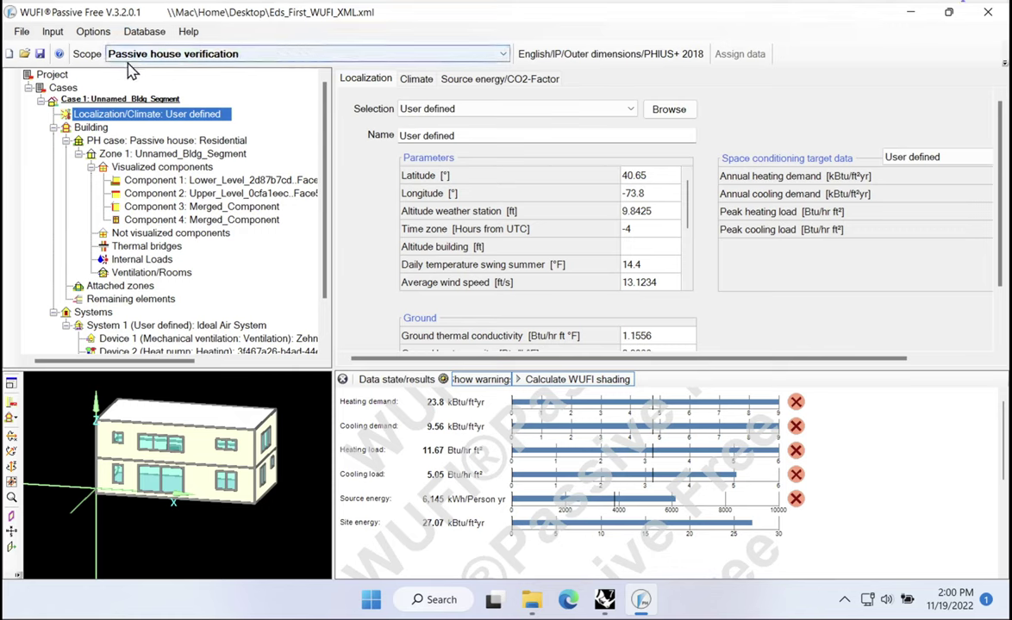
# Step: Examine the space conditioning target data in the case's Localization/Climate settings, including the heating and cooling demands and peak loads
pyautogui.click(137, 117)
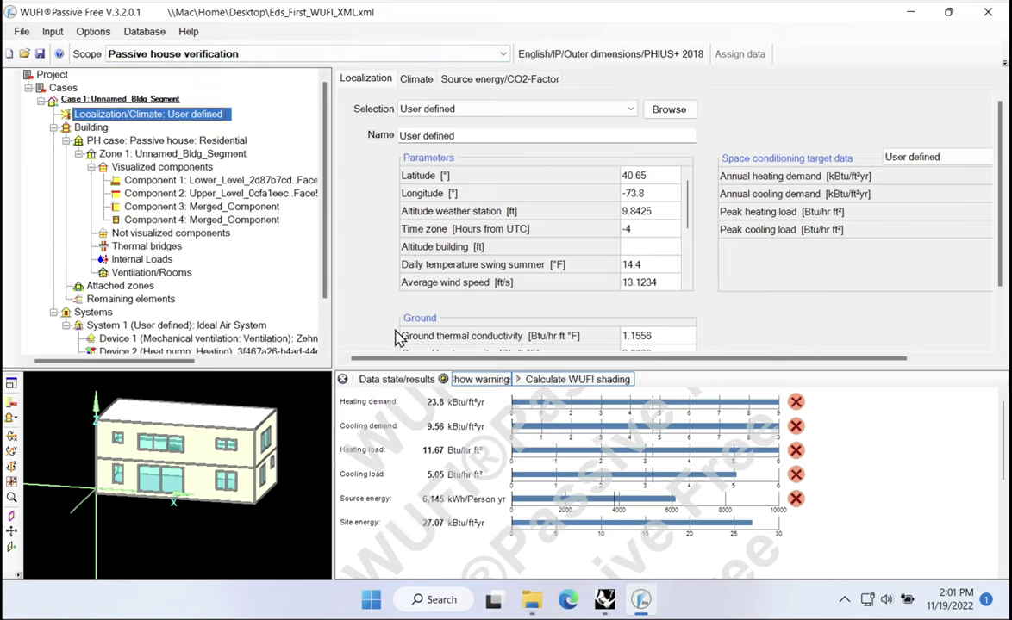
pyautogui.hscroll(3, 401, 359)
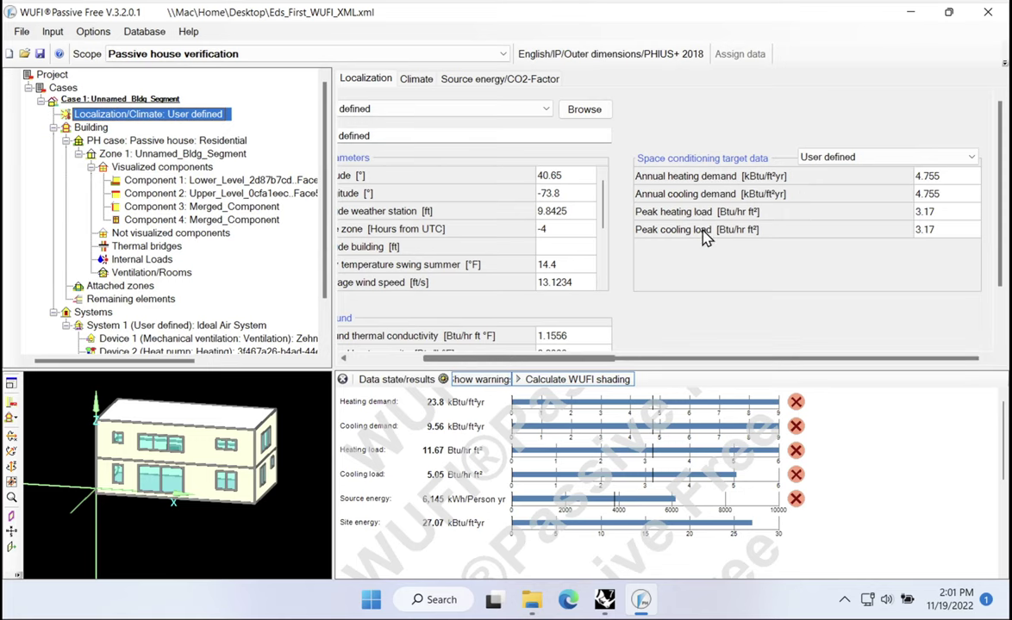
pyautogui.moveTo(940, 178)
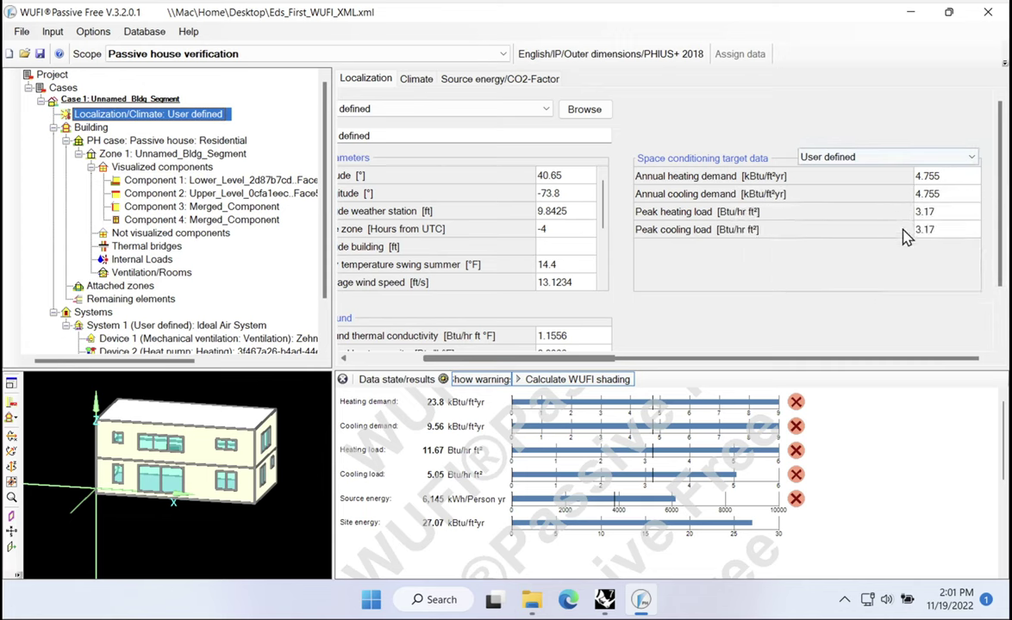
pyautogui.click(972, 157)
pyautogui.click(976, 131)
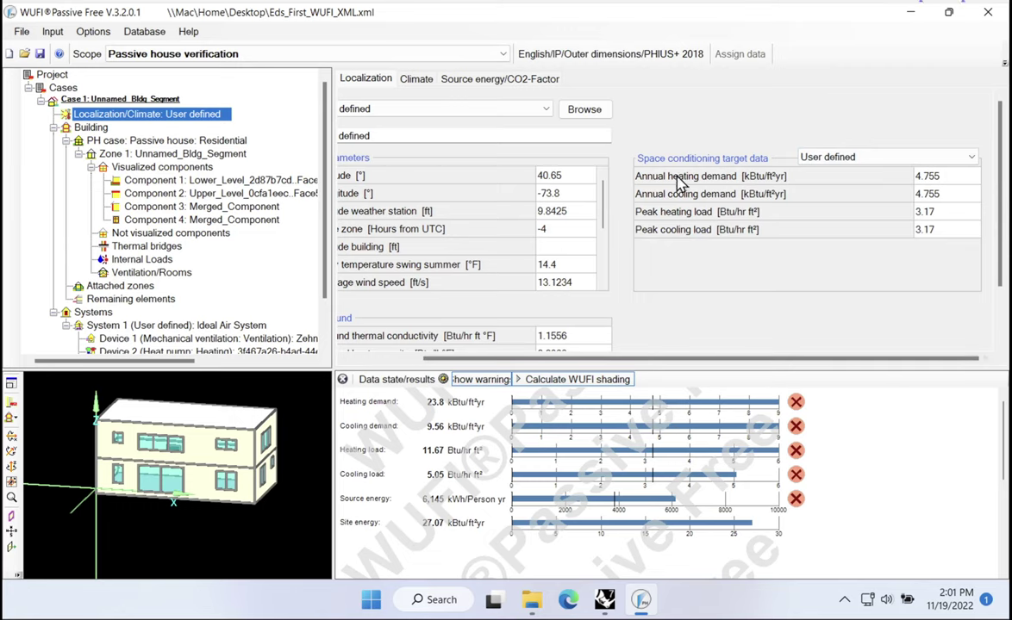
pyautogui.click(567, 599)
pyautogui.click(274, 53)
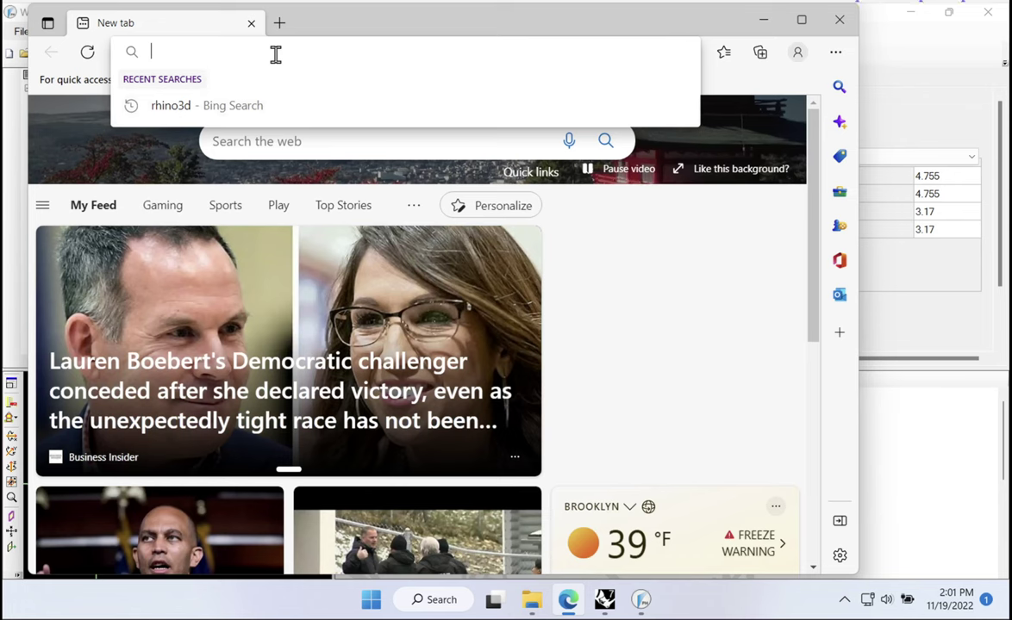
pyautogui.write('phius.')
pyautogui.press('Return')
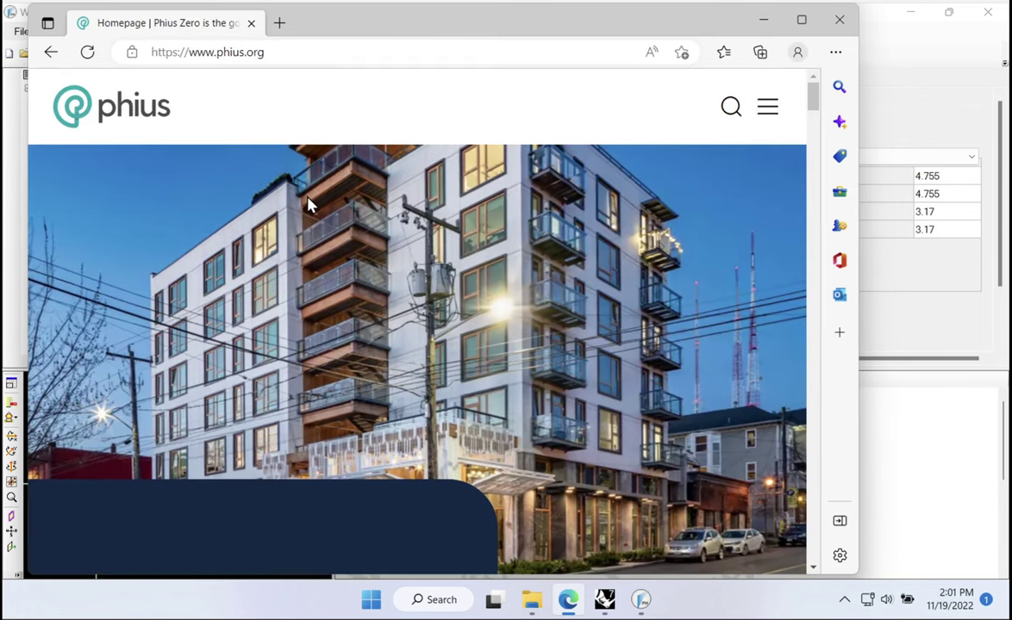
pyautogui.moveTo(476, 32); pyautogui.dragTo(514, 38)
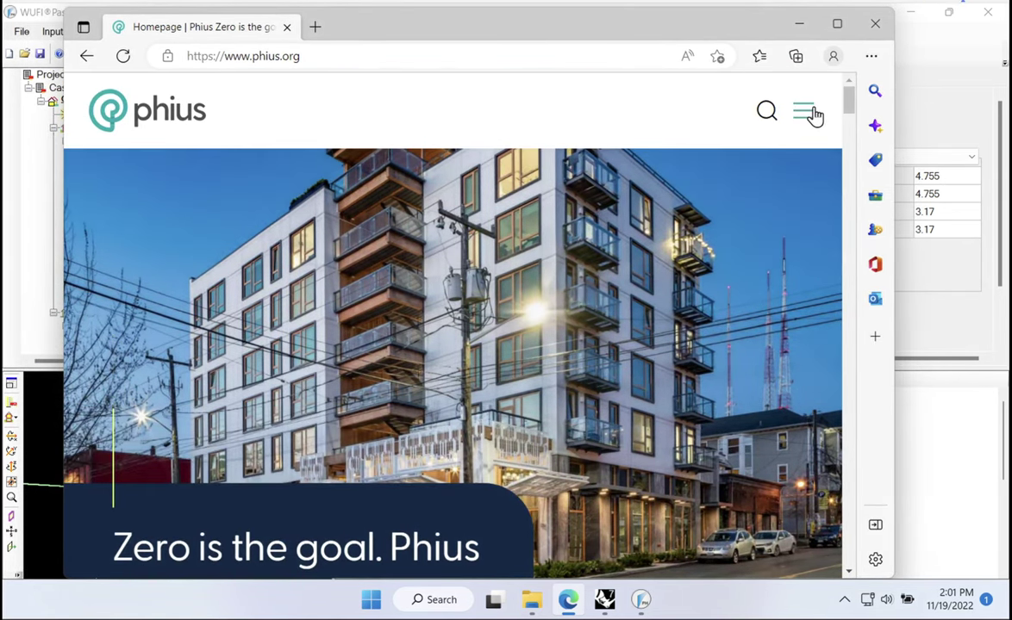
pyautogui.click(806, 112)
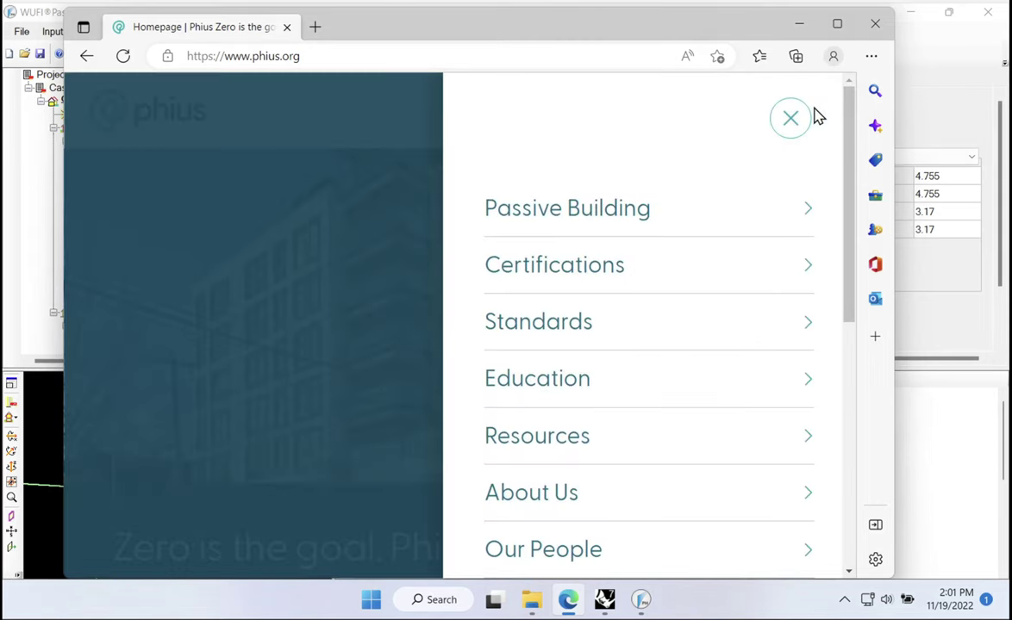
pyautogui.click(584, 273)
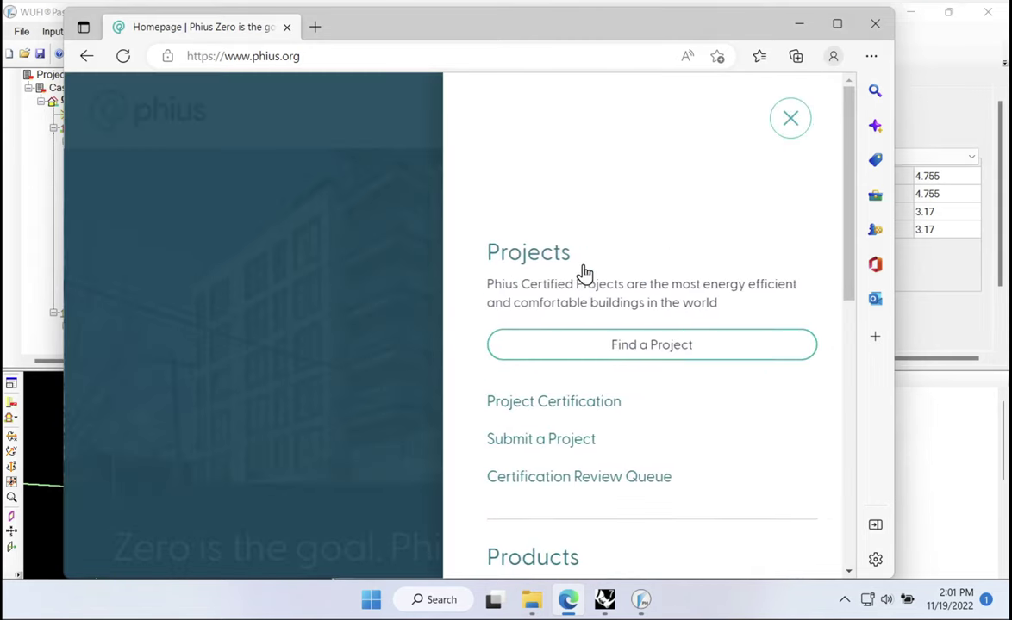
pyautogui.scroll(-5, 578, 325)
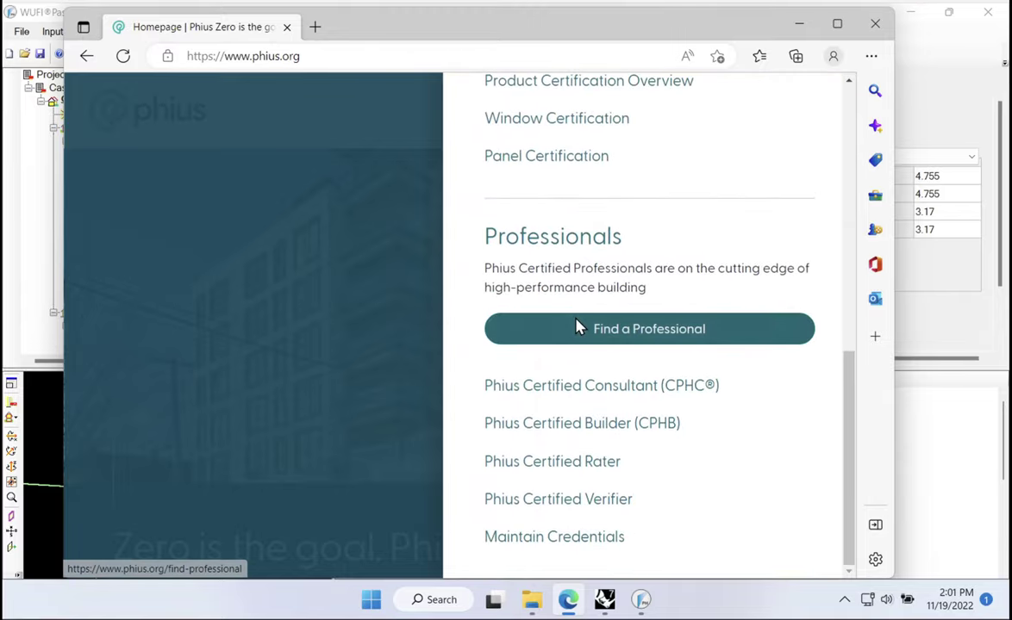
pyautogui.scroll(8, 578, 325)
pyautogui.click(789, 130)
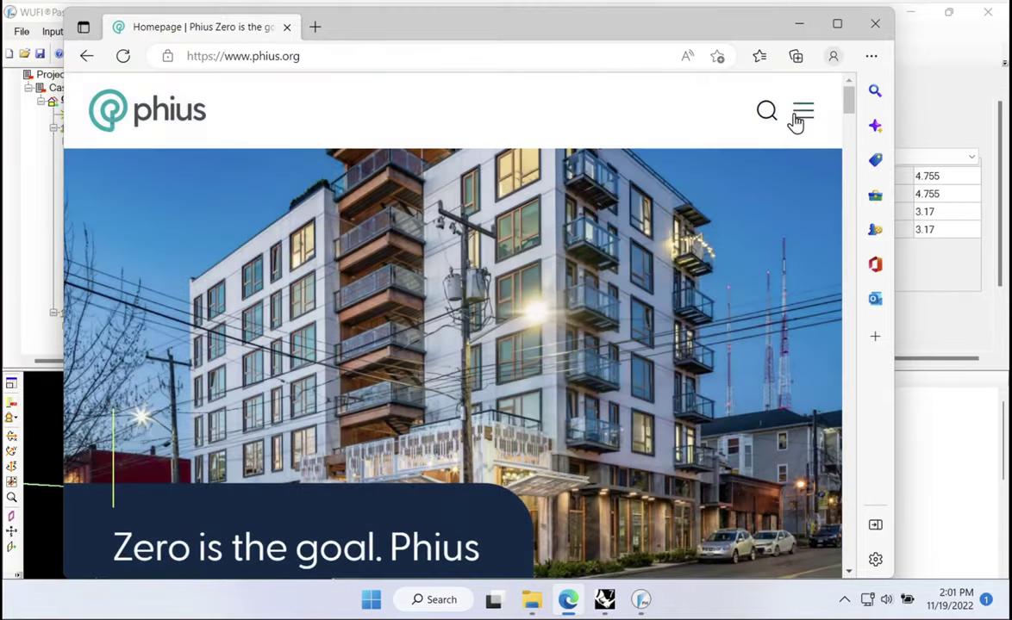
# Step: Open the Calculators and Protocols page from the Tools and Support section of the site's Resources
pyautogui.click(799, 113)
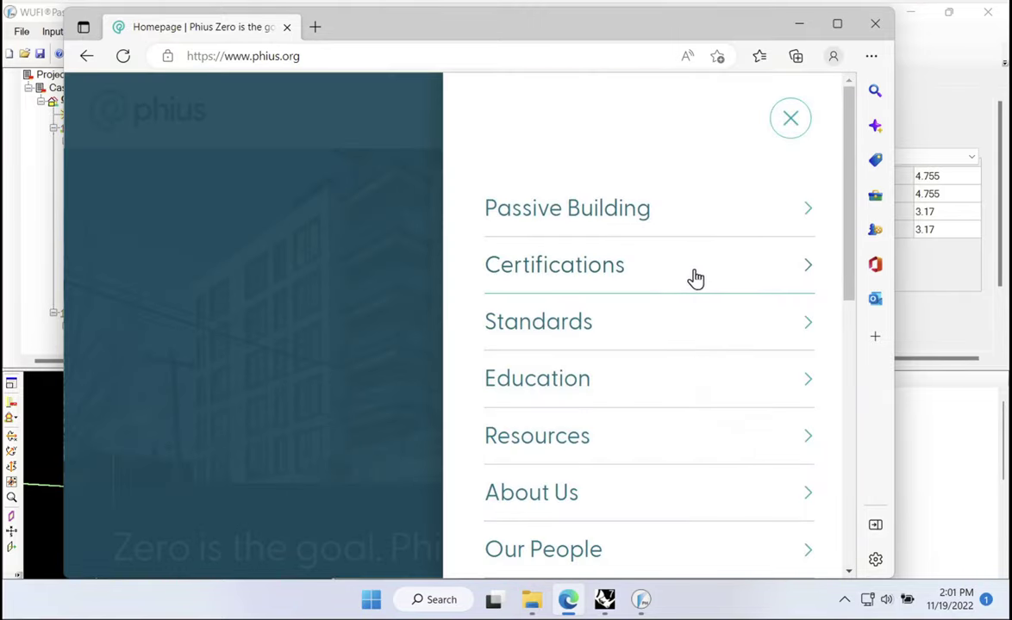
pyautogui.click(512, 441)
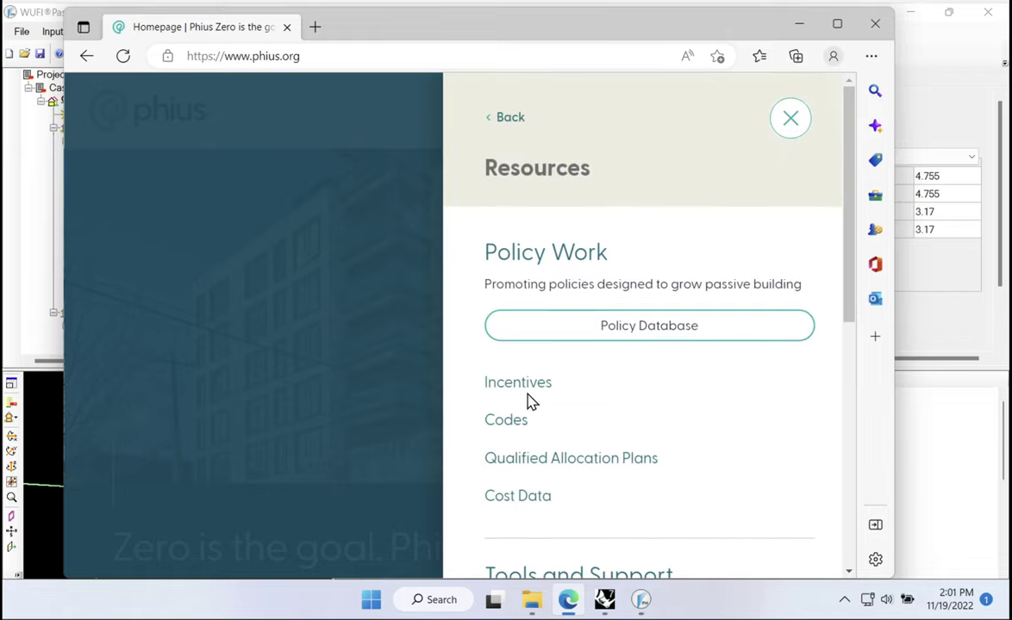
pyautogui.scroll(-3, 530, 402)
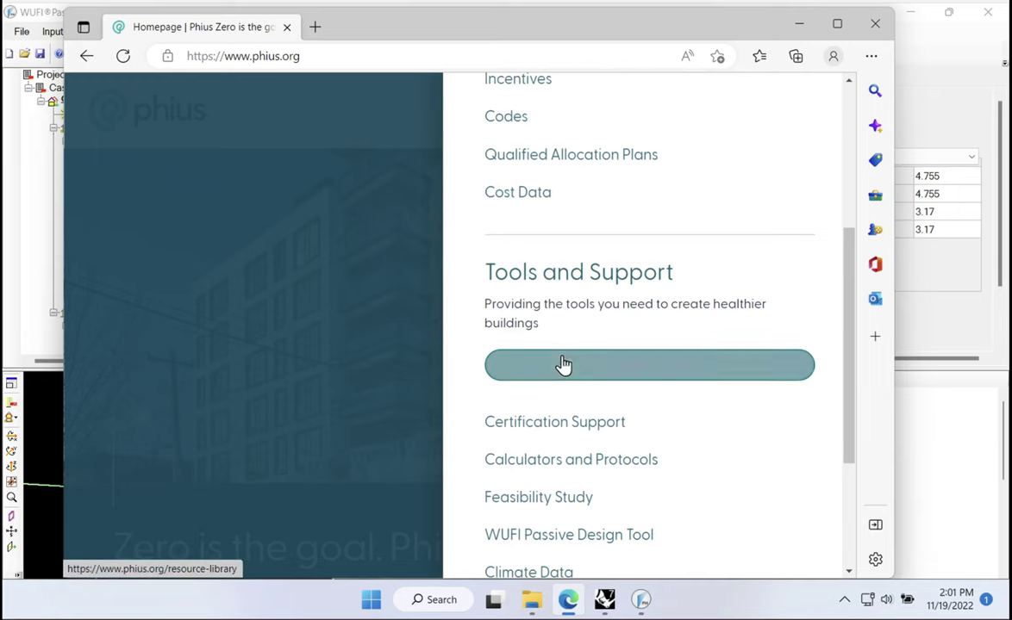
pyautogui.scroll(-2, 562, 365)
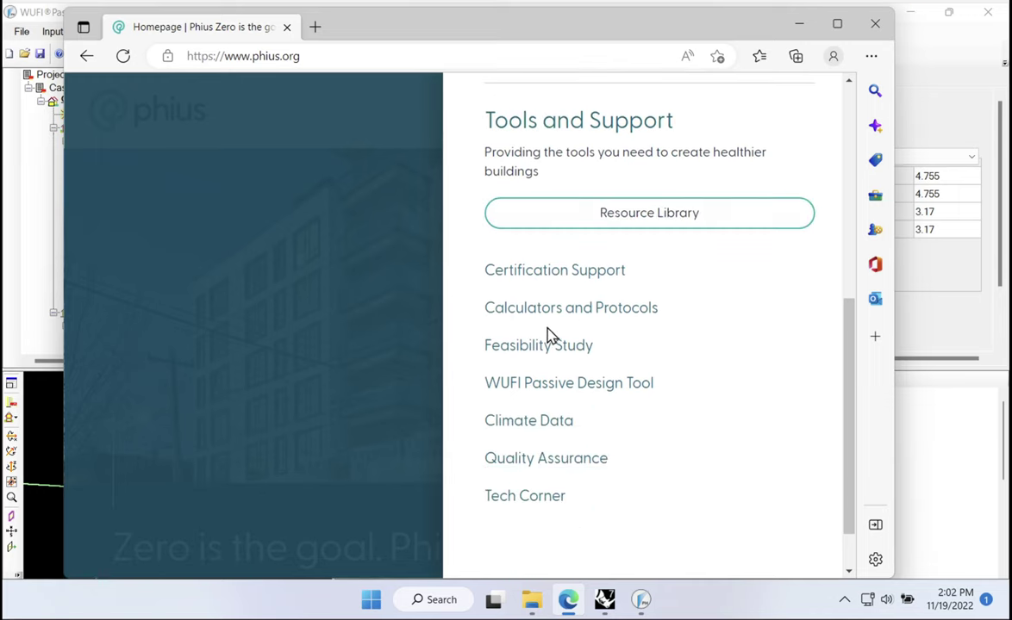
pyautogui.click(547, 319)
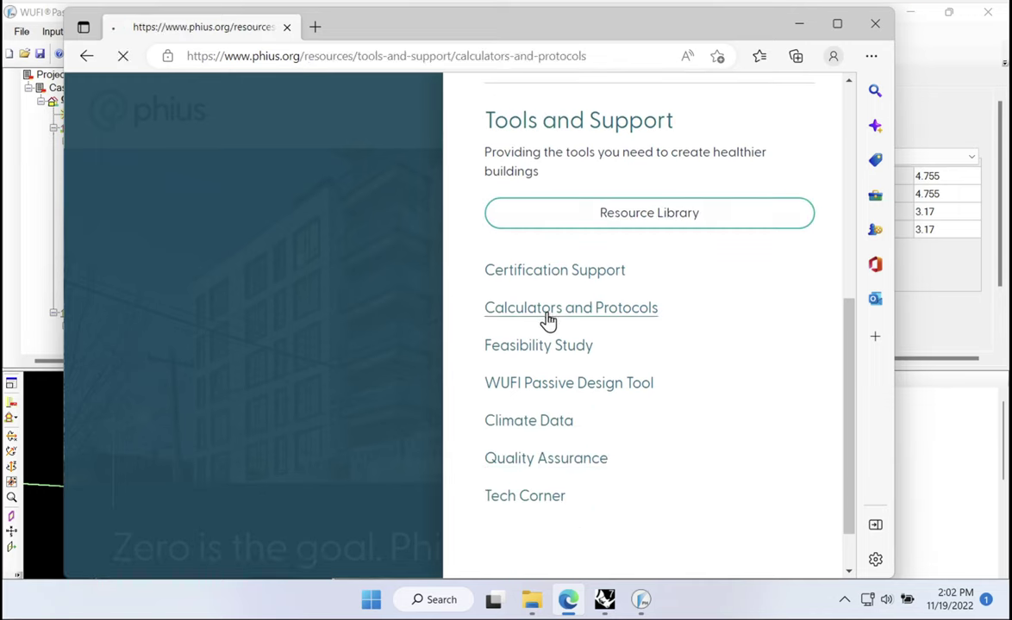
# Step: Open the Phius 2021 Criteria Calculator through its Performance Criteria Calculator page and bring its location and space conditioning fields into view
pyautogui.scroll(-8, 350, 286)
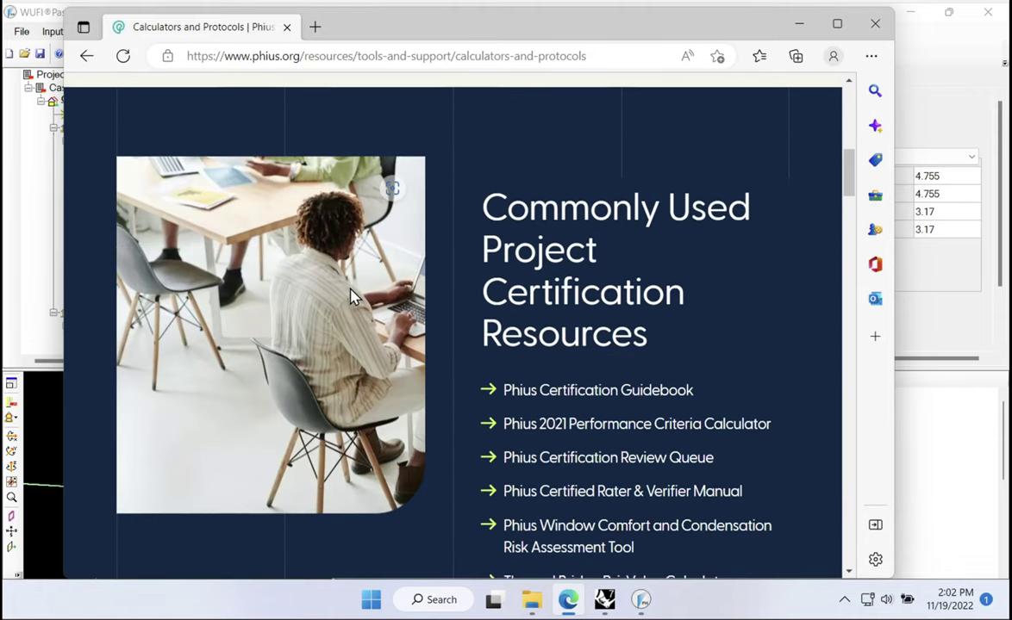
pyautogui.scroll(-2, 350, 296)
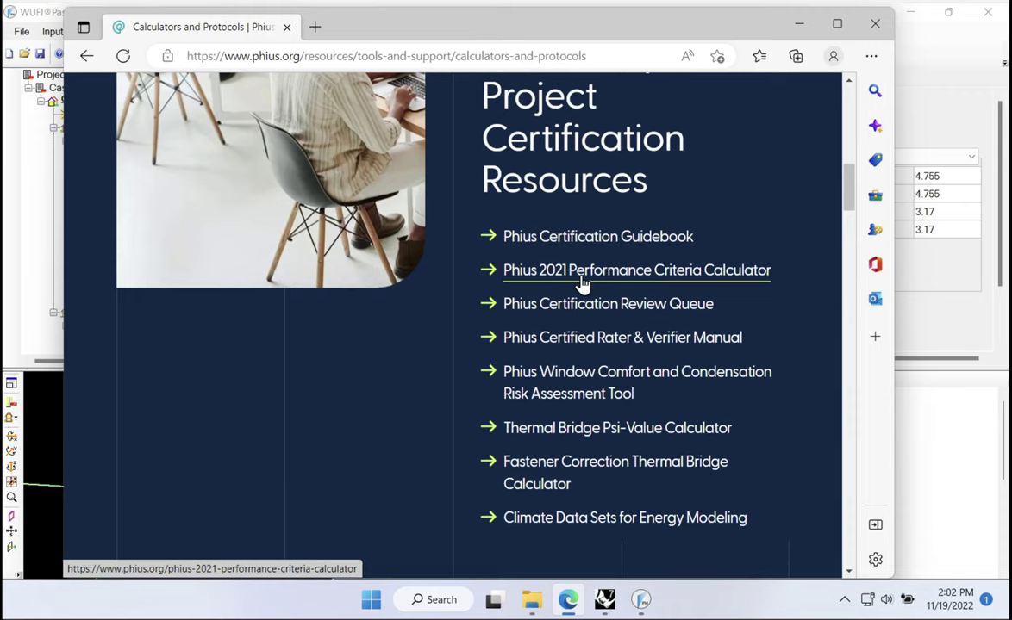
pyautogui.click(582, 278)
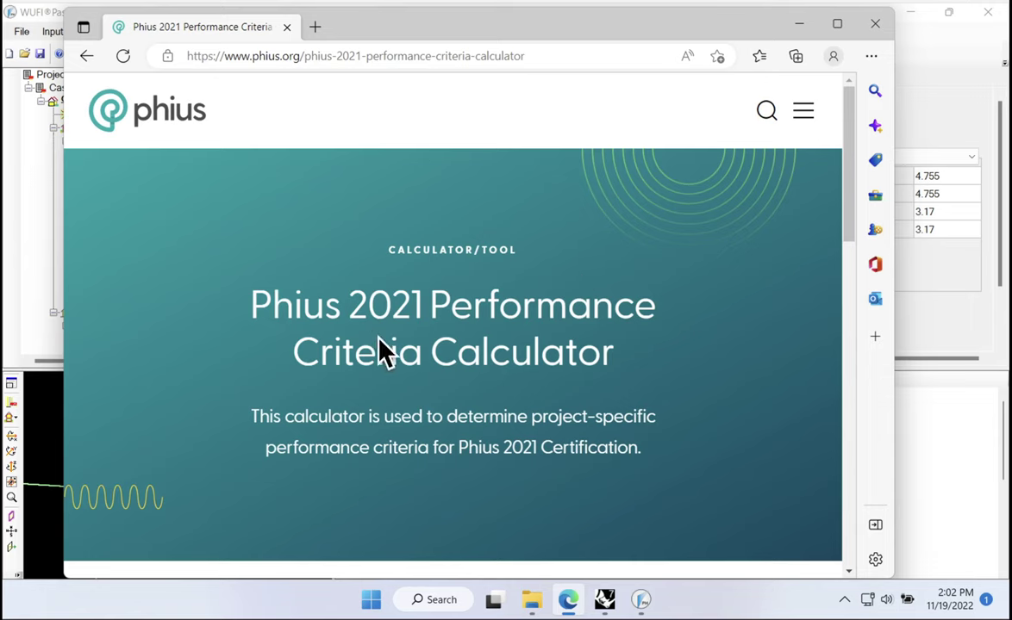
pyautogui.scroll(-1, 379, 341)
pyautogui.scroll(-4, 379, 340)
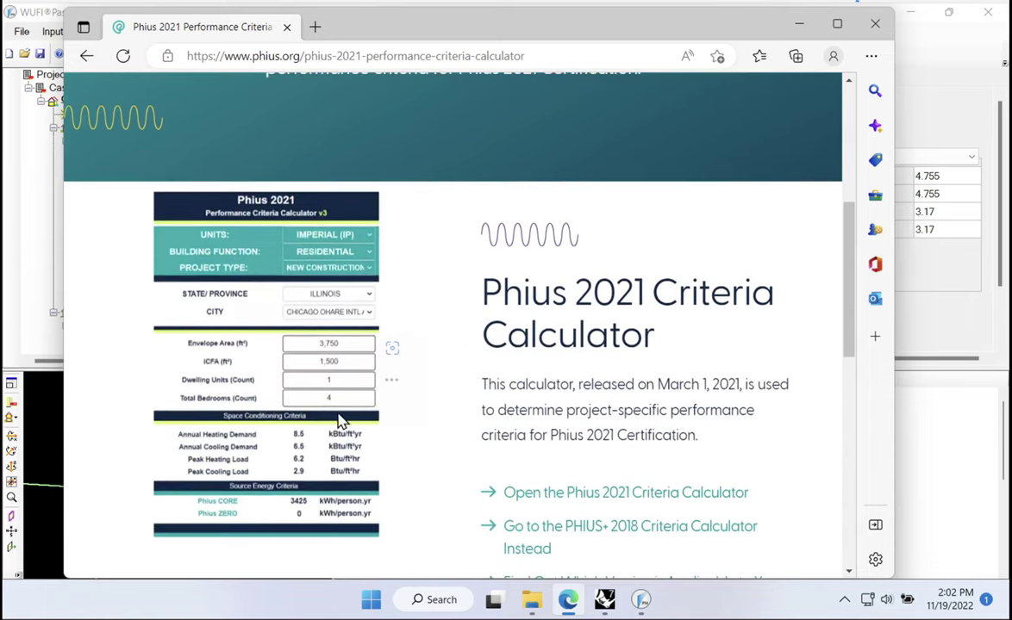
pyautogui.click(590, 496)
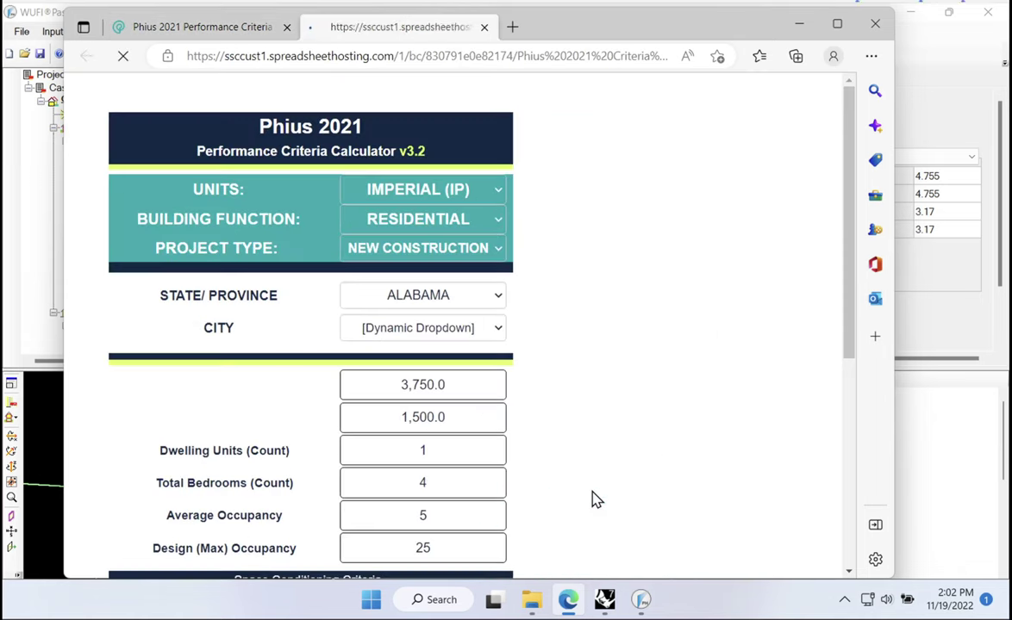
pyautogui.scroll(-2, 431, 284)
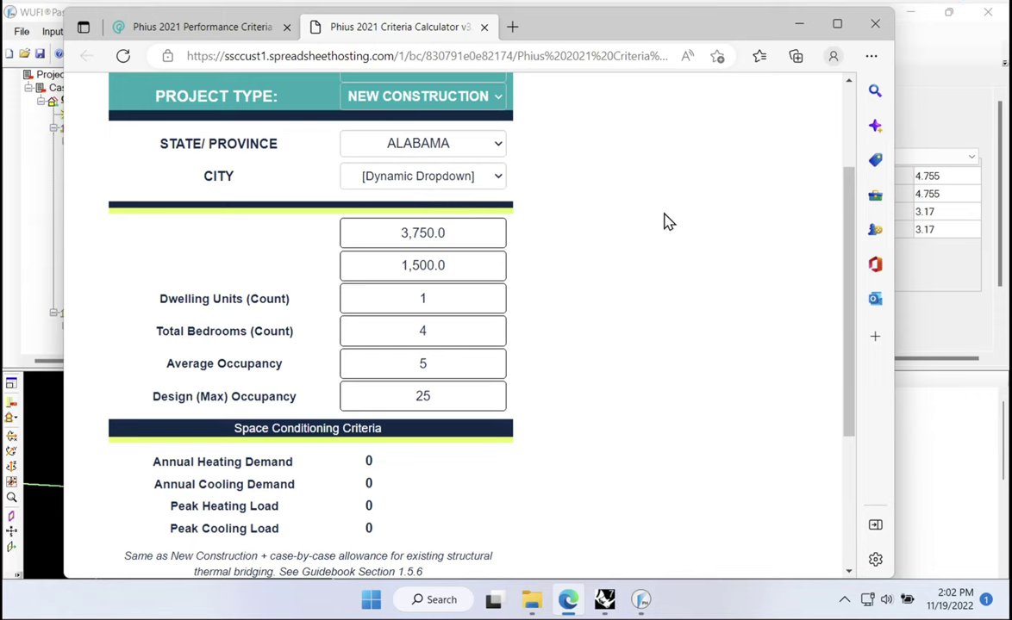
# Step: Switch to Grasshopper and add an enlarged panel wired to the climate source file path to read which weather file is used
pyautogui.click(604, 600)
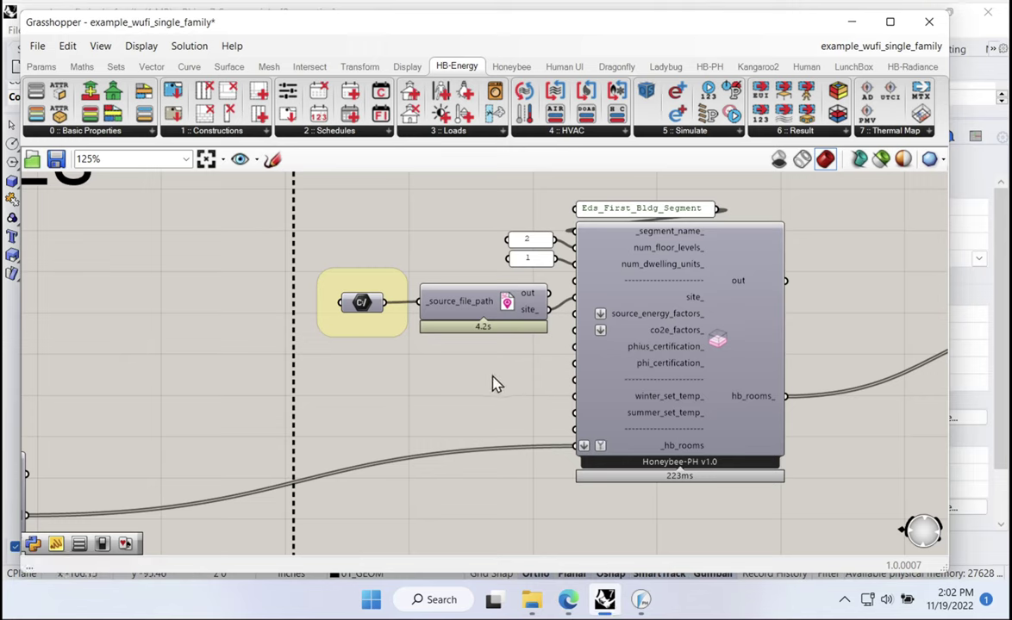
pyautogui.doubleClick(392, 371)
pyautogui.write('Panel')
pyautogui.press('Return')
pyautogui.moveTo(385, 303); pyautogui.dragTo(323, 371)
pyautogui.moveTo(414, 379); pyautogui.dragTo(423, 404)
pyautogui.moveTo(465, 438); pyautogui.dragTo(546, 506)
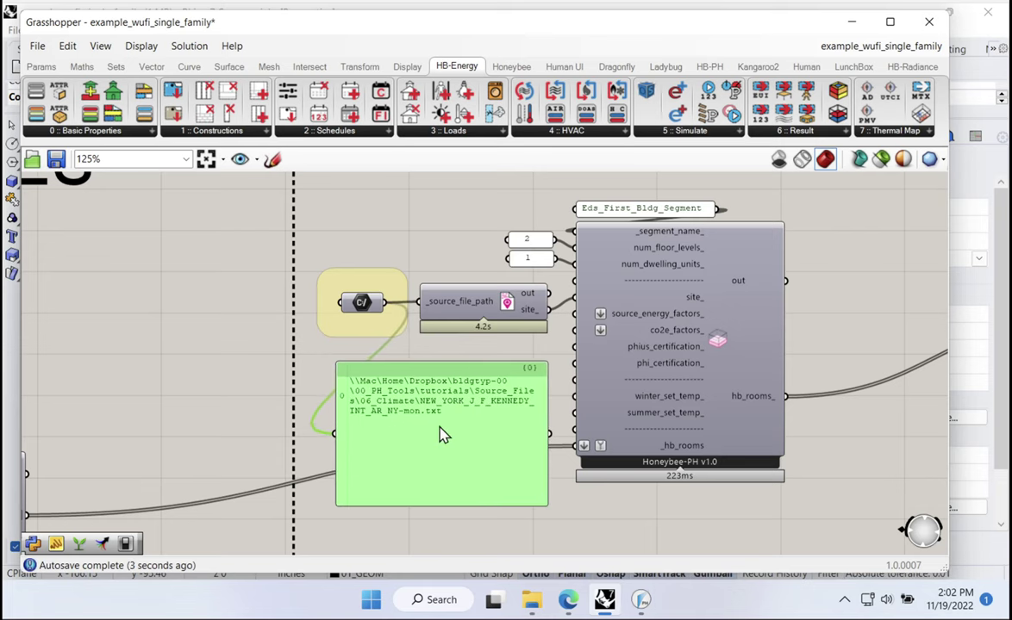
pyautogui.scroll(3, 443, 433)
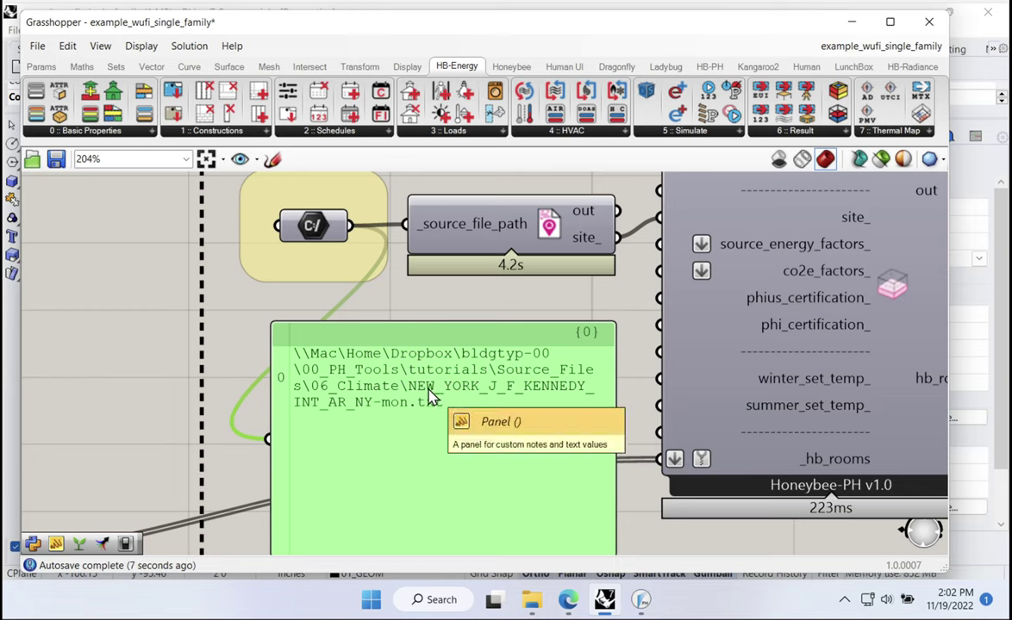
pyautogui.moveTo(434, 405)
pyautogui.mouseDown()
pyautogui.moveTo(429, 368)
pyautogui.moveTo(406, 413)
pyautogui.moveTo(424, 402)
pyautogui.moveTo(414, 406)
pyautogui.mouseUp()
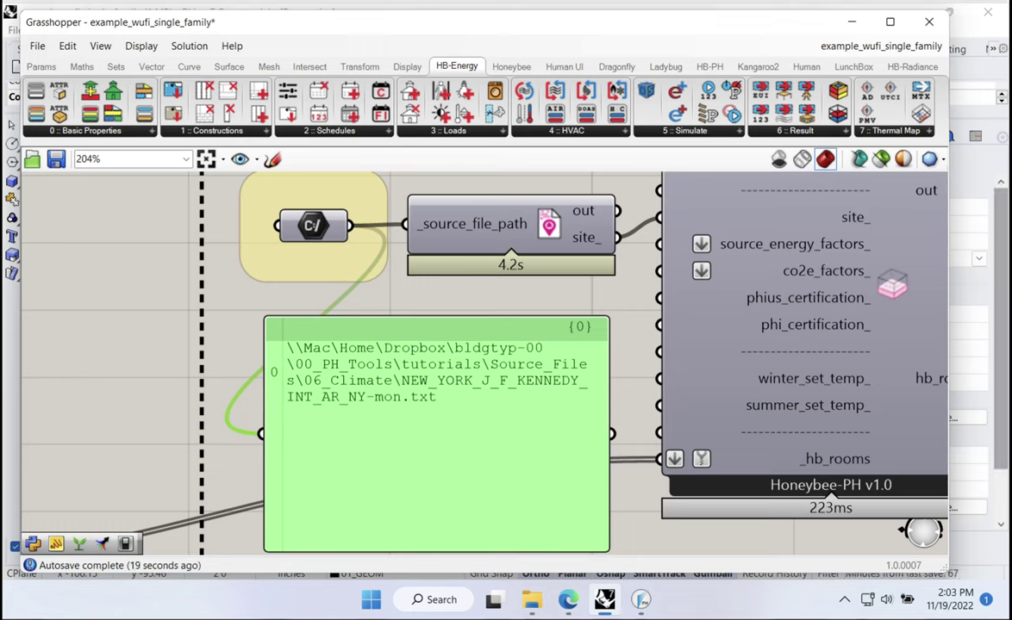
# Step: Return to the Edge criteria calculator and set the state/province to NEW YORK
pyautogui.click(568, 604)
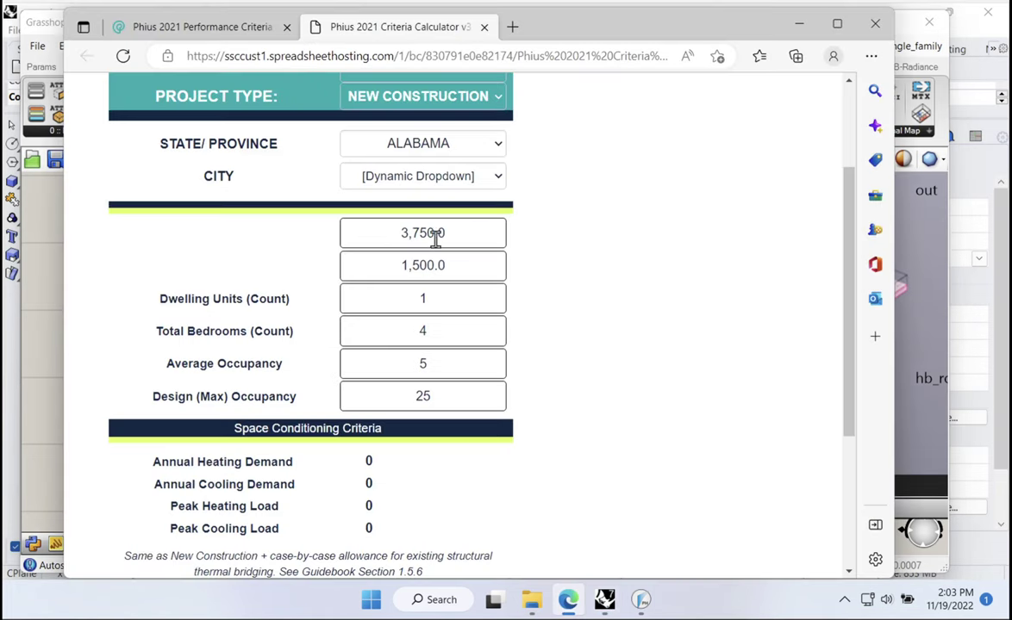
pyautogui.click(433, 146)
pyautogui.scroll(-5, 470, 323)
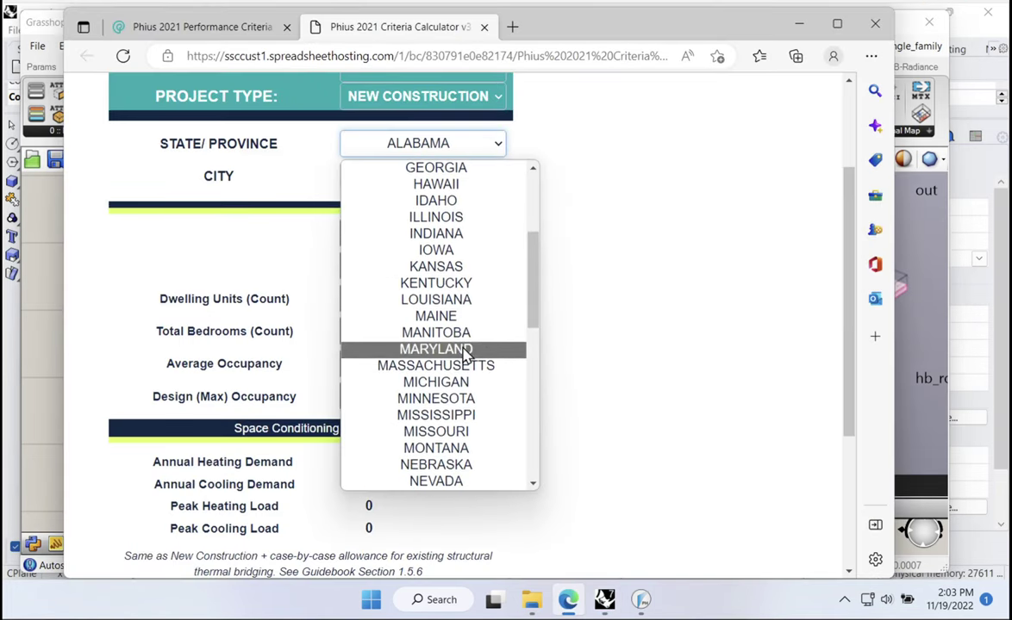
pyautogui.scroll(-2, 461, 431)
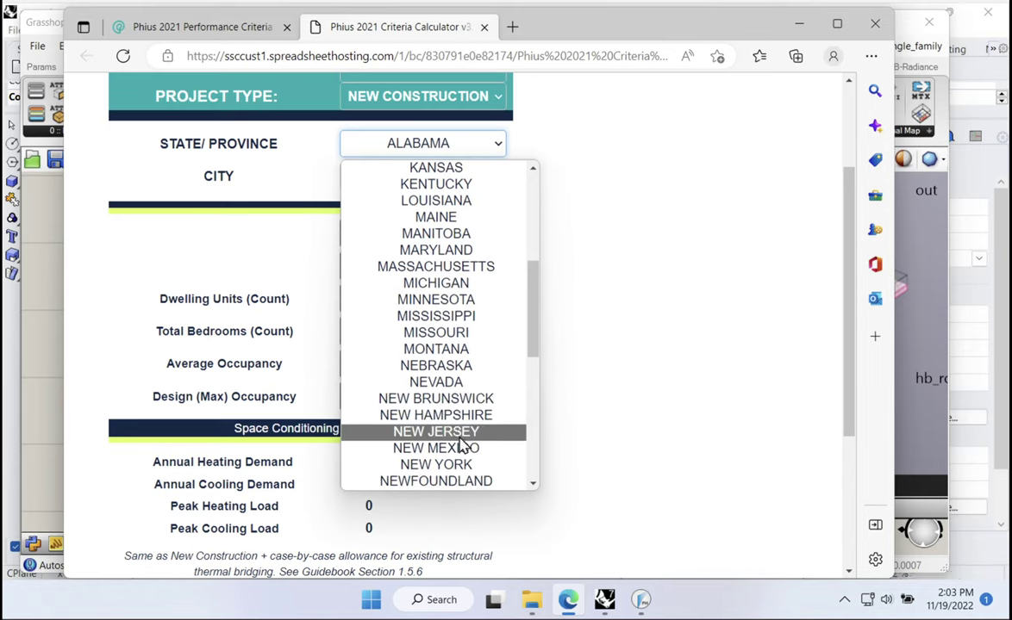
pyautogui.click(466, 465)
# Step: Try to choose a city for the project location in the criteria calculator
pyautogui.click(488, 183)
pyautogui.click(495, 185)
pyautogui.click(500, 183)
pyautogui.click(465, 184)
pyautogui.click(455, 179)
pyautogui.click(469, 172)
pyautogui.scroll(2, 561, 188)
pyautogui.click(492, 226)
pyautogui.click(483, 219)
pyautogui.click(480, 191)
pyautogui.click(565, 199)
pyautogui.click(507, 327)
pyautogui.click(536, 346)
pyautogui.scroll(-1, 482, 319)
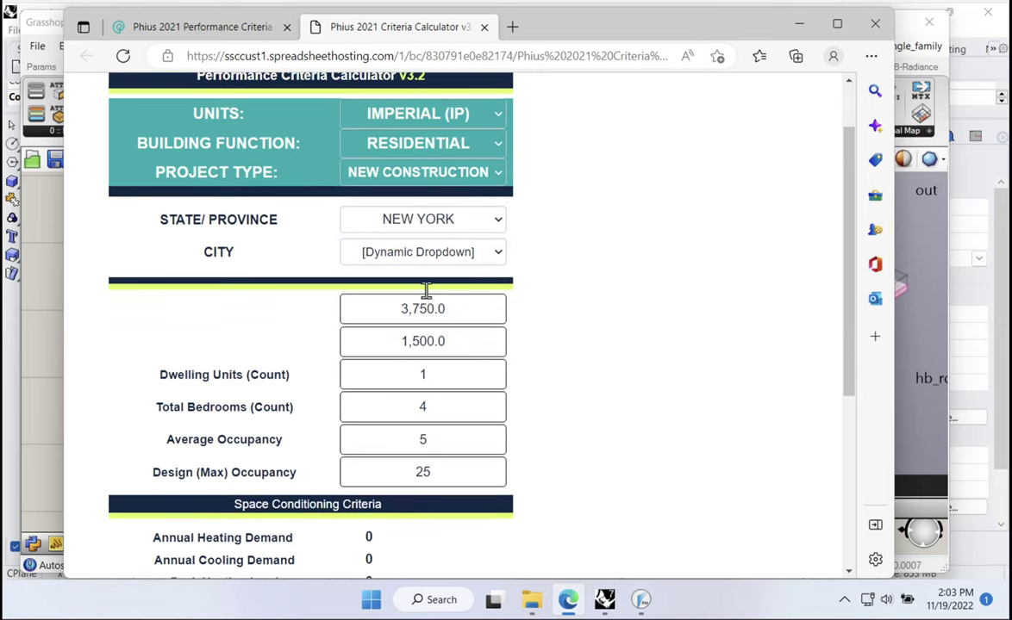
pyautogui.click(423, 264)
pyautogui.click(569, 293)
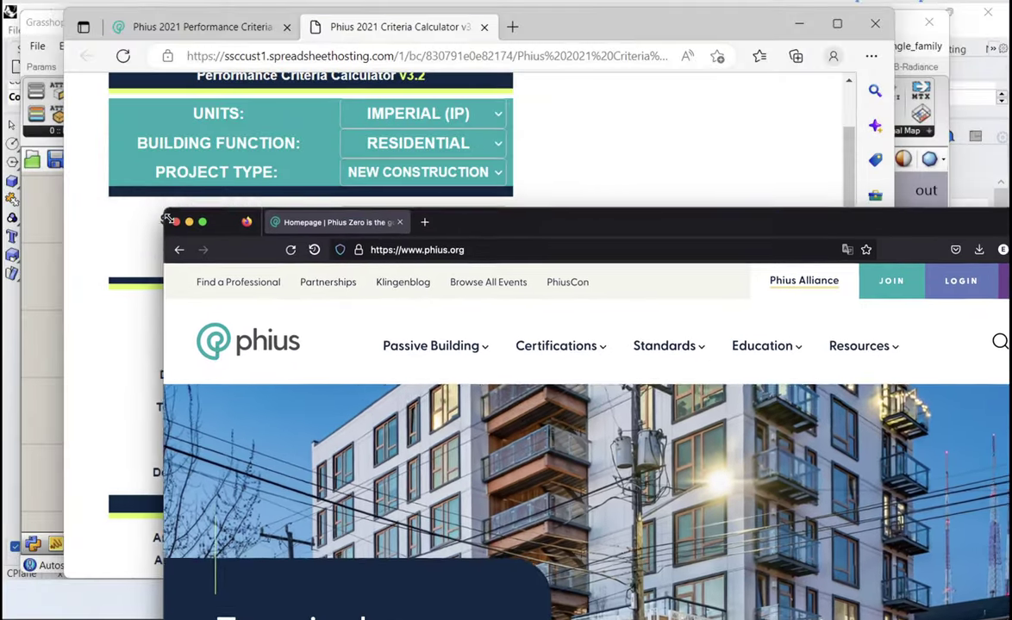
# Step: Switch to the Firefox window showing phius.org and open the Calculators and Protocols page from its Resources
pyautogui.moveTo(558, 222); pyautogui.dragTo(438, 55)
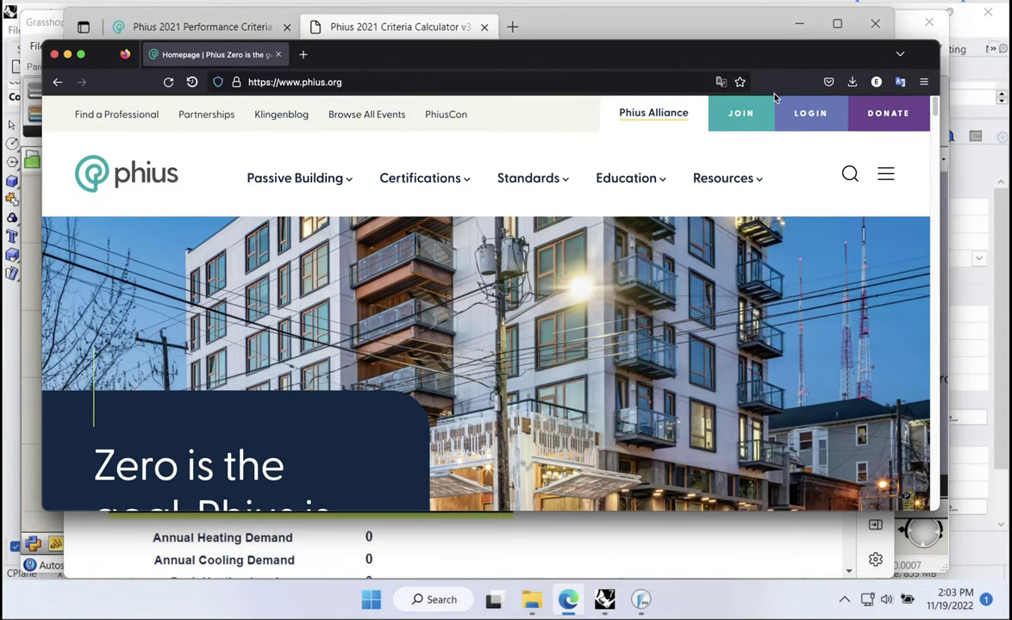
pyautogui.click(758, 181)
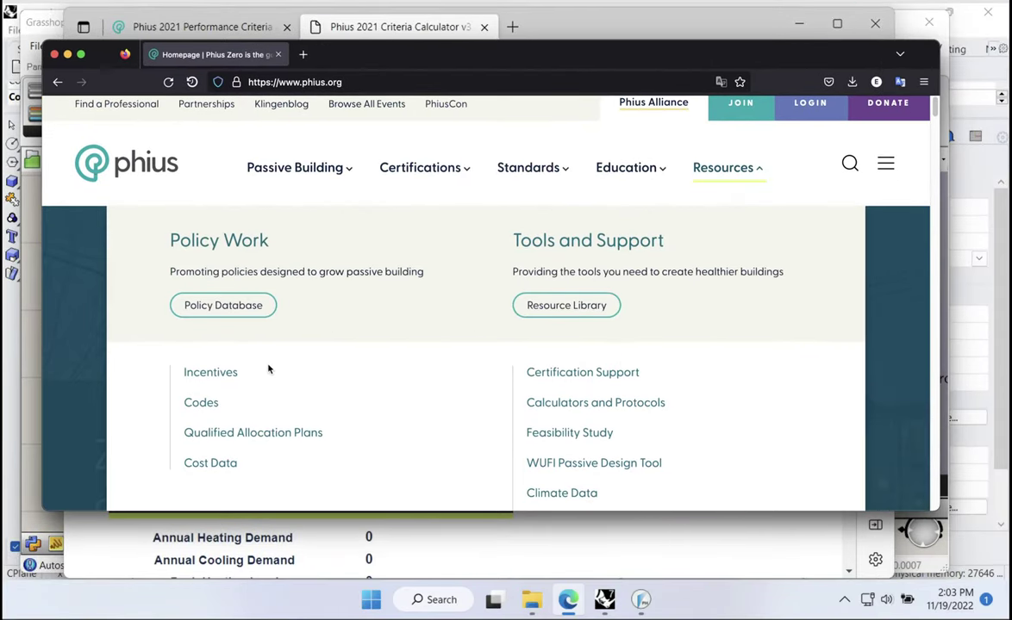
pyautogui.scroll(-3, 476, 372)
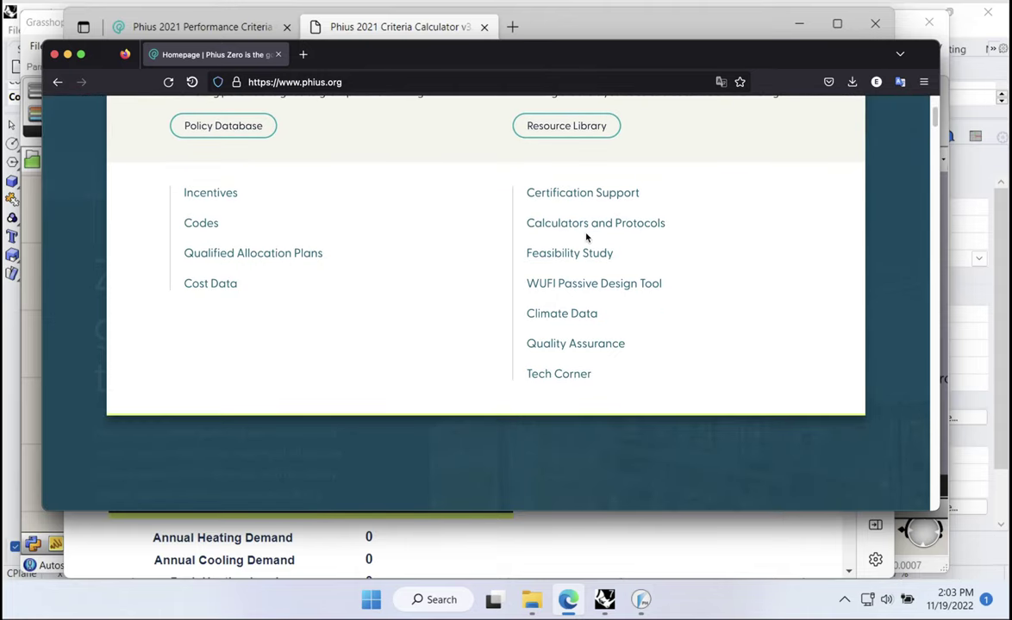
pyautogui.click(584, 227)
pyautogui.scroll(-2, 498, 273)
pyautogui.scroll(-3, 498, 272)
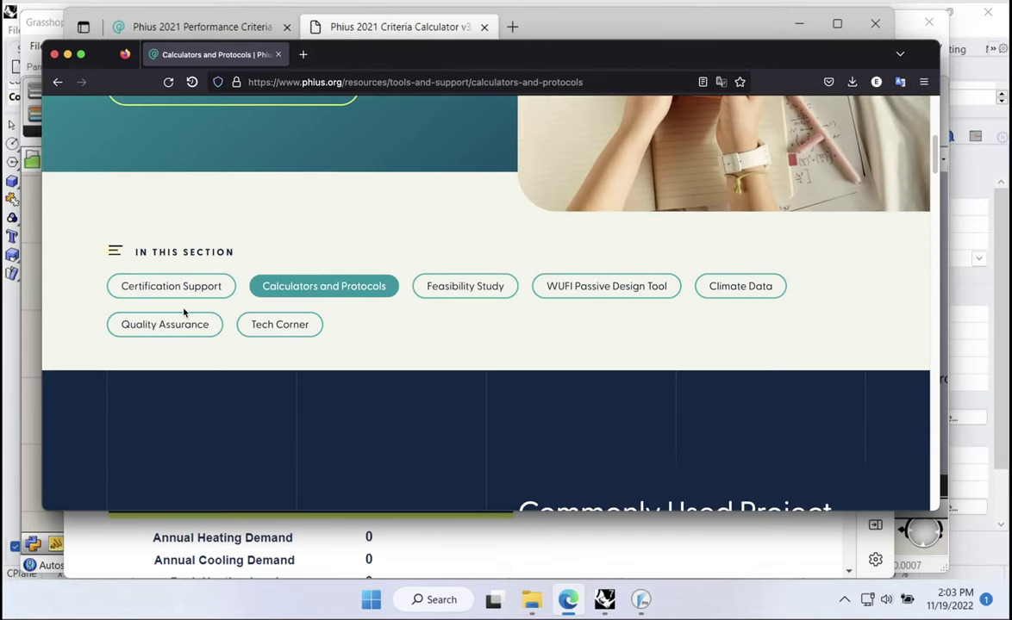
# Step: Open the Phius 2021 Criteria Calculator through the Performance Criteria Calculator link among the commonly used project certification resources
pyautogui.click(324, 288)
pyautogui.scroll(-3, 504, 328)
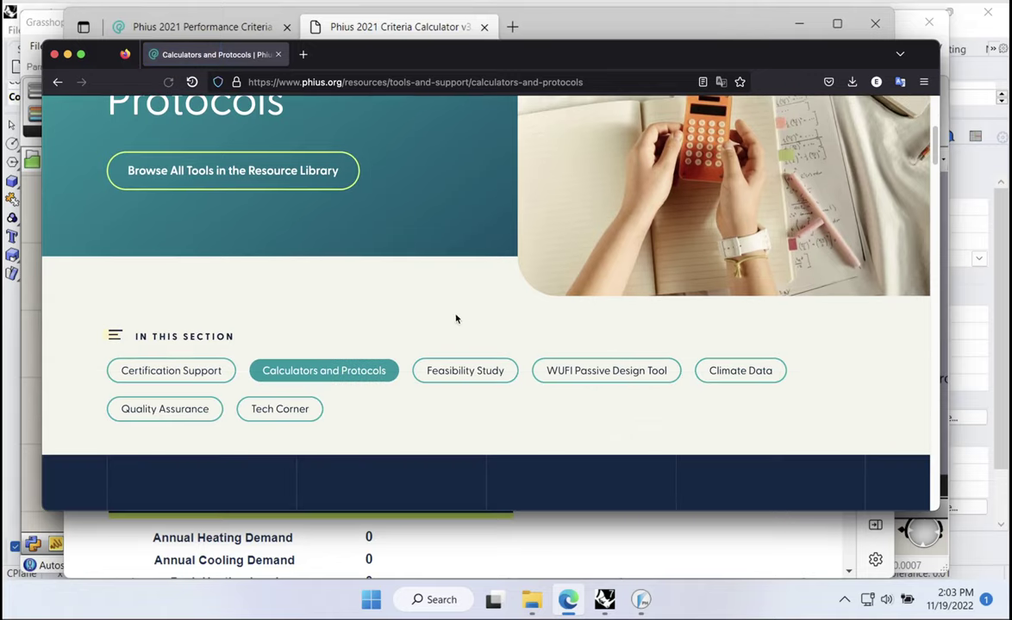
pyautogui.scroll(-5, 238, 319)
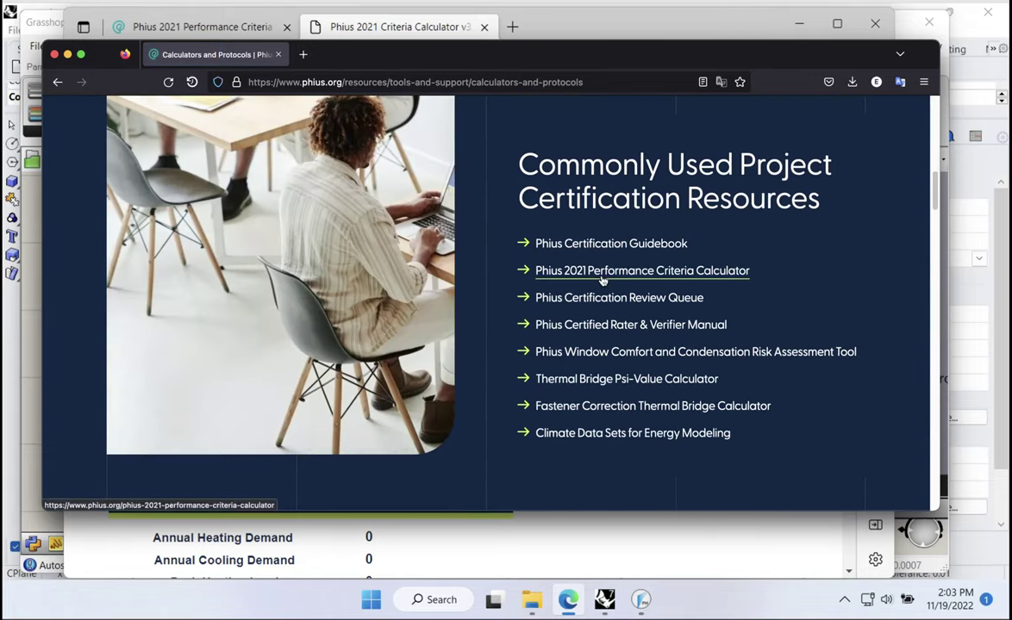
pyautogui.click(603, 273)
pyautogui.scroll(-5, 471, 262)
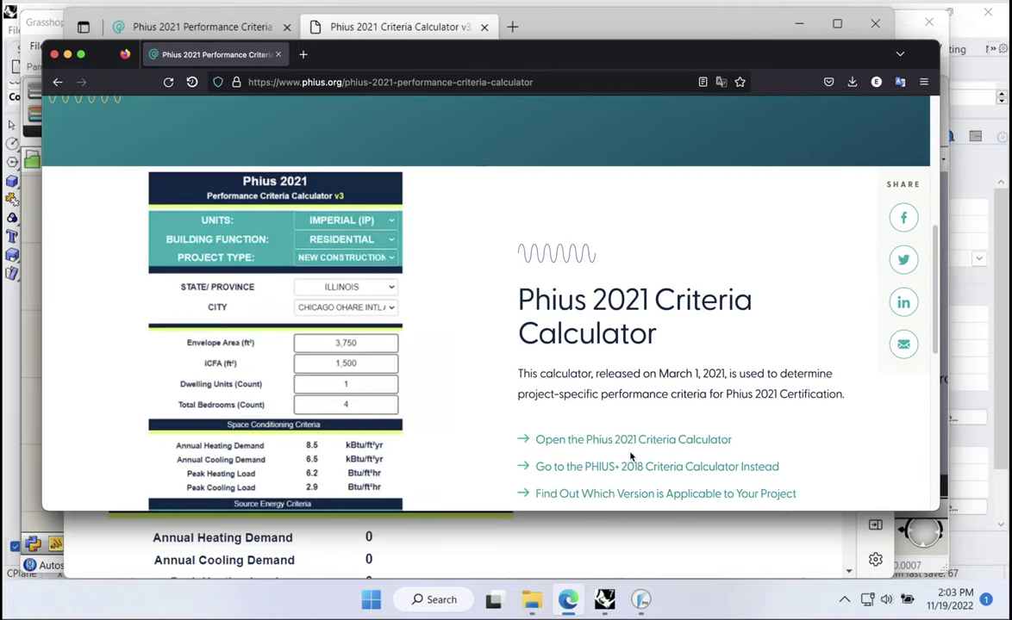
pyautogui.click(630, 441)
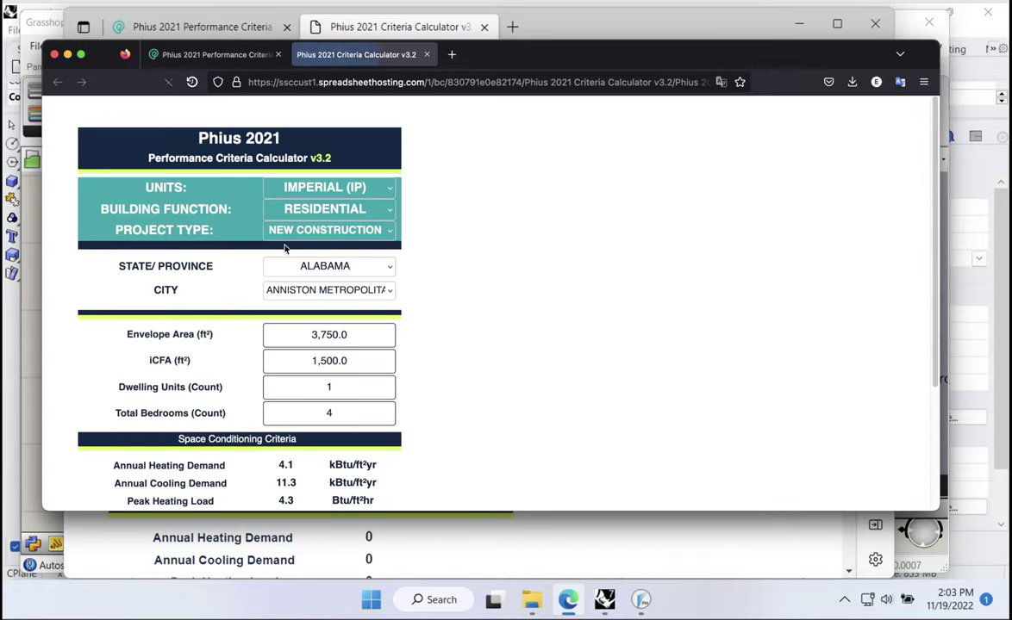
# Step: Set the project location in the calculator to state NEW YORK and city NEW YORK J F KENNEDY INT AR
pyautogui.click(379, 265)
pyautogui.scroll(-3, 325, 391)
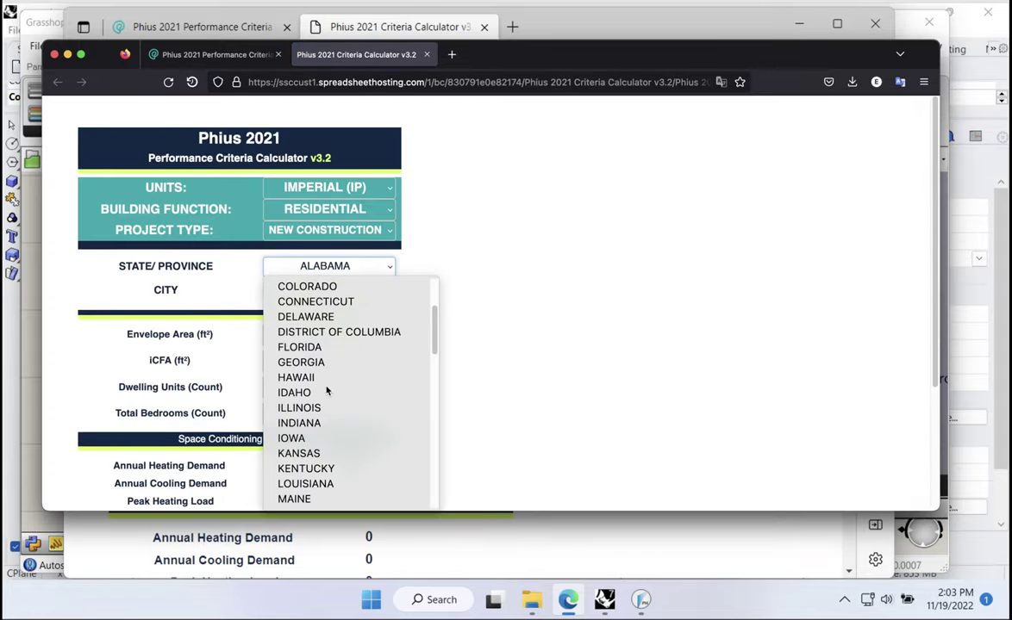
pyautogui.scroll(-6, 327, 393)
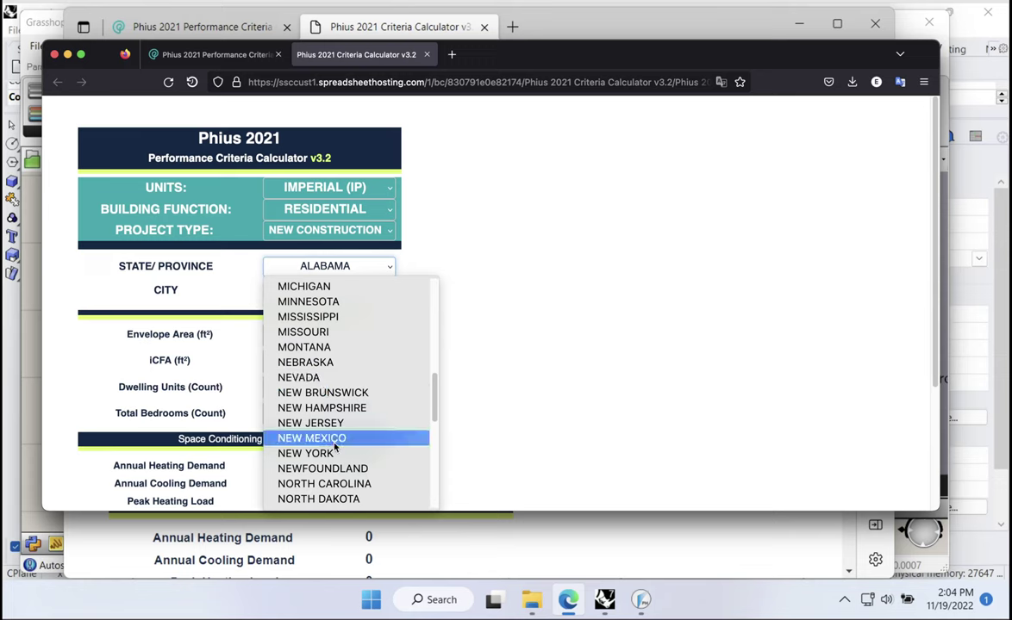
pyautogui.click(327, 451)
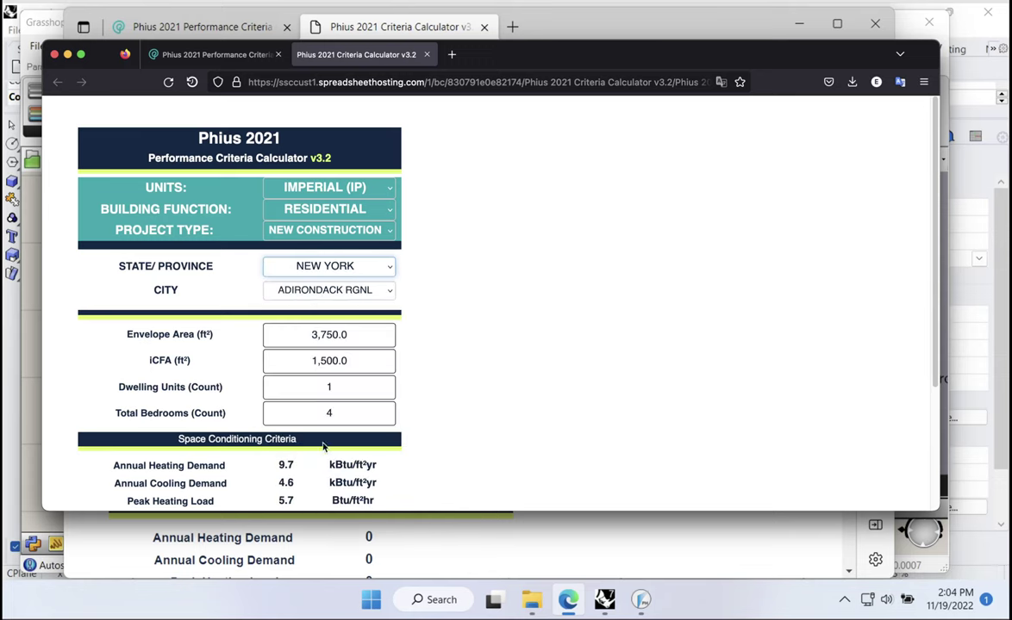
pyautogui.click(320, 291)
pyautogui.scroll(-1, 321, 379)
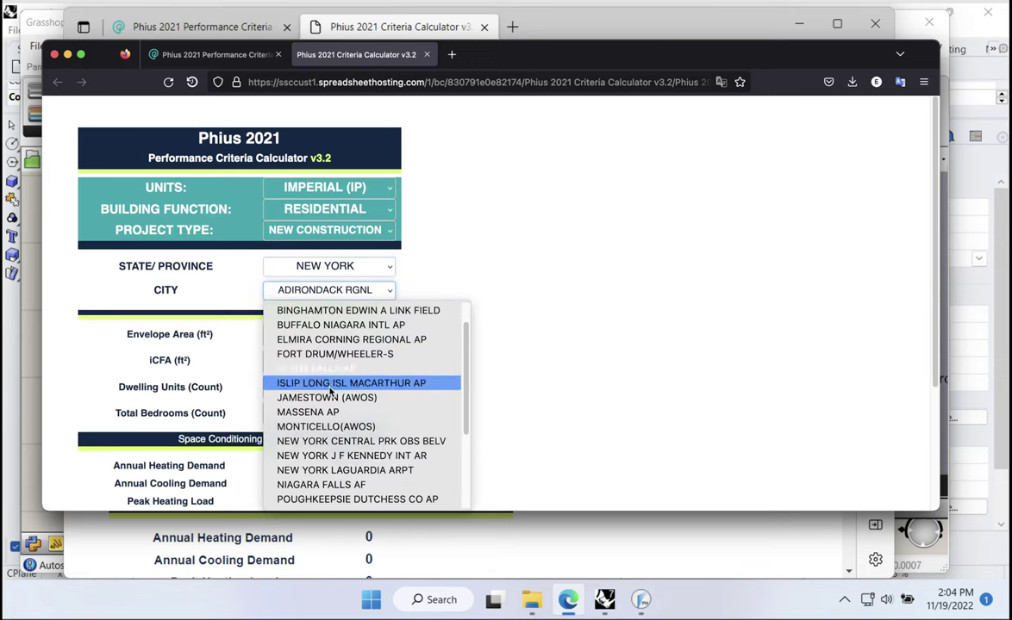
pyautogui.click(348, 456)
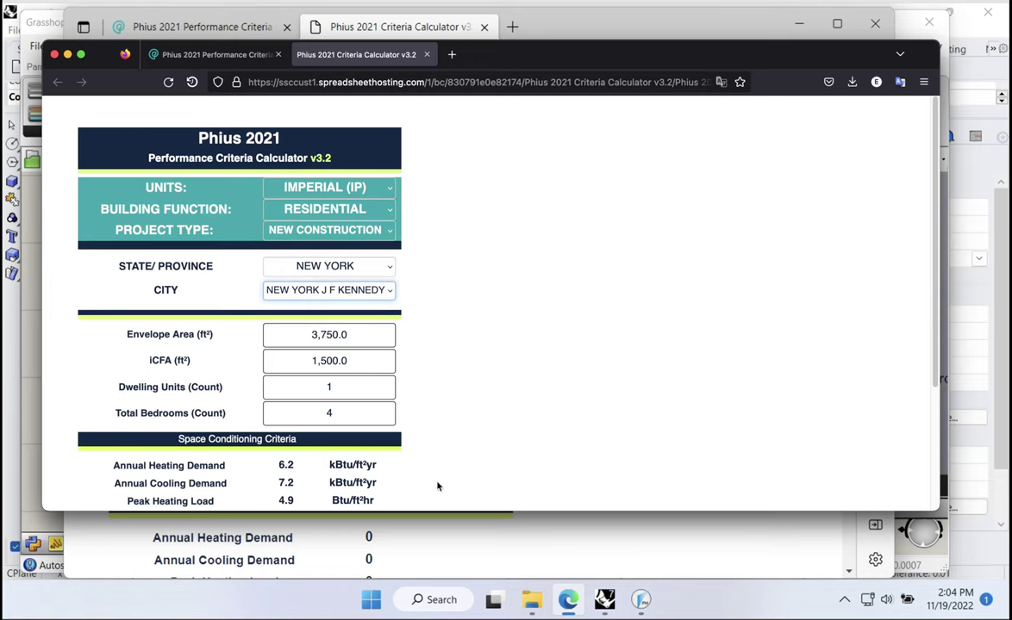
# Step: Resize the calculator window to show all space conditioning criteria and set the total bedrooms count to 2
pyautogui.moveTo(50, 509); pyautogui.dragTo(69, 542)
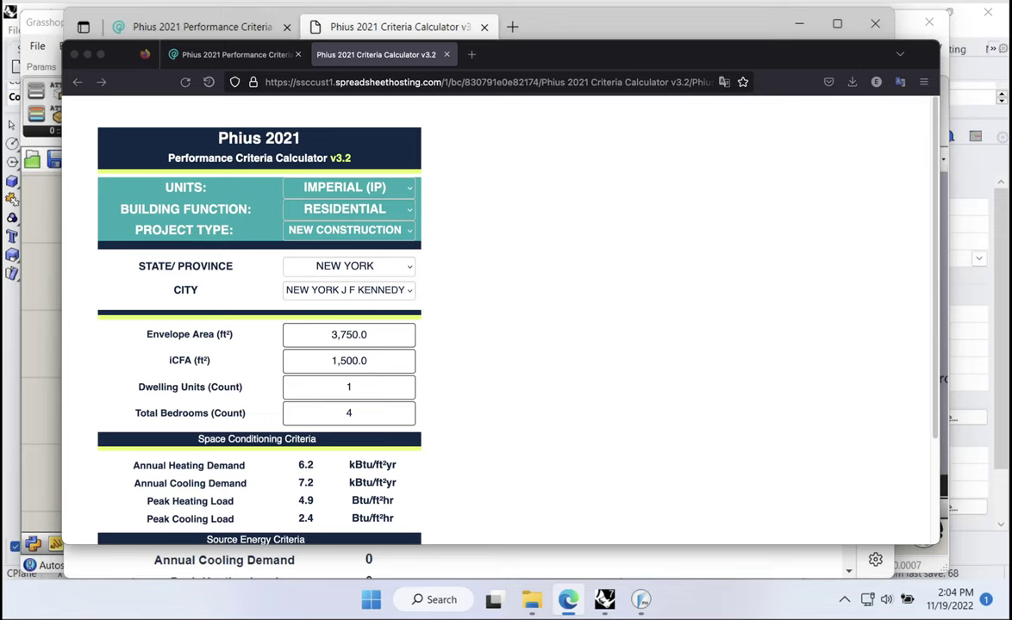
pyautogui.click(305, 335)
pyautogui.moveTo(305, 334); pyautogui.dragTo(371, 335)
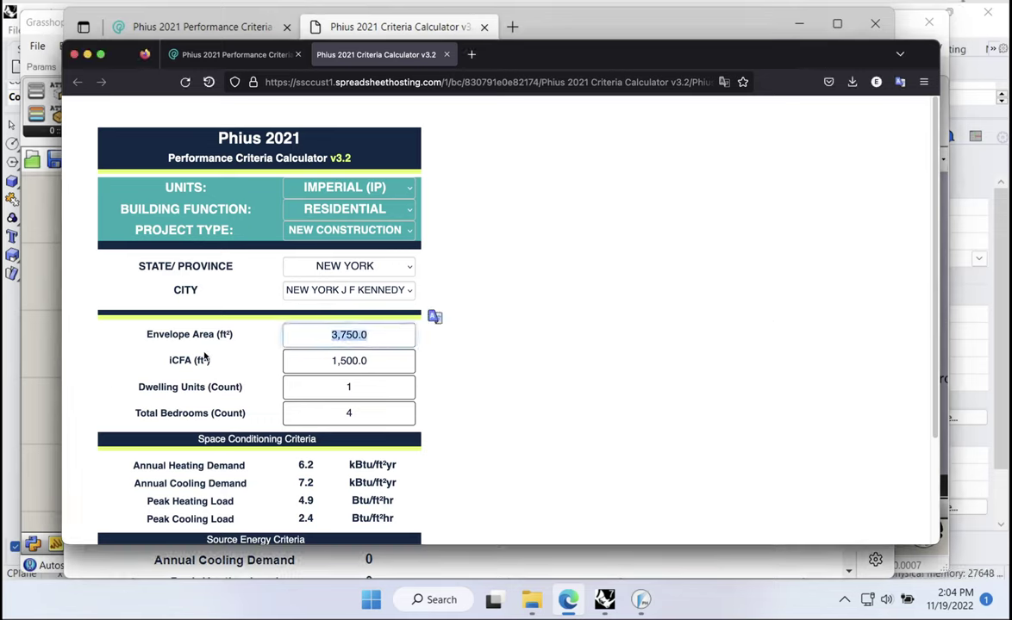
pyautogui.moveTo(315, 361); pyautogui.dragTo(394, 361)
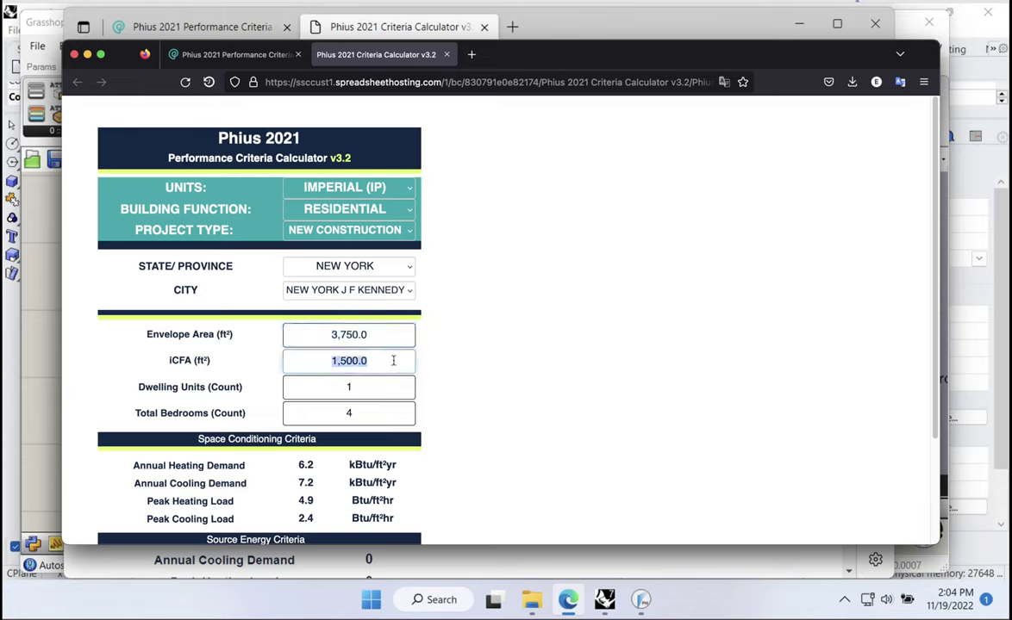
pyautogui.moveTo(314, 387); pyautogui.dragTo(418, 415)
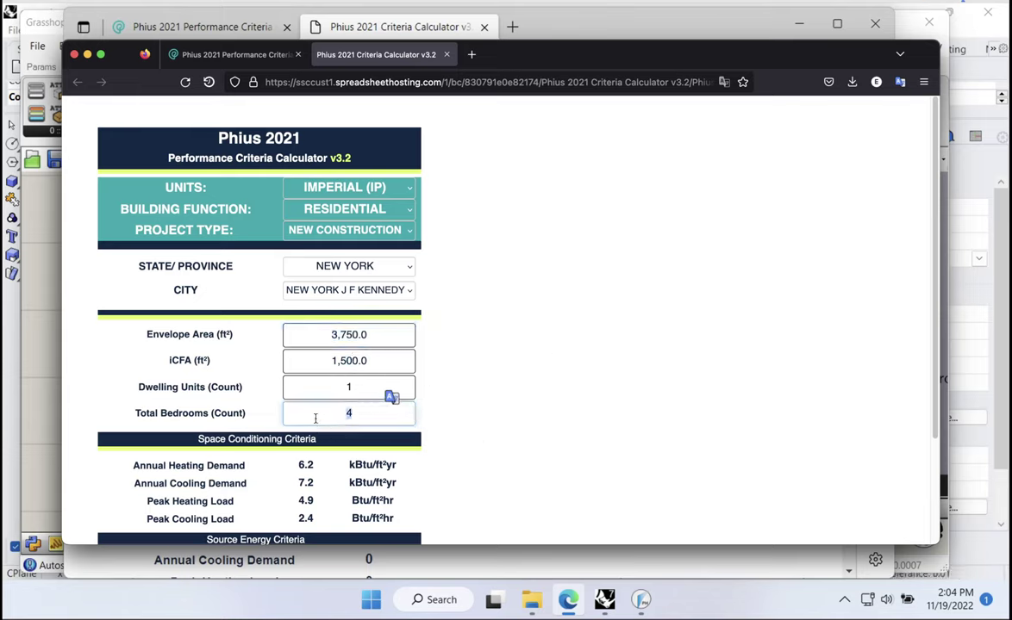
pyautogui.moveTo(341, 386); pyautogui.dragTo(368, 417)
pyautogui.write('2')
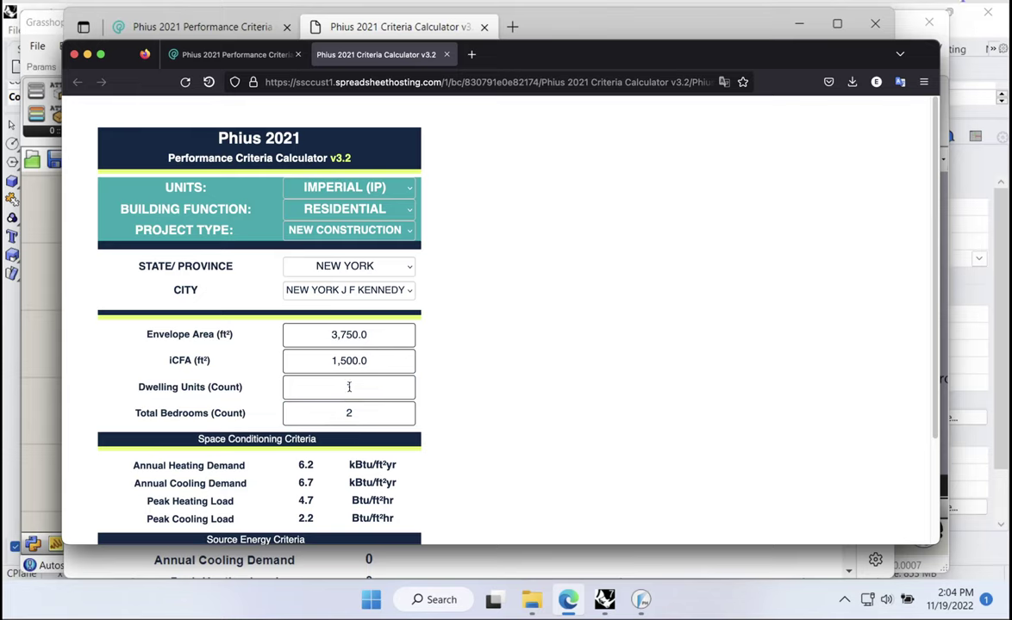
pyautogui.moveTo(331, 342); pyautogui.dragTo(372, 368)
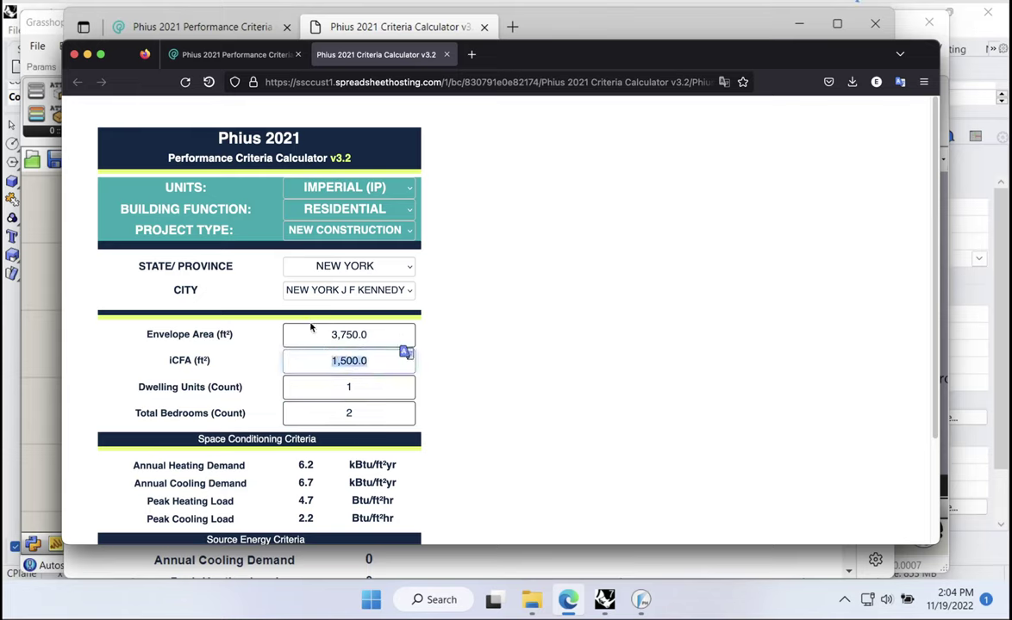
pyautogui.click(401, 336)
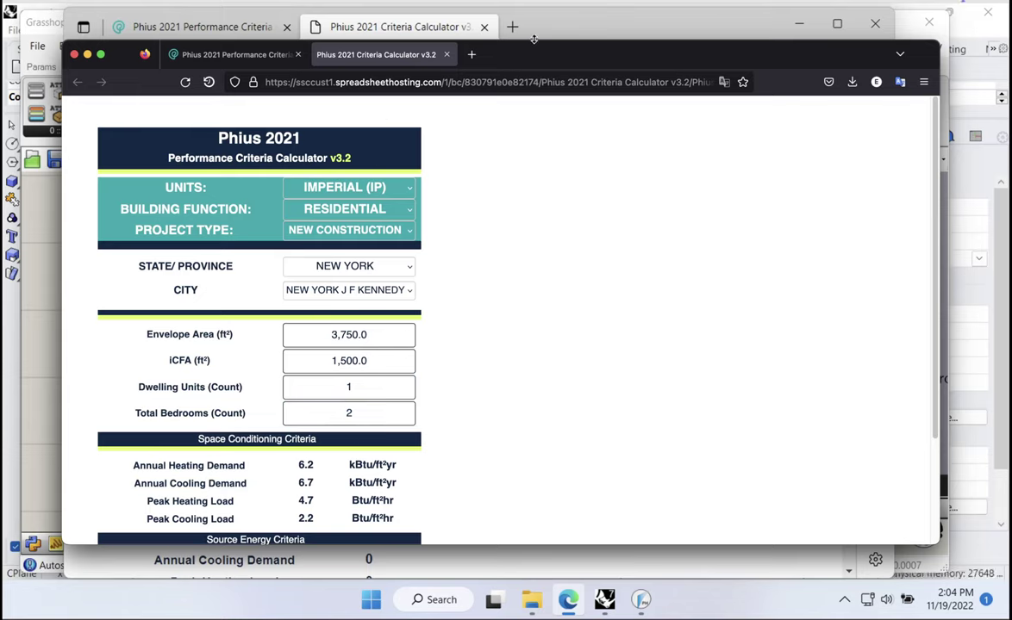
# Step: Move the Firefox calculator aside, close the Edge window and delete the file path panel from the Grasshopper canvas
pyautogui.moveTo(549, 55); pyautogui.dragTo(664, 77)
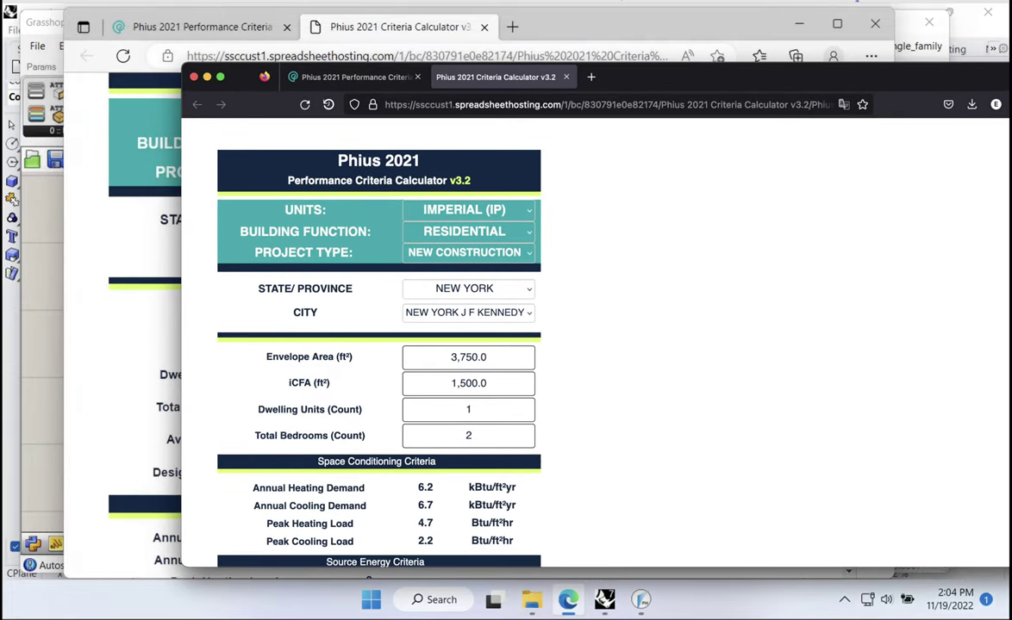
pyautogui.click(478, 57)
pyautogui.click(875, 24)
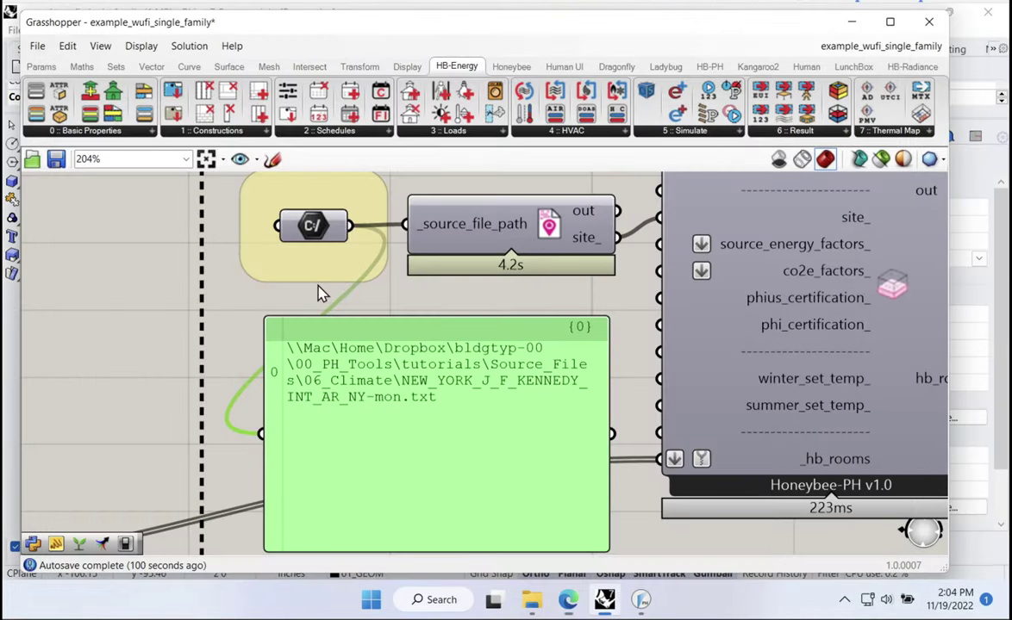
pyautogui.press('Delete')
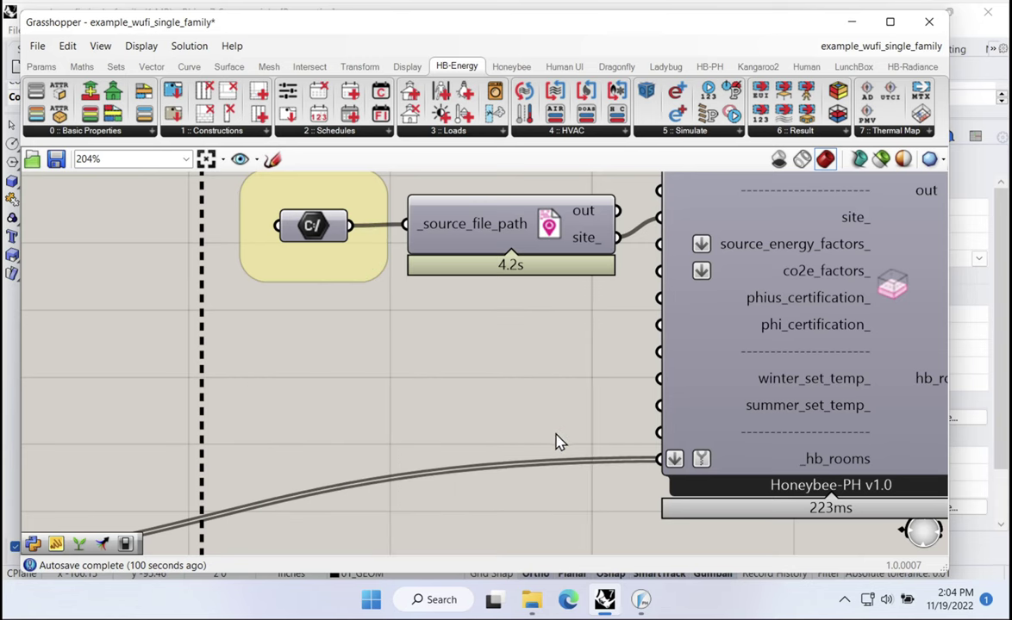
# Step: Switch to WUFI Passive and open the data and results report of Case 1 to read the total envelope area
pyautogui.click(640, 599)
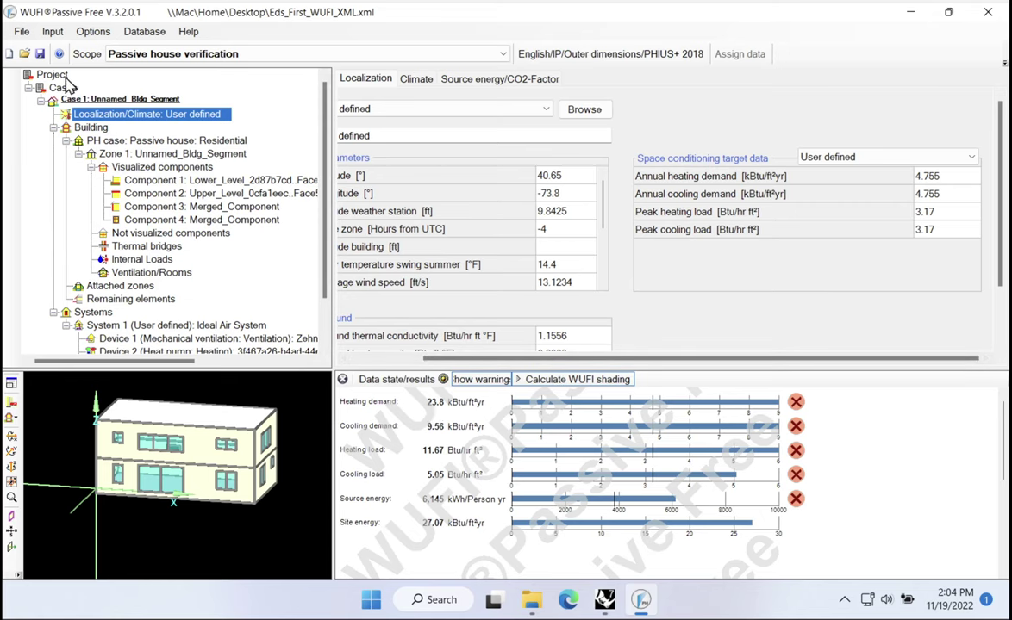
pyautogui.click(52, 75)
pyautogui.click(62, 87)
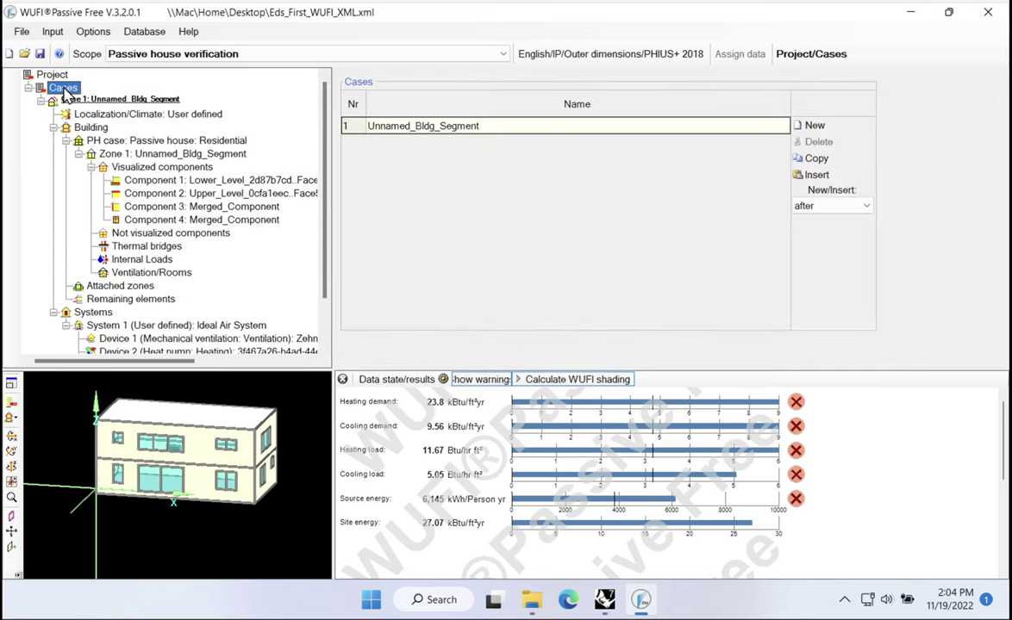
pyautogui.click(74, 100)
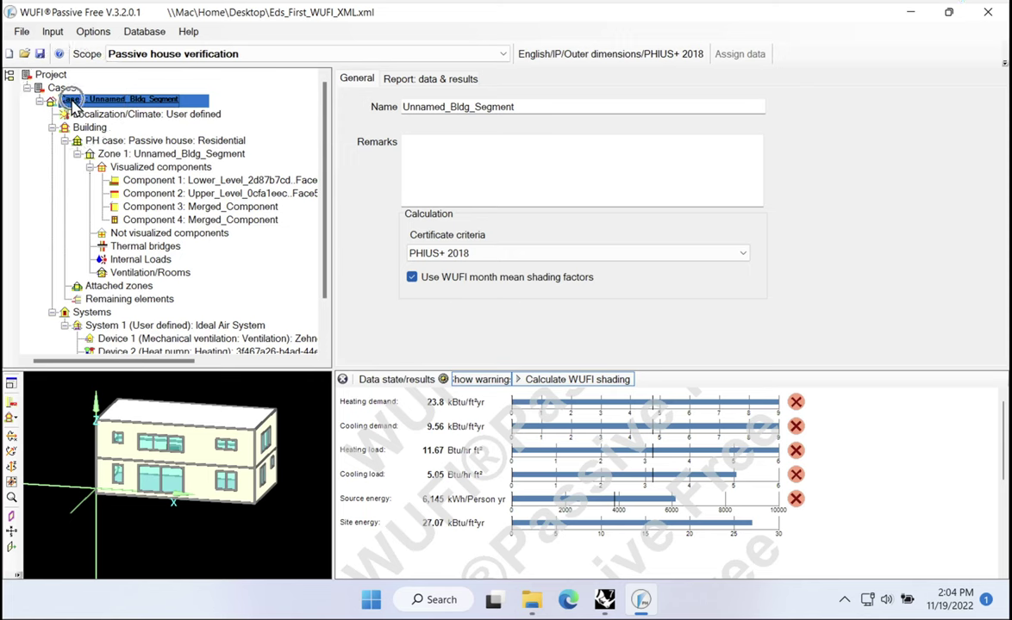
pyautogui.click(421, 83)
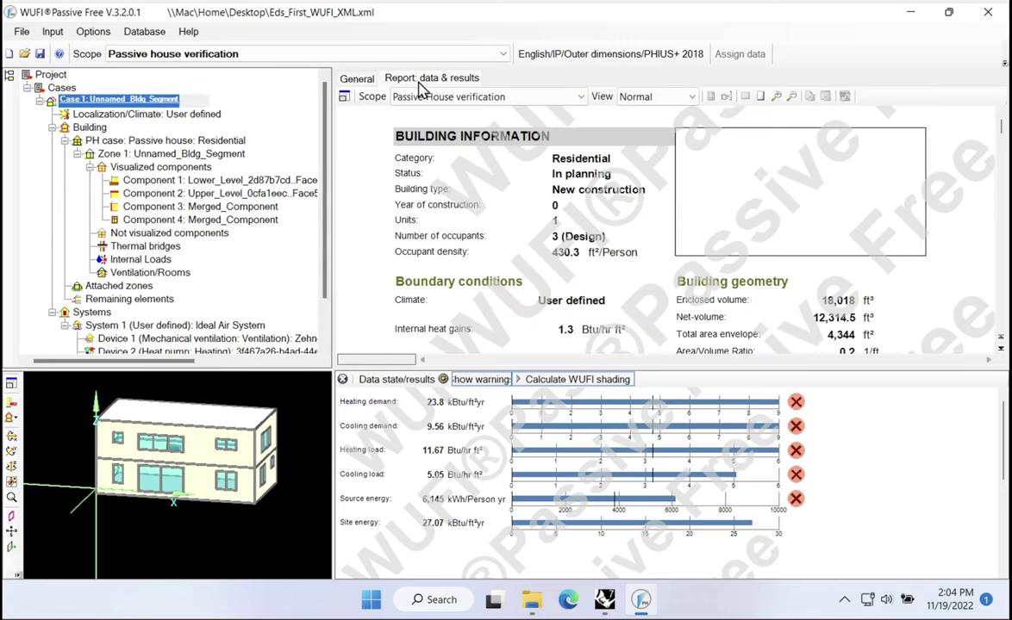
pyautogui.scroll(-1, 818, 231)
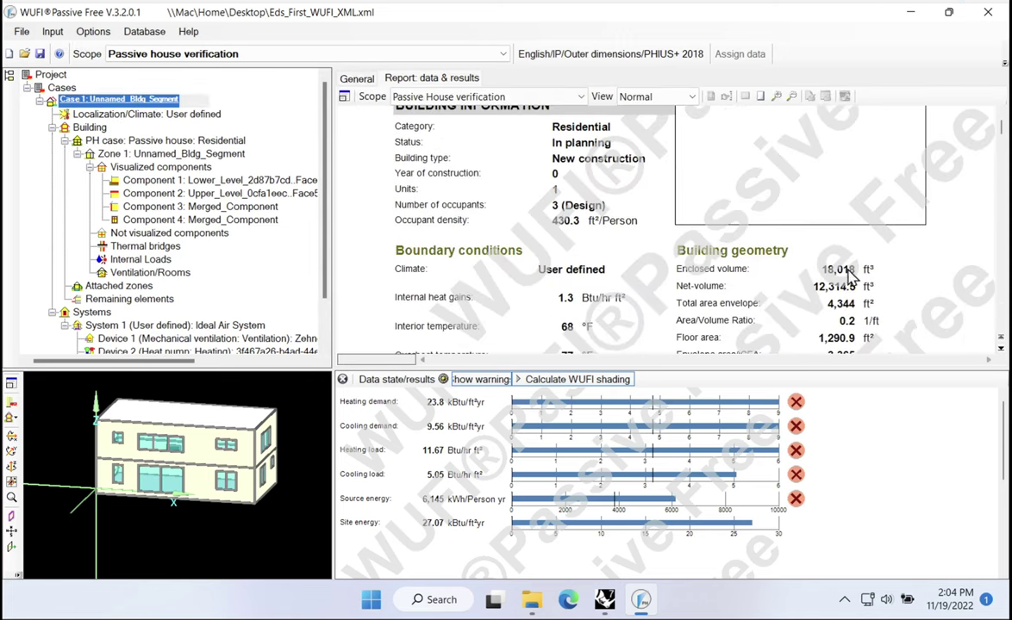
pyautogui.scroll(-1, 759, 259)
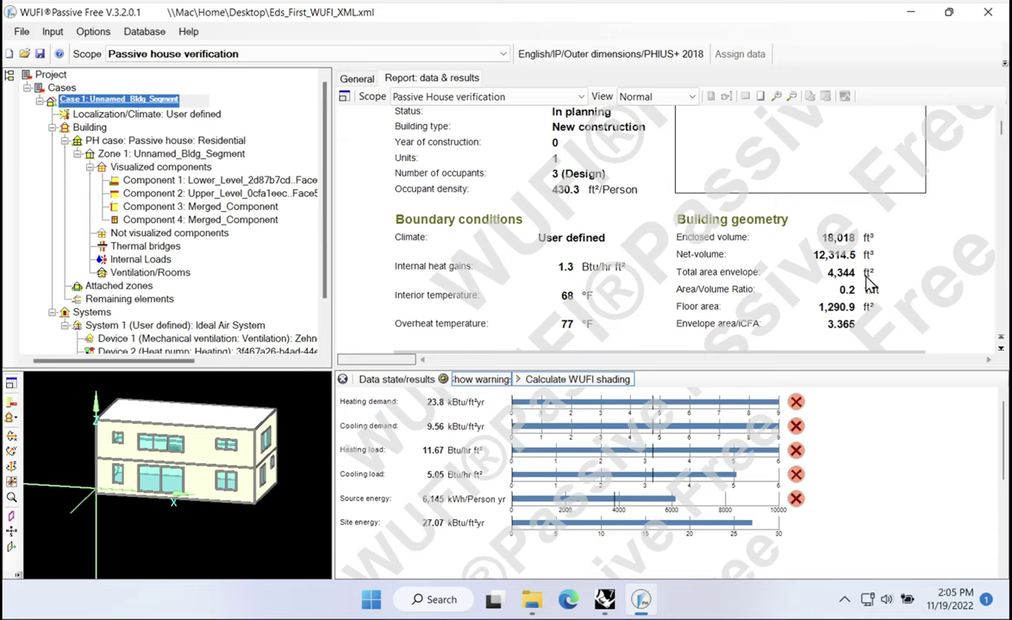
# Step: Switch back to the Firefox criteria calculator and set the envelope area to 4,344 ft²
pyautogui.press('super+Tab')
pyautogui.click(455, 365)
pyautogui.write('4')
pyautogui.press('Tab')
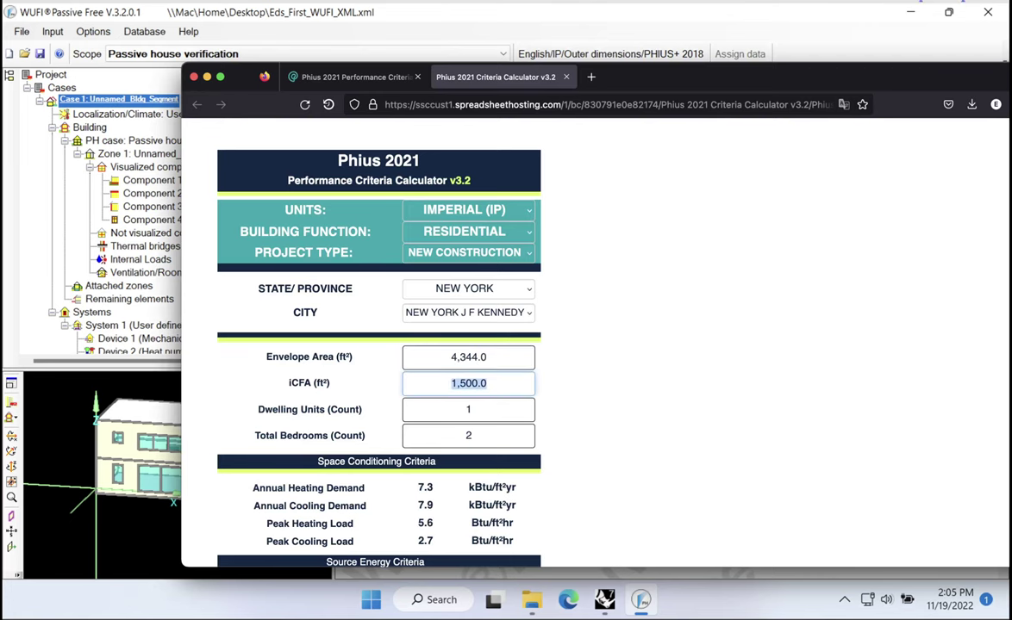
# Step: Return to the Case 1 report in WUFI Passive and read the floor area under Building geometry
pyautogui.click(147, 285)
pyautogui.click(166, 114)
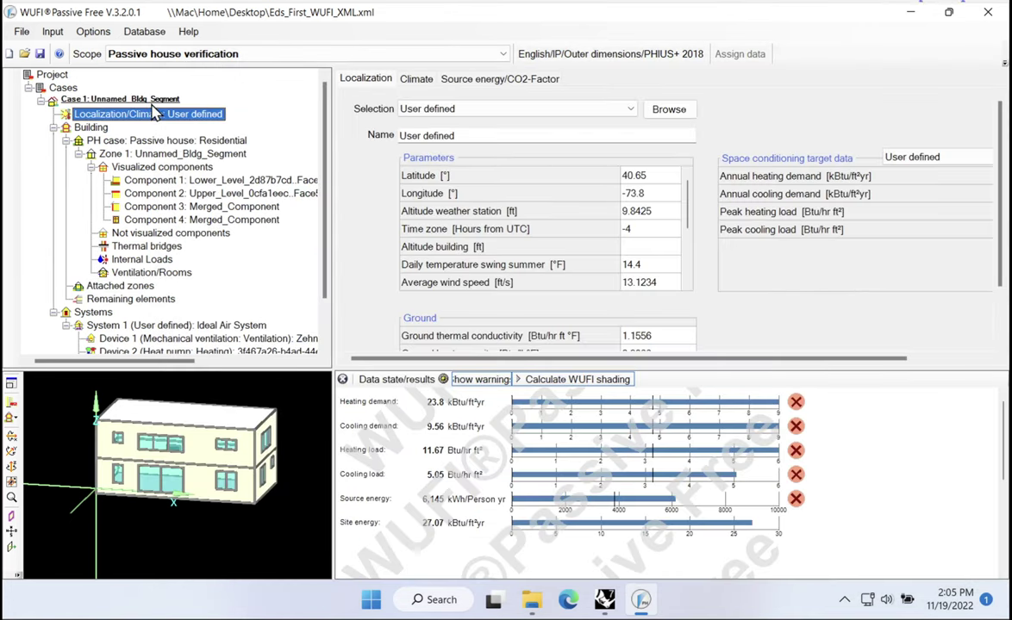
pyautogui.click(138, 99)
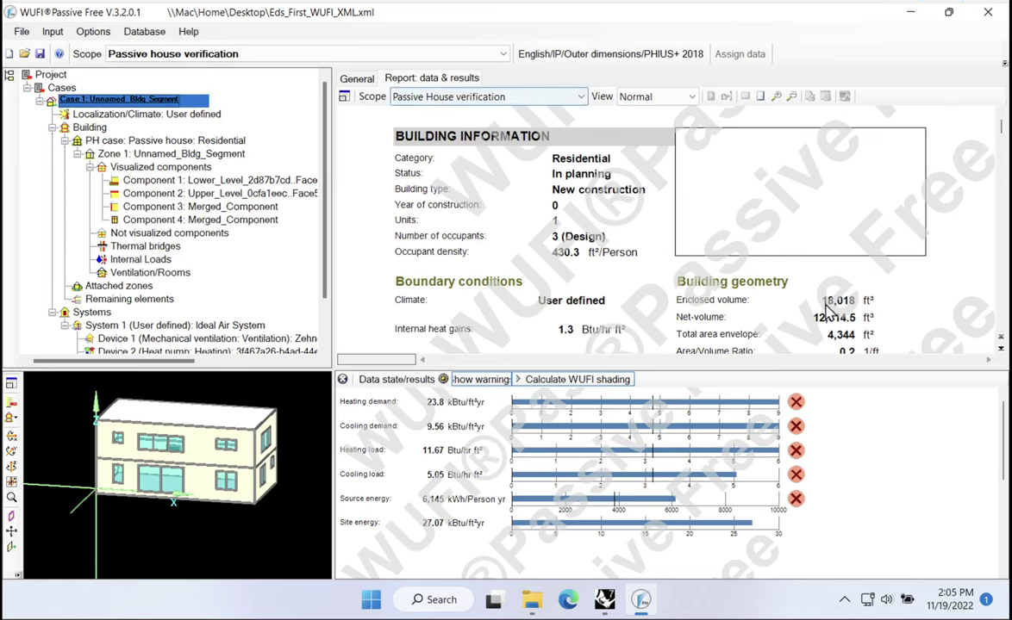
pyautogui.scroll(-1, 763, 287)
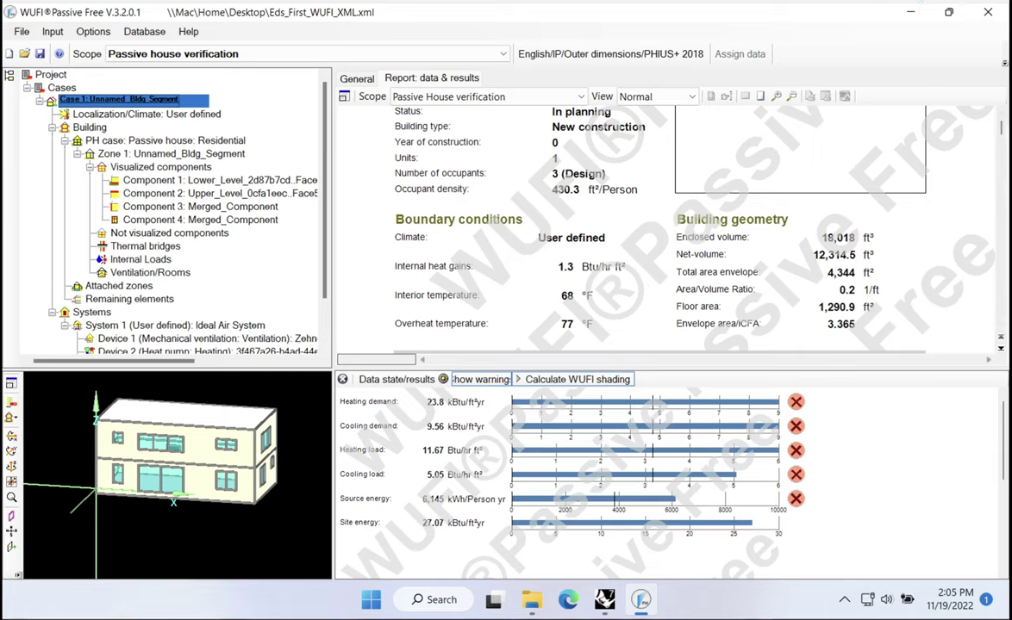
# Step: Switch to the Firefox calculator, set the iCFA to 1,291 ft² and review the space conditioning and source energy criteria
pyautogui.hotkey('alt', 'Tab')
pyautogui.write('12')
pyautogui.press('Tab')
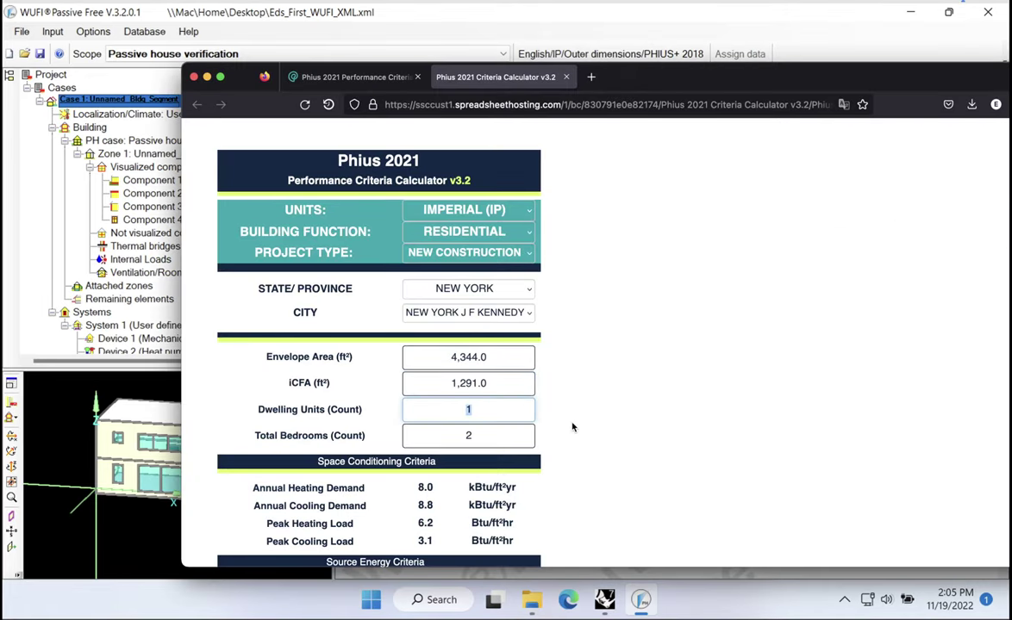
pyautogui.scroll(-1, 569, 429)
pyautogui.press('Tab')
pyautogui.press('Tab')
pyautogui.click(561, 466)
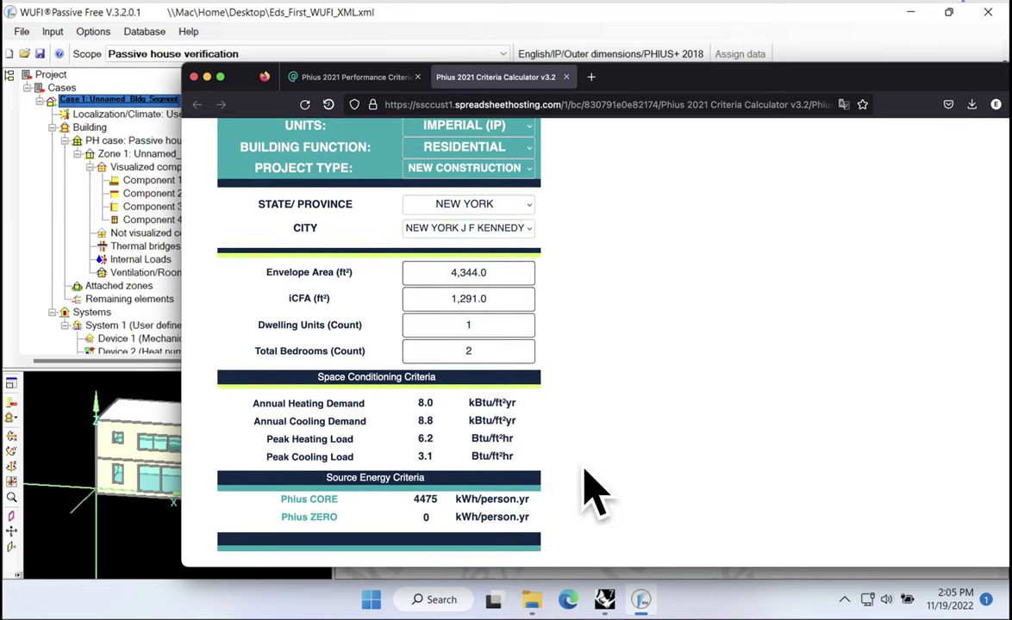
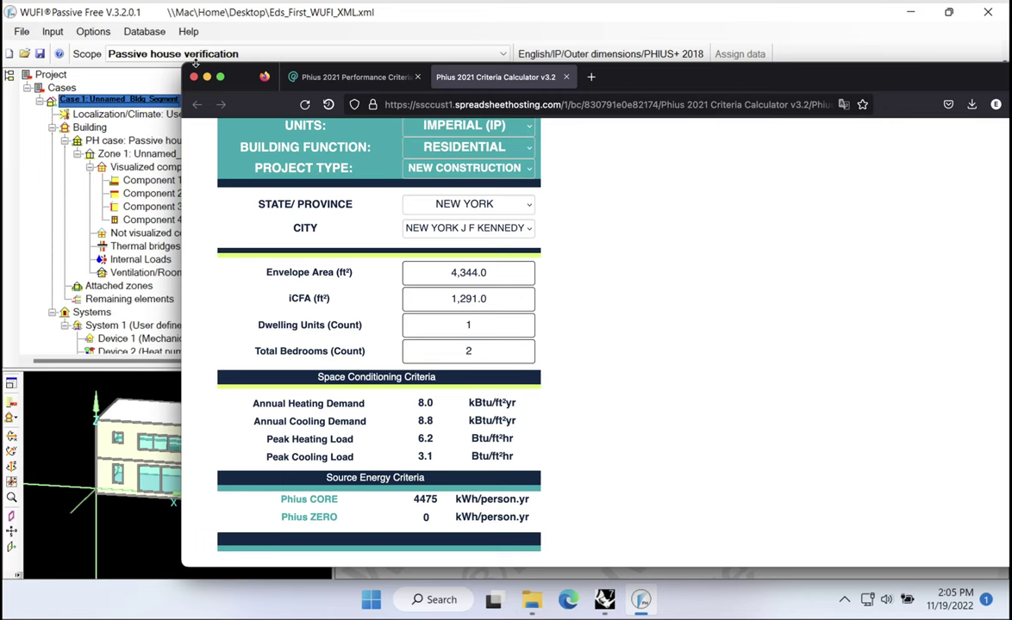
# Step: Narrow the calculator window to uncover WUFI Passive, and open the Localization/Climate data of Case 1 there
pyautogui.moveTo(181, 65); pyautogui.dragTo(783, 12)
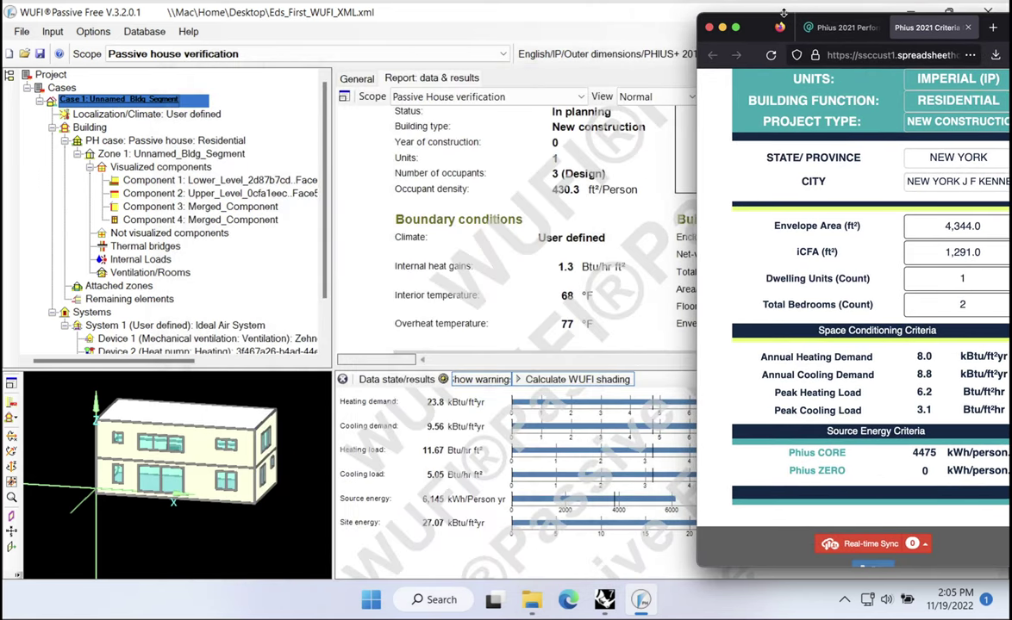
pyautogui.click(638, 7)
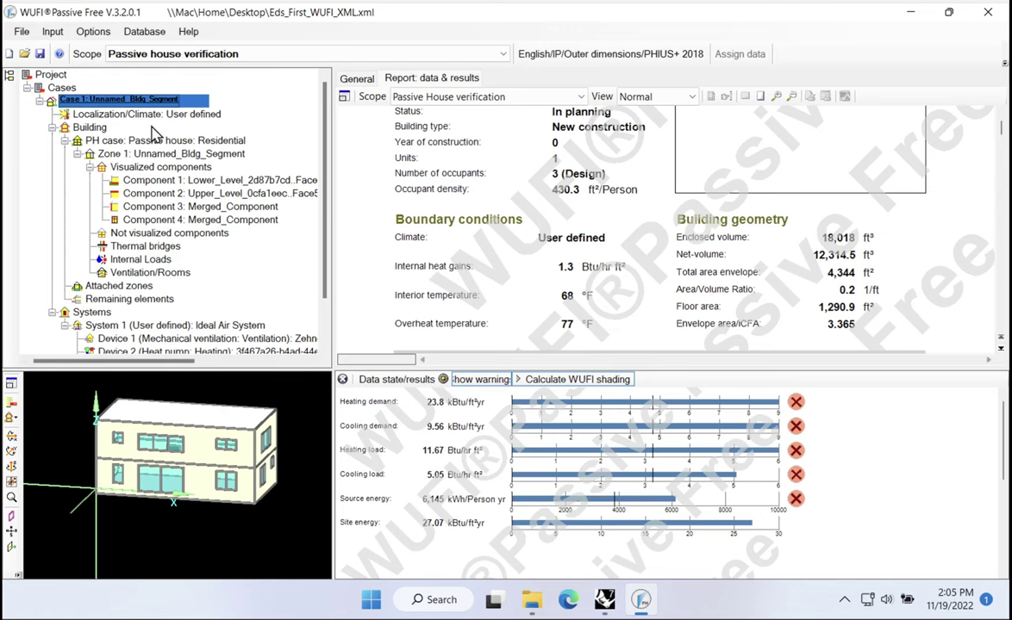
pyautogui.click(112, 113)
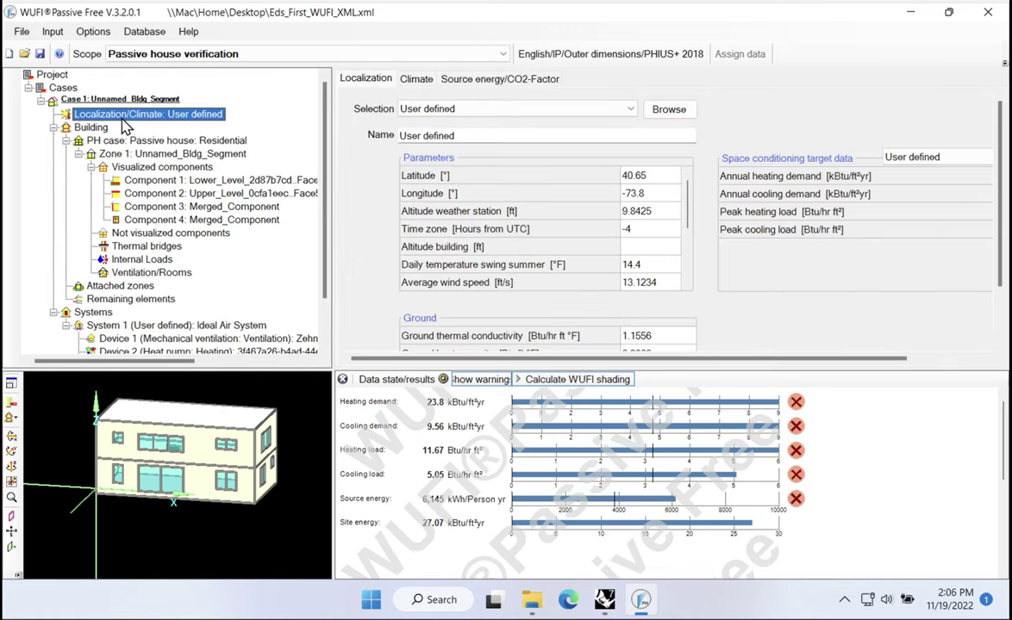
# Step: Set the annual heating demand target to 8.0 and the annual cooling demand target to 8.8 kBtu/ft²yr
pyautogui.moveTo(761, 359); pyautogui.dragTo(862, 368)
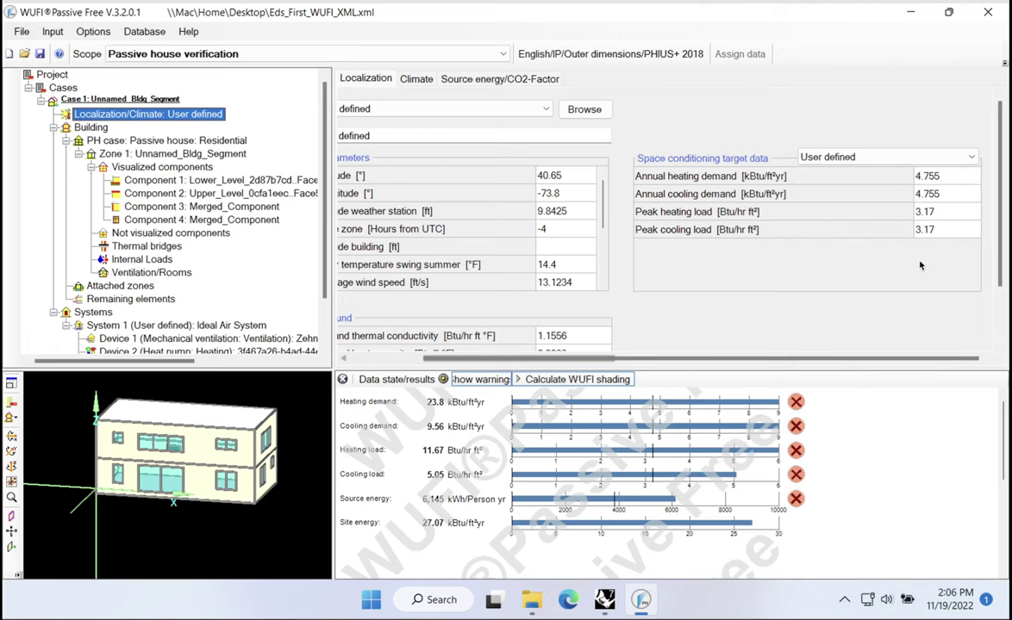
pyautogui.click(946, 176)
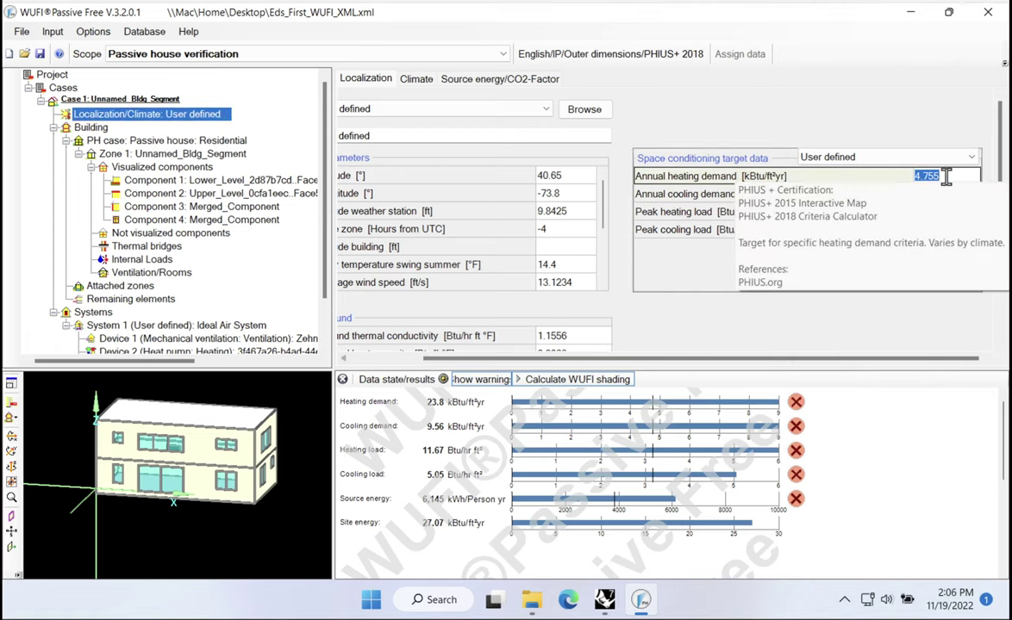
pyautogui.write('8.0')
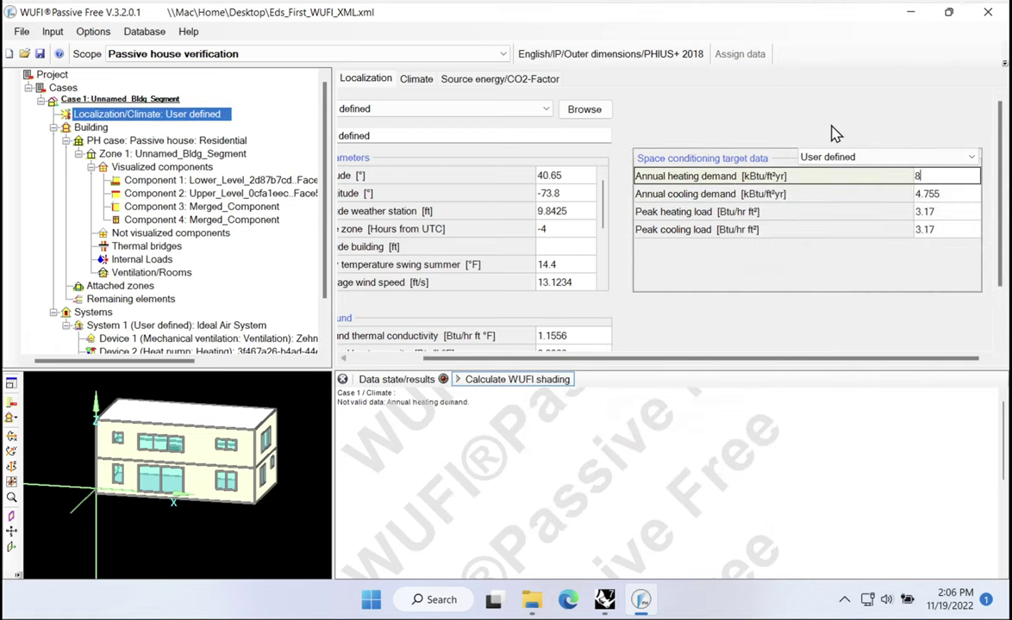
pyautogui.click(953, 195)
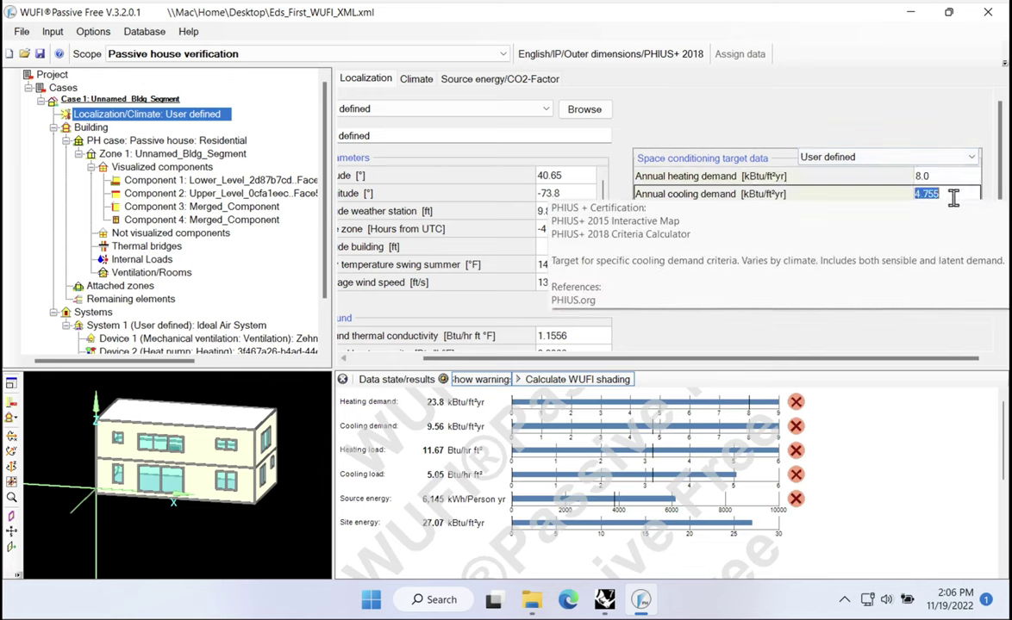
pyautogui.write('8.8')
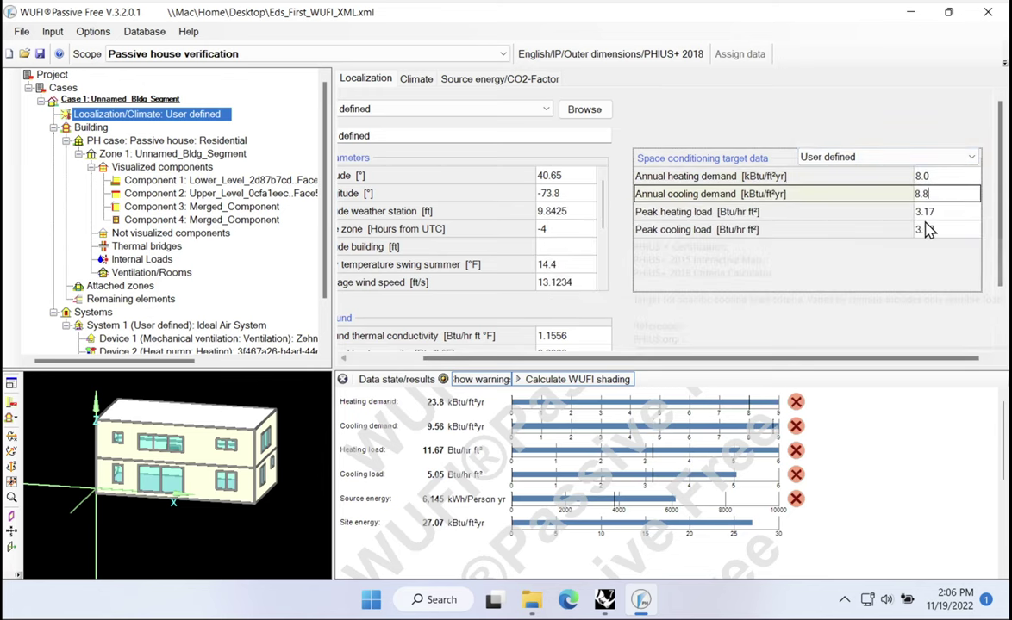
# Step: Set the peak heating load target to 6.2 and the peak cooling load target to 3.1 Btu/hr ft²
pyautogui.click(948, 212)
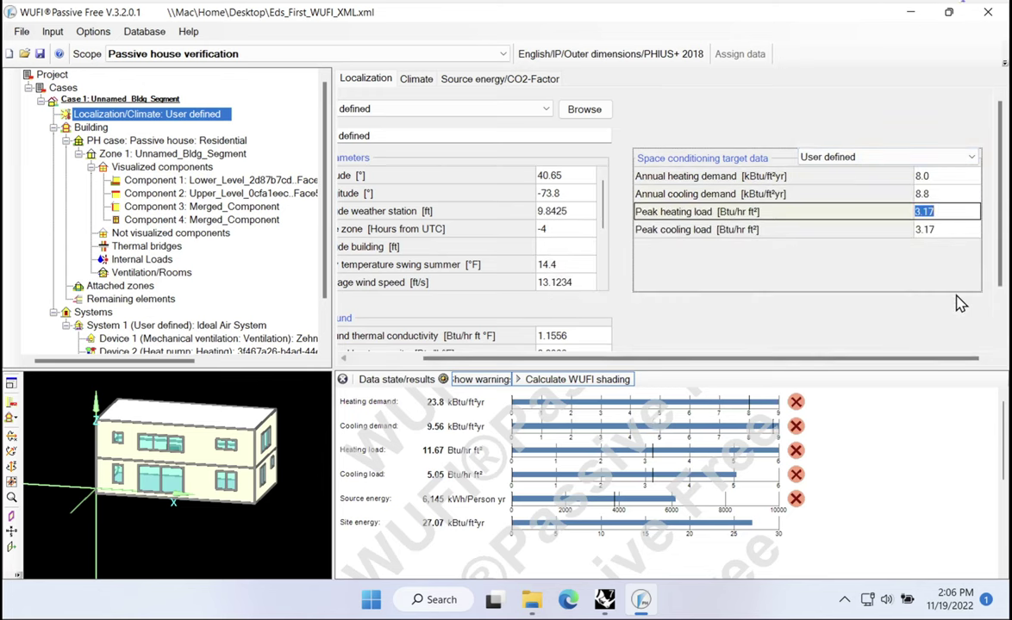
pyautogui.write('6.2')
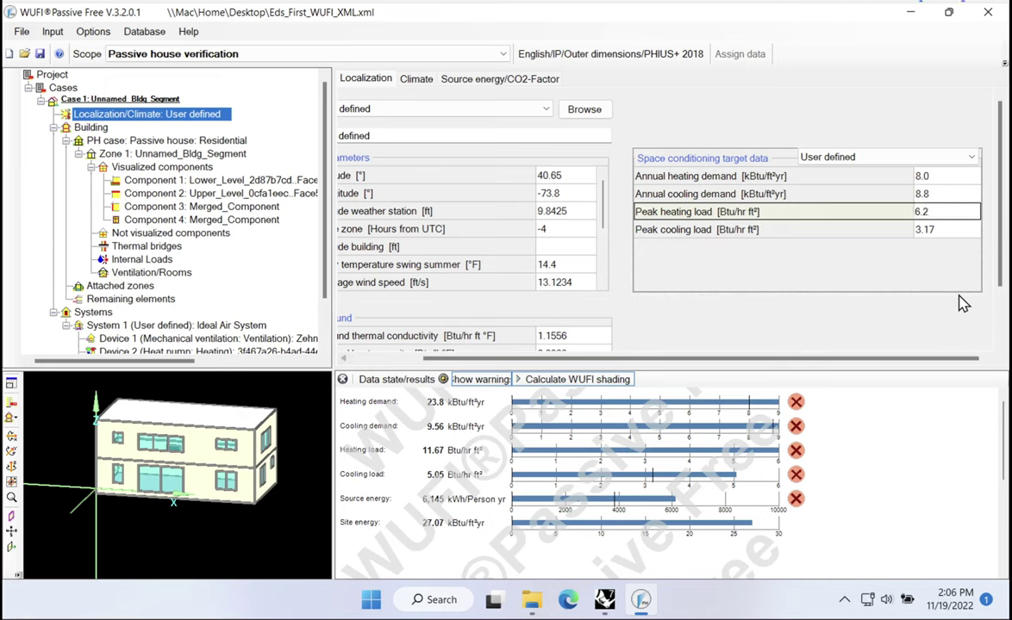
pyautogui.click(948, 228)
pyautogui.click(930, 215)
pyautogui.click(939, 230)
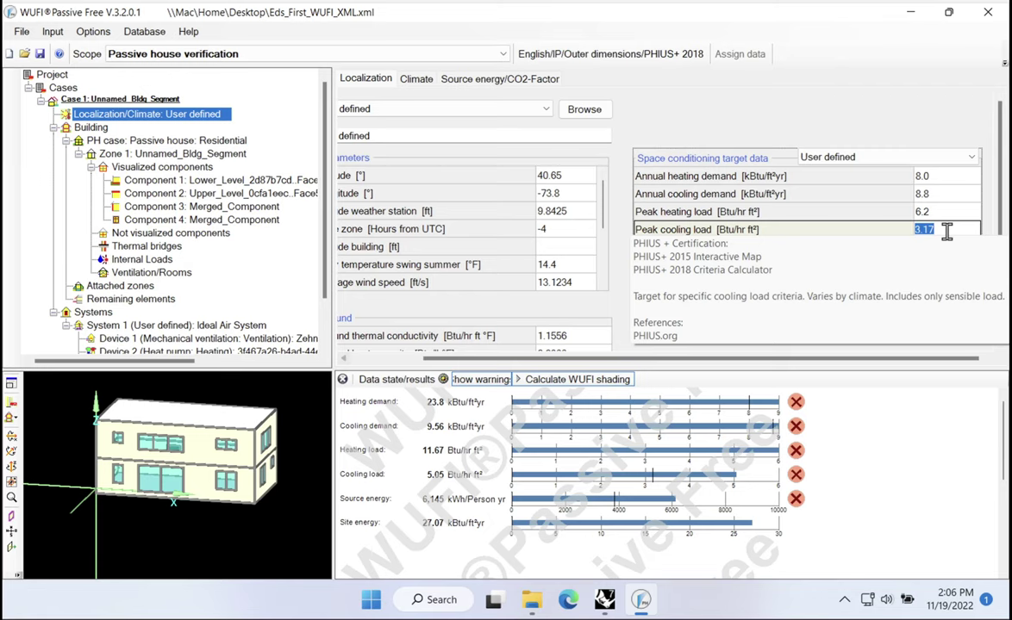
pyautogui.write('3.1')
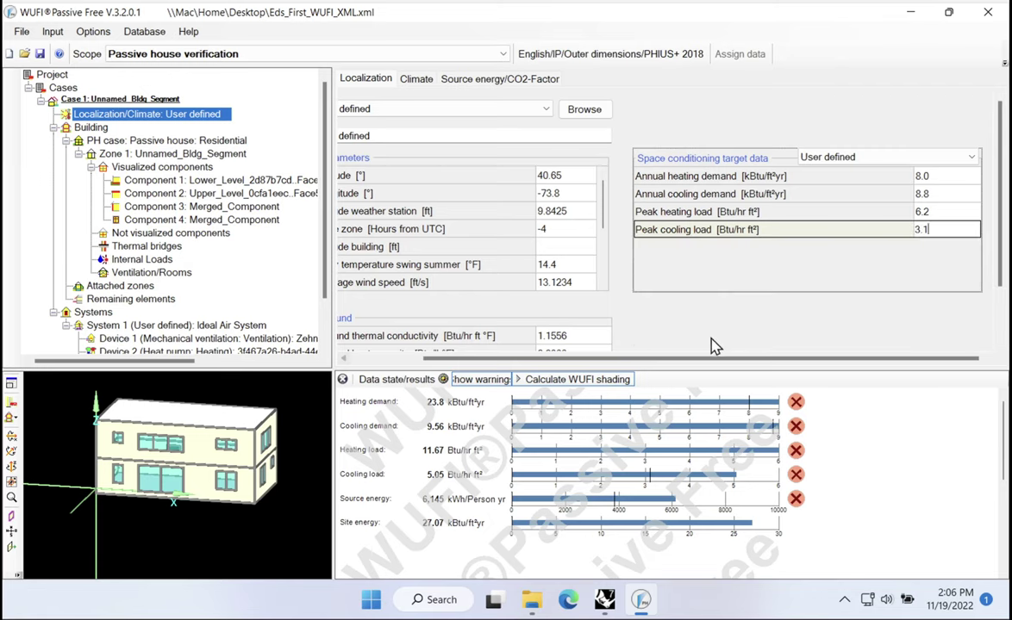
pyautogui.click(462, 470)
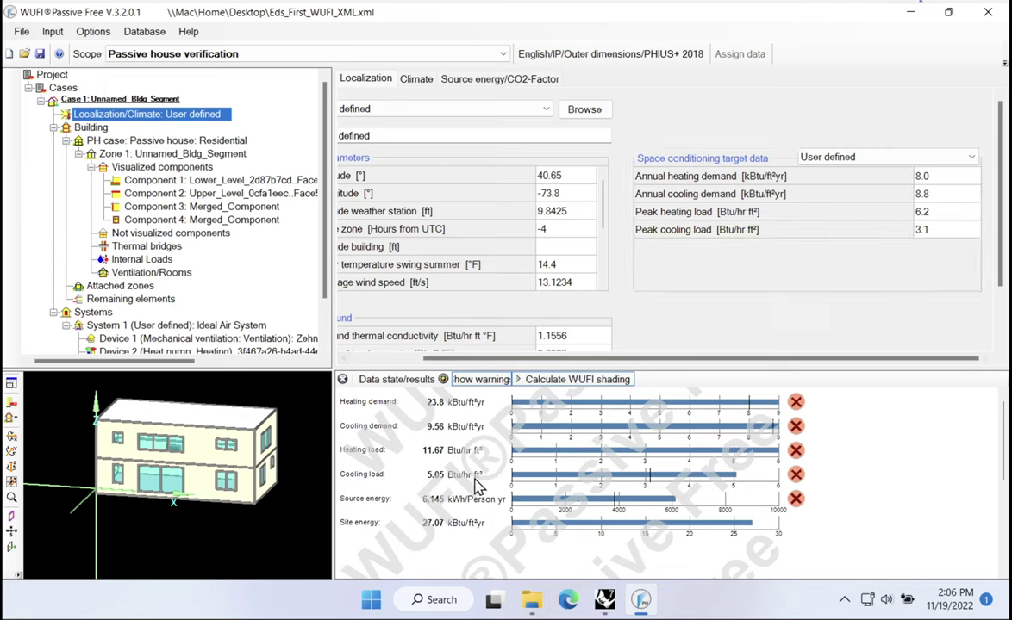
# Step: Compare the source energy result with the criteria in the Firefox calculator and return to WUFI Passive
pyautogui.doubleClick(428, 508)
pyautogui.press('super+Tab')
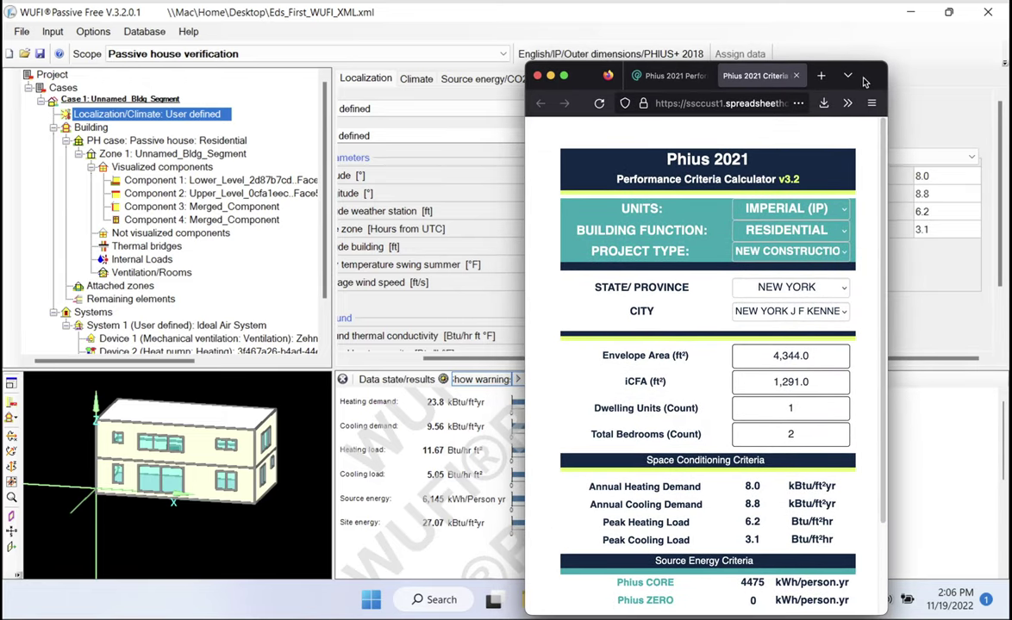
pyautogui.press('super+Tab')
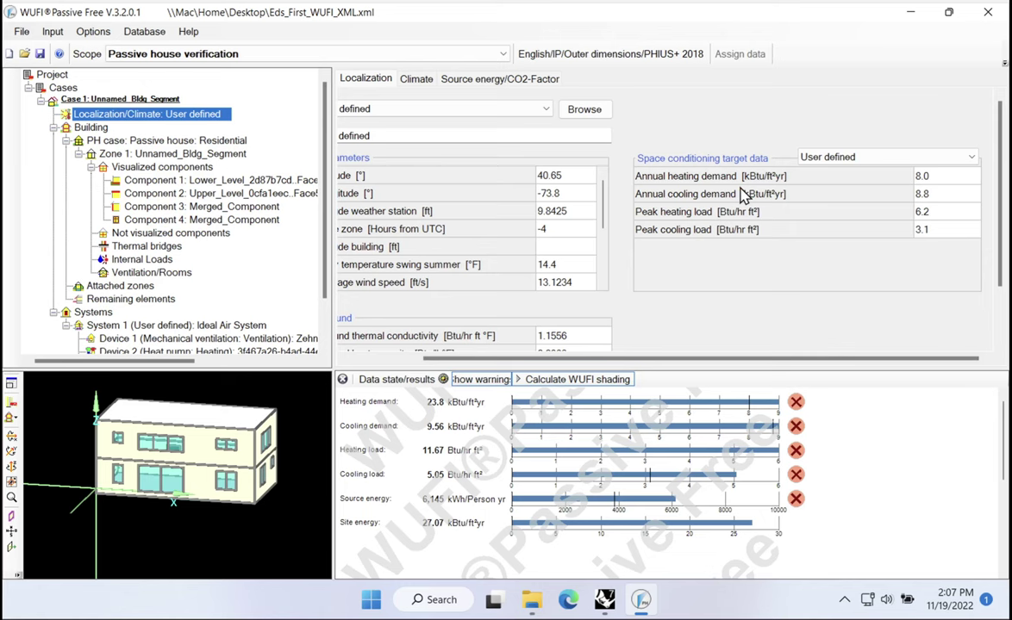
# Step: Switch to Grasshopper, bring the whole definition into view and show the HB-PH component set
pyautogui.click(604, 601)
pyautogui.moveTo(618, 328); pyautogui.dragTo(447, 323)
pyautogui.scroll(-2, 444, 324)
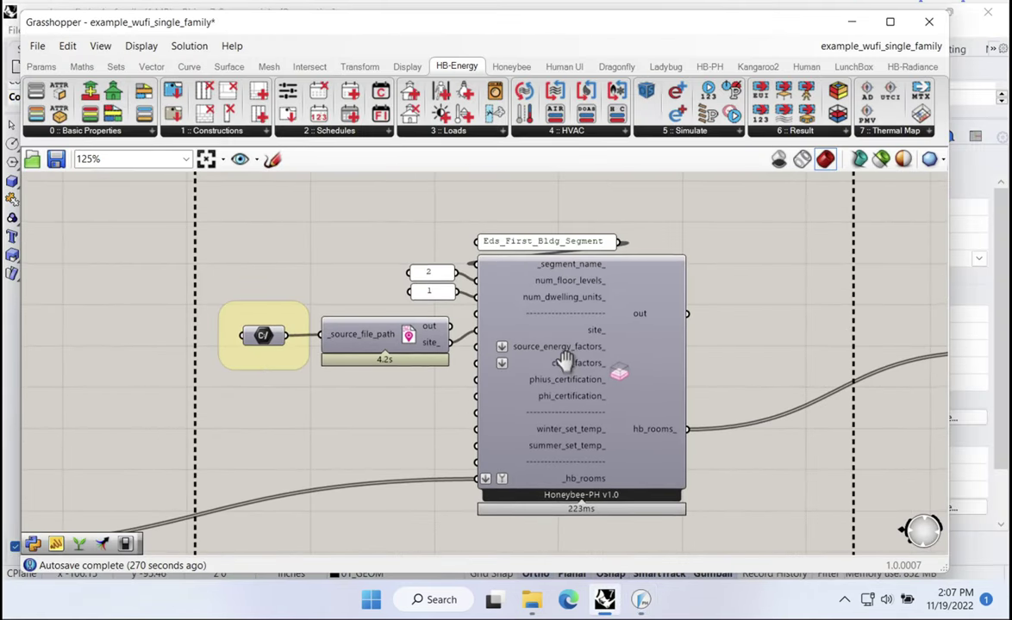
pyautogui.scroll(-8, 793, 256)
pyautogui.scroll(1, 460, 256)
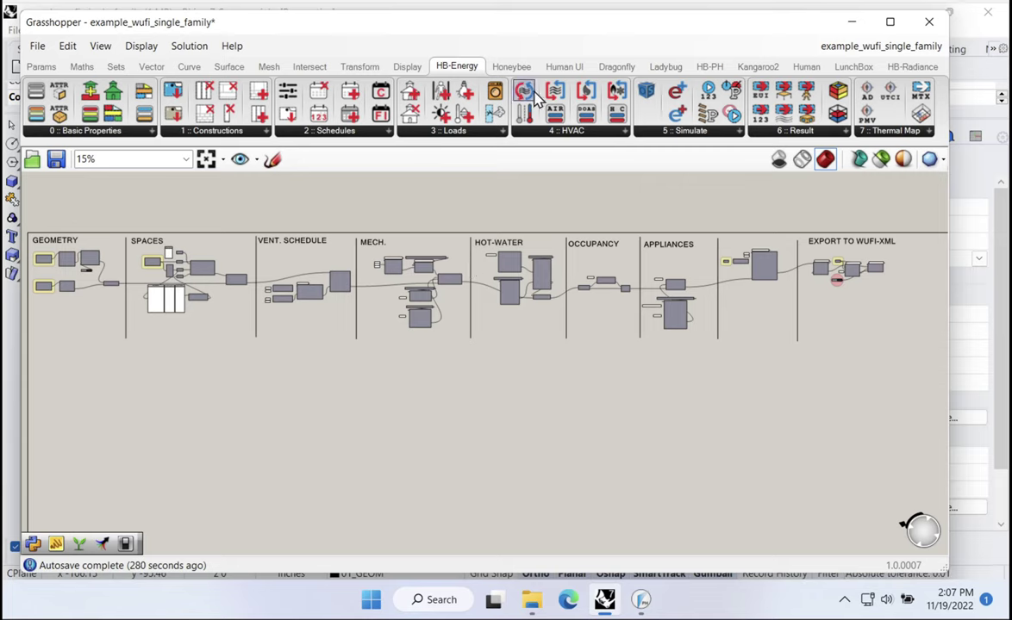
pyautogui.click(709, 66)
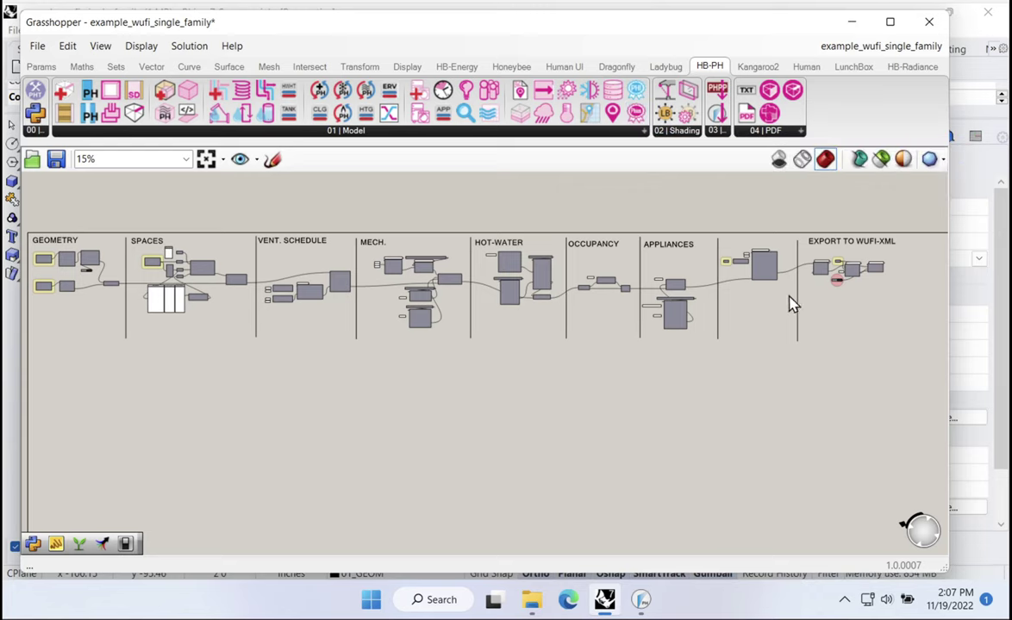
# Step: Copy the APPLIANCES heading above the untitled section before the WUFI export and change its text to BLDG. SEGMENT
pyautogui.scroll(4, 795, 263)
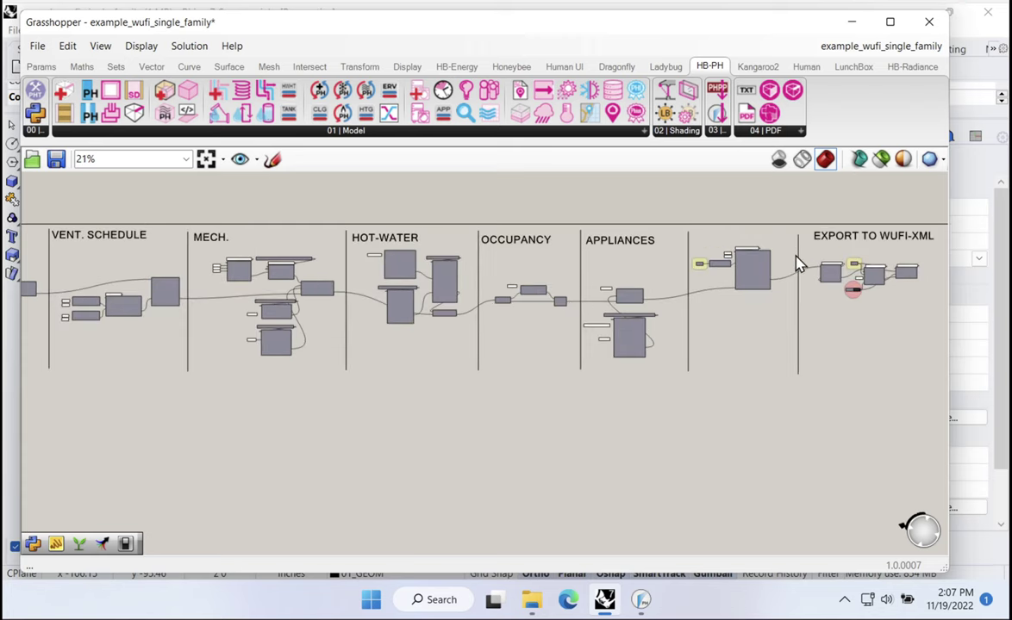
pyautogui.scroll(2, 817, 239)
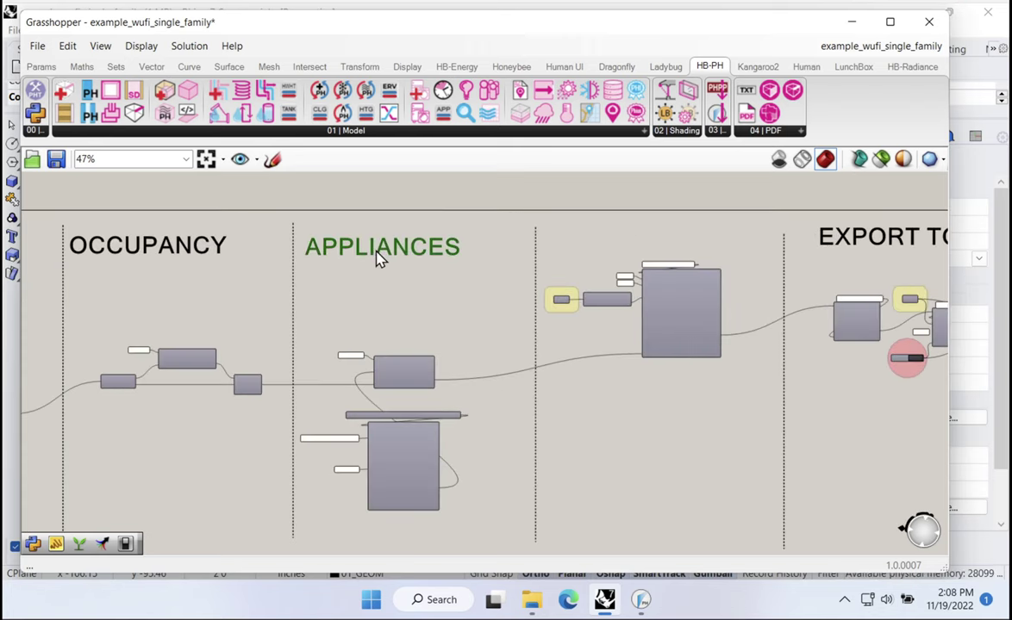
pyautogui.moveTo(381, 258); pyautogui.dragTo(622, 254)
pyautogui.doubleClick(624, 254)
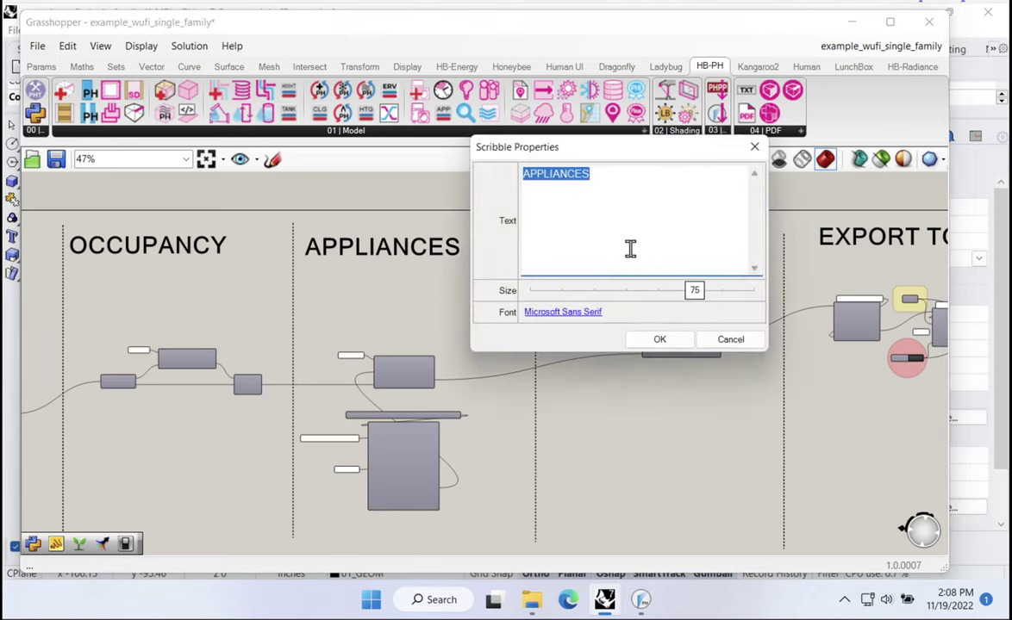
pyautogui.write('B')
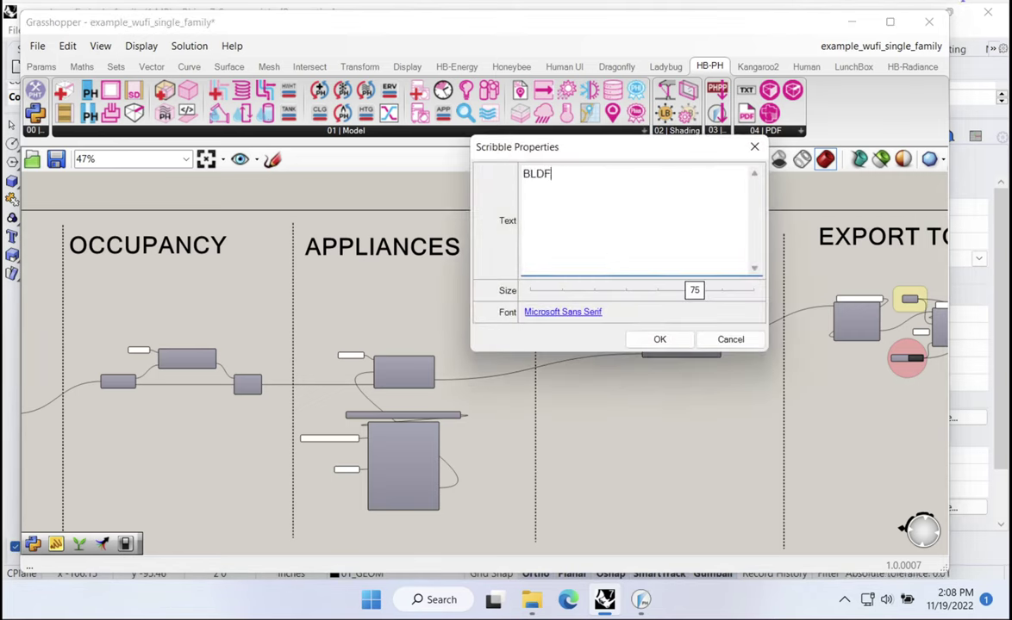
pyautogui.write('LDG. SEFGMENT')
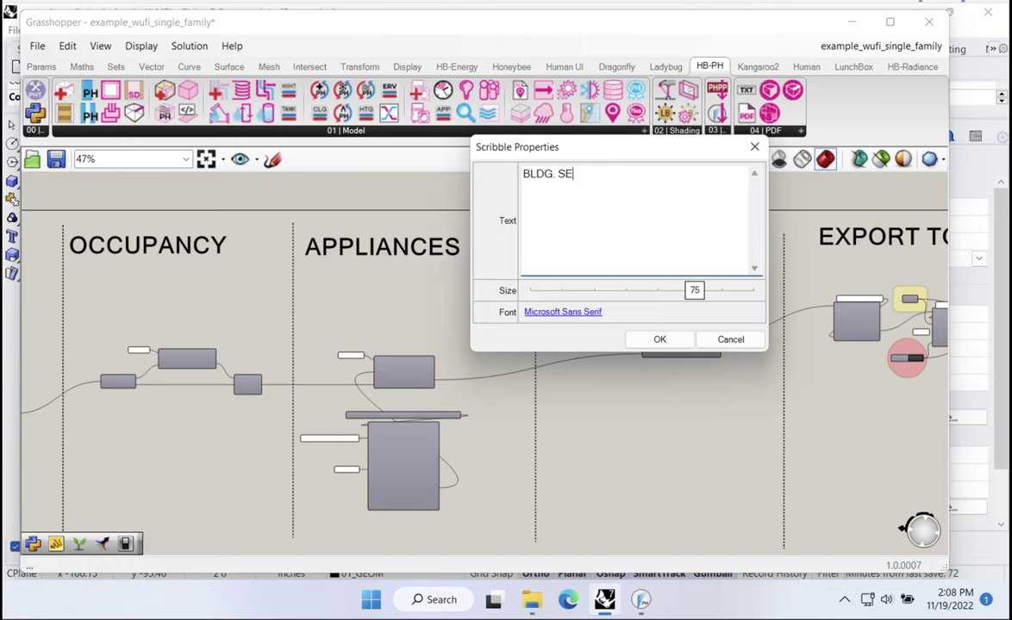
pyautogui.click(659, 340)
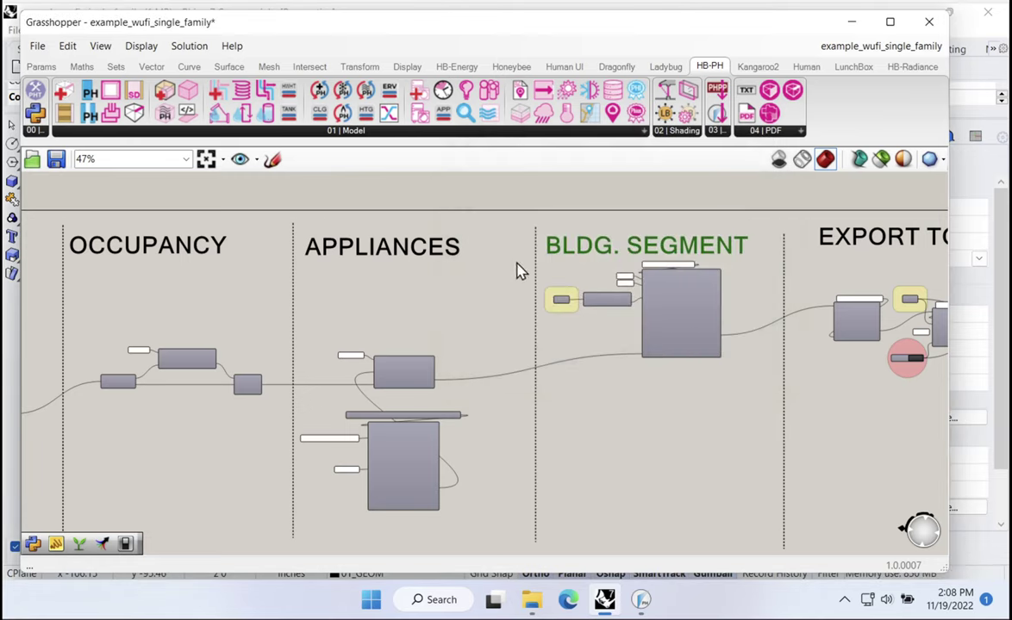
# Step: Move the building segment components down below the new heading and place the segment name panel directly above its component
pyautogui.moveTo(517, 262); pyautogui.dragTo(749, 410)
pyautogui.moveTo(673, 295); pyautogui.dragTo(685, 328)
pyautogui.scroll(3, 685, 328)
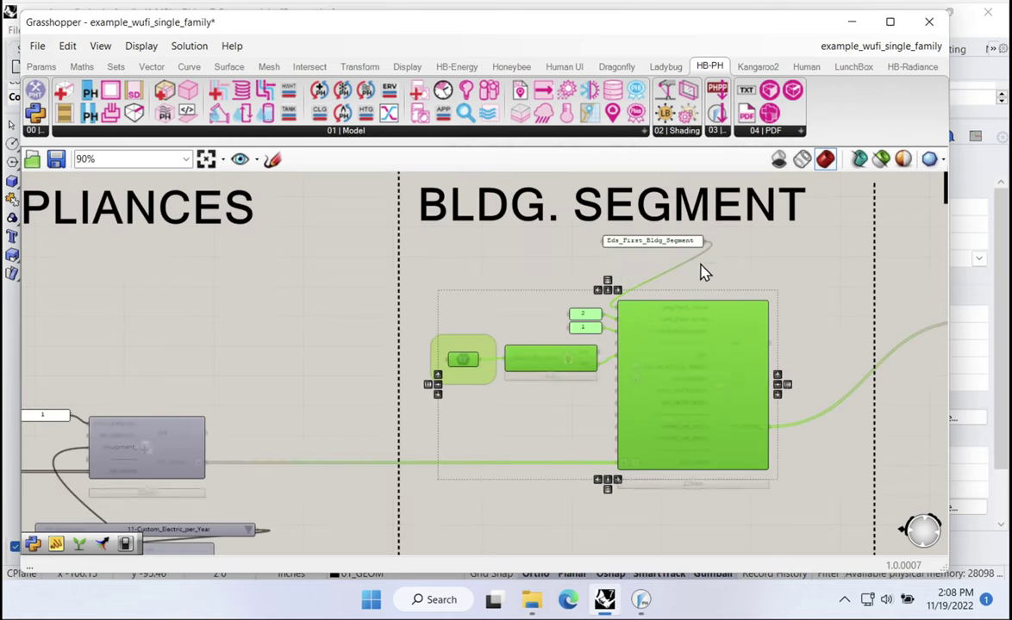
pyautogui.click(669, 252)
pyautogui.click(674, 277)
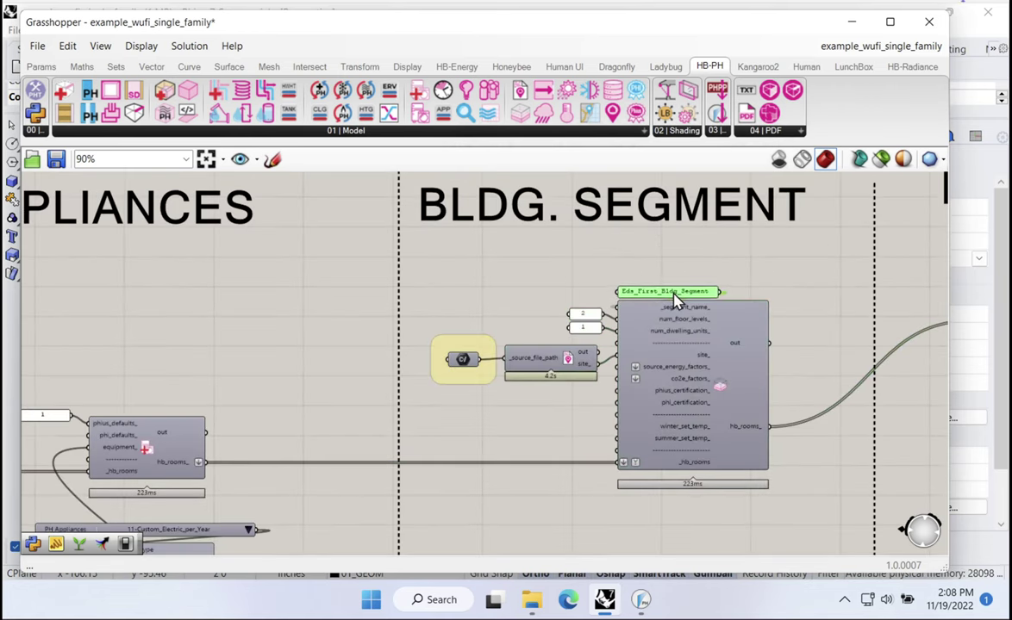
pyautogui.click(621, 255)
pyautogui.scroll(-1, 622, 258)
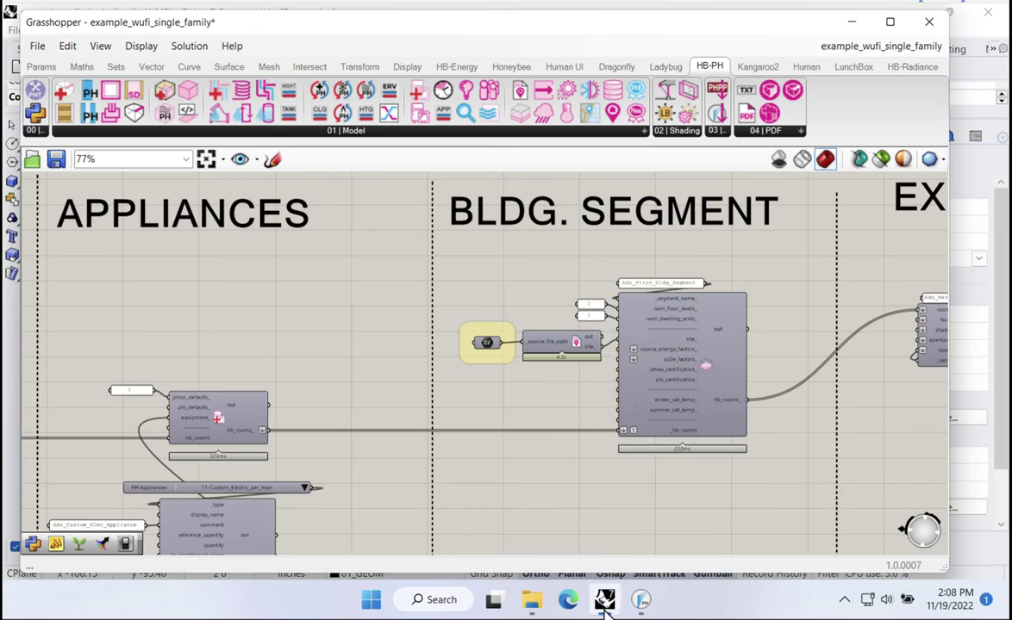
# Step: Switch to WUFI Passive to check the Case 1 entry and its report, and return to the building segment component in Grasshopper
pyautogui.click(641, 600)
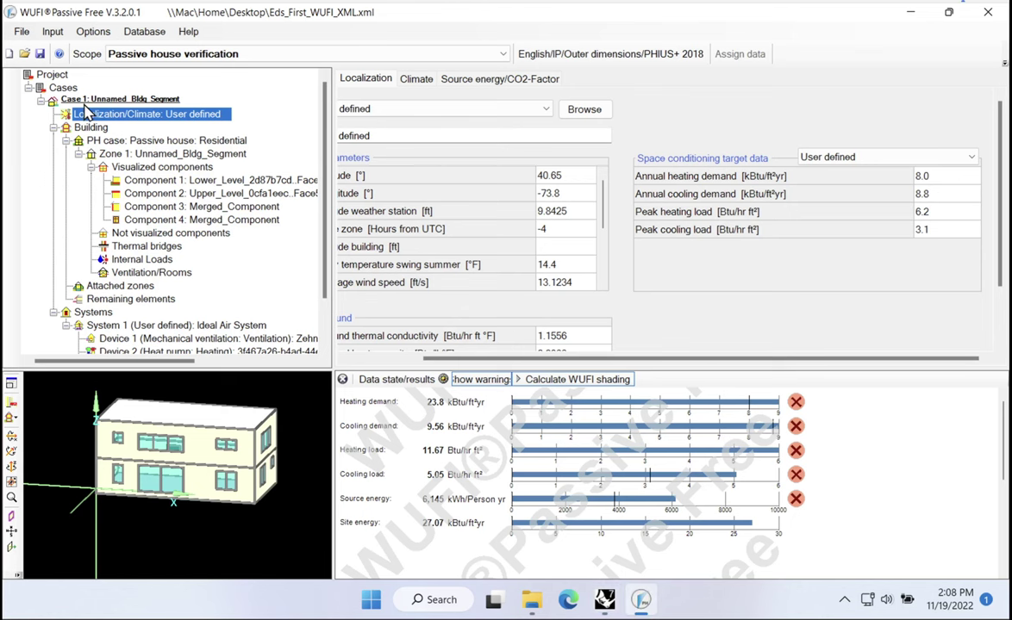
pyautogui.click(40, 102)
pyautogui.click(40, 101)
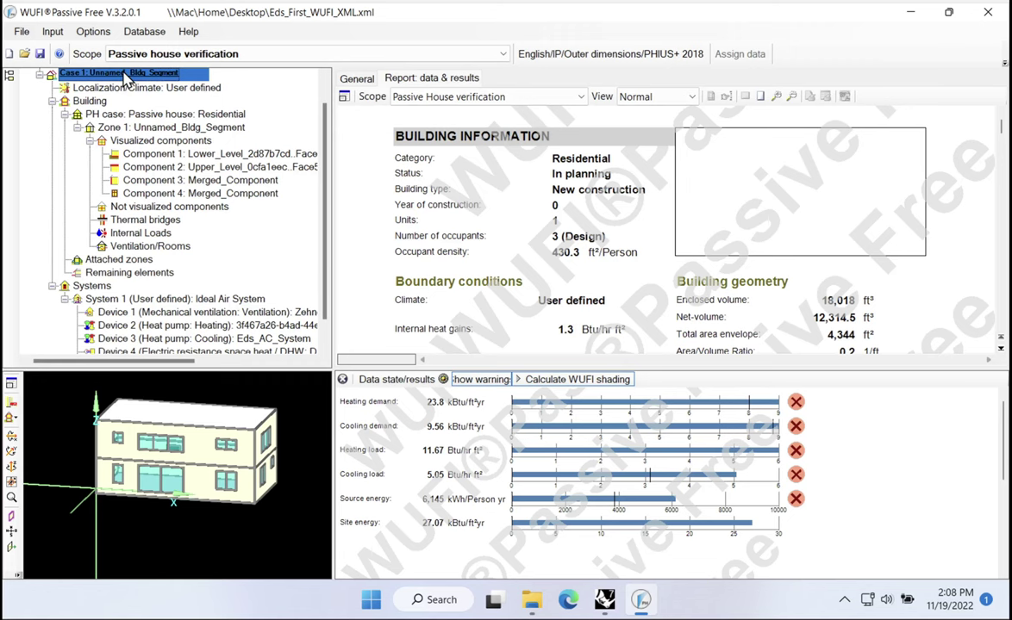
pyautogui.click(604, 600)
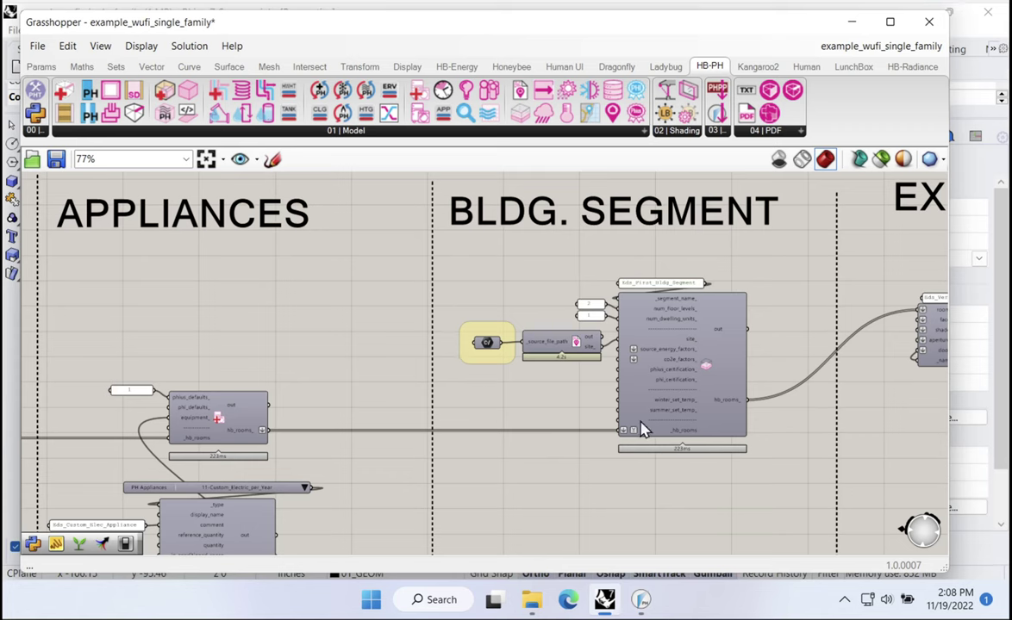
pyautogui.moveTo(677, 500); pyautogui.dragTo(574, 474)
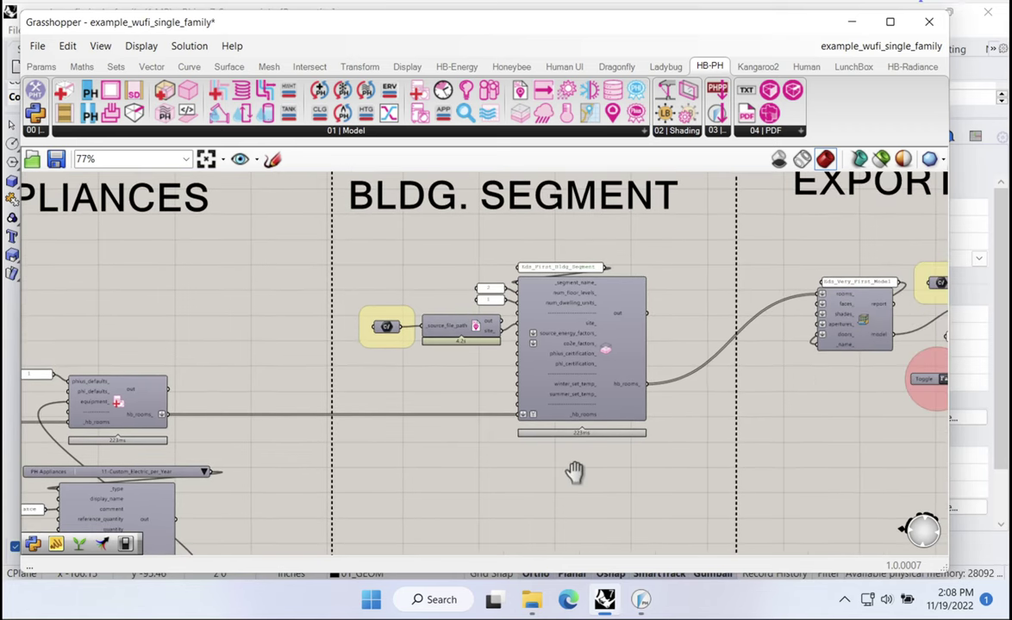
# Step: Switch to WUFI Passive and review the space conditioning target data in the Localization/Climate settings of Case 1
pyautogui.click(638, 602)
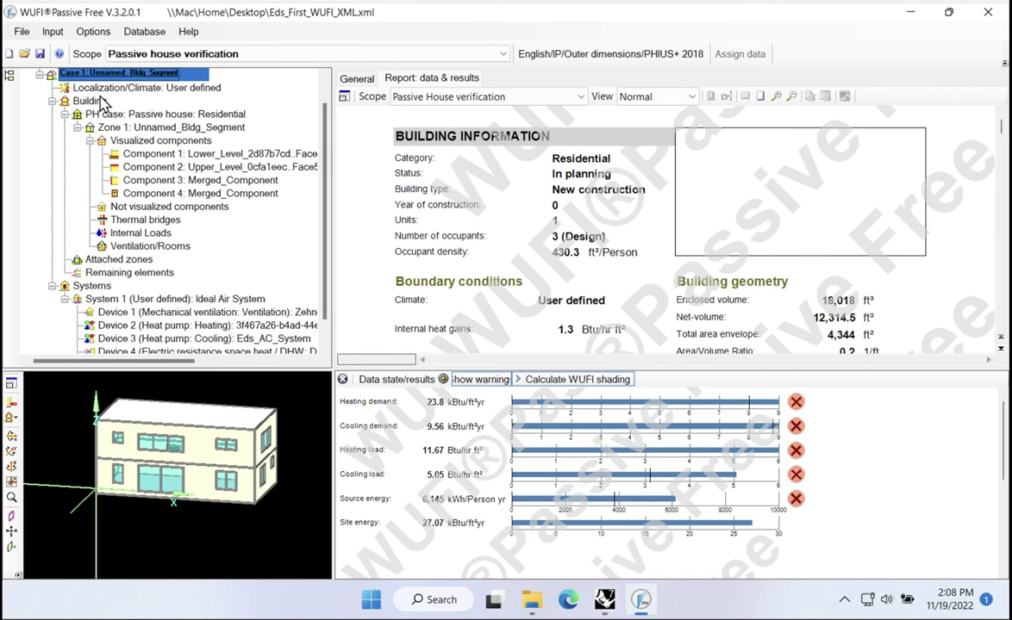
pyautogui.click(99, 90)
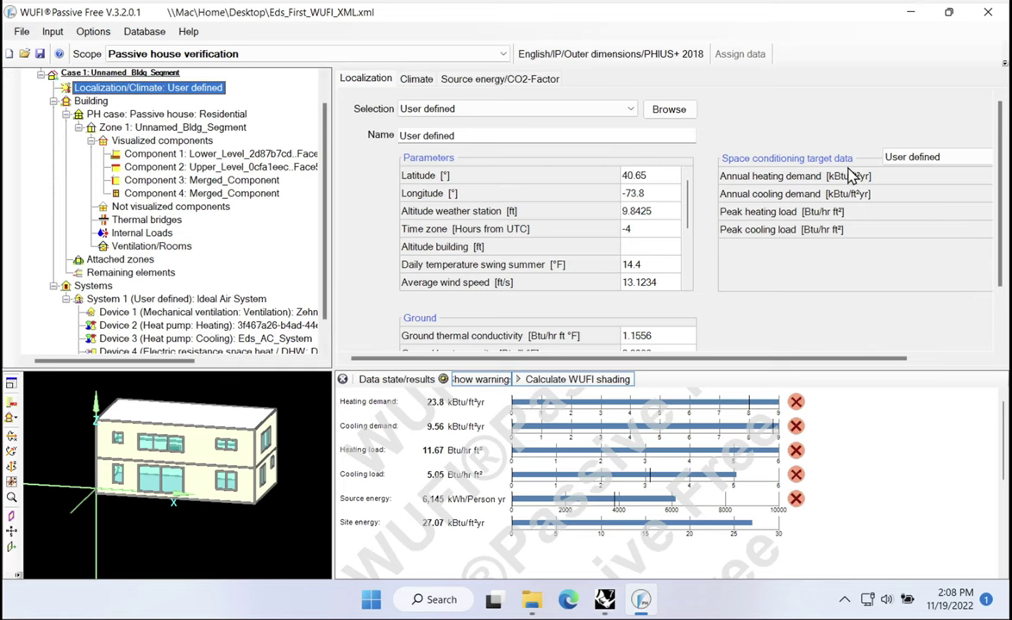
pyautogui.moveTo(840, 360); pyautogui.dragTo(903, 344)
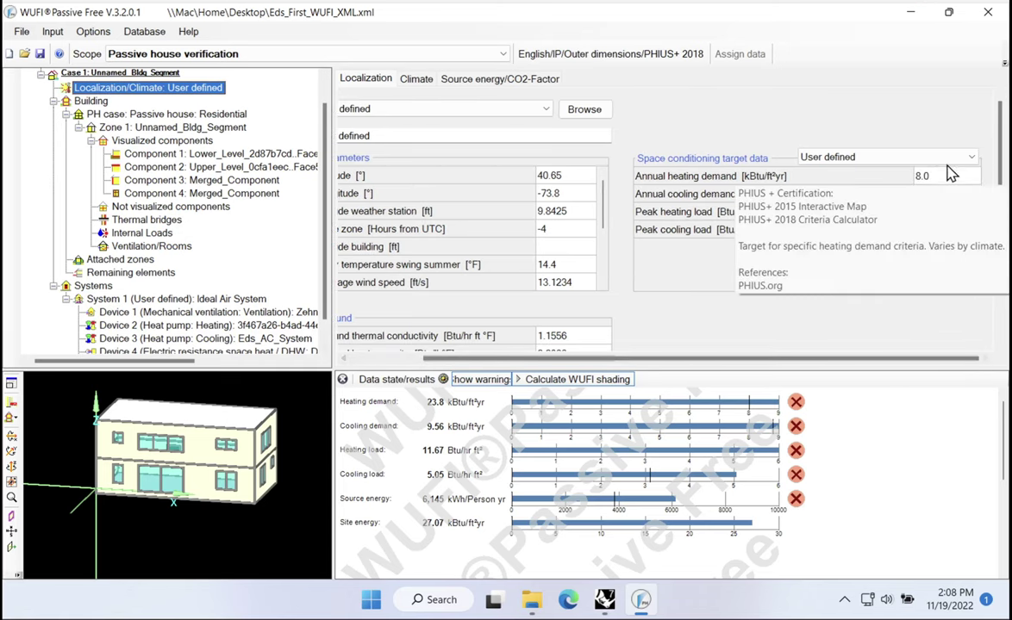
pyautogui.moveTo(954, 219)
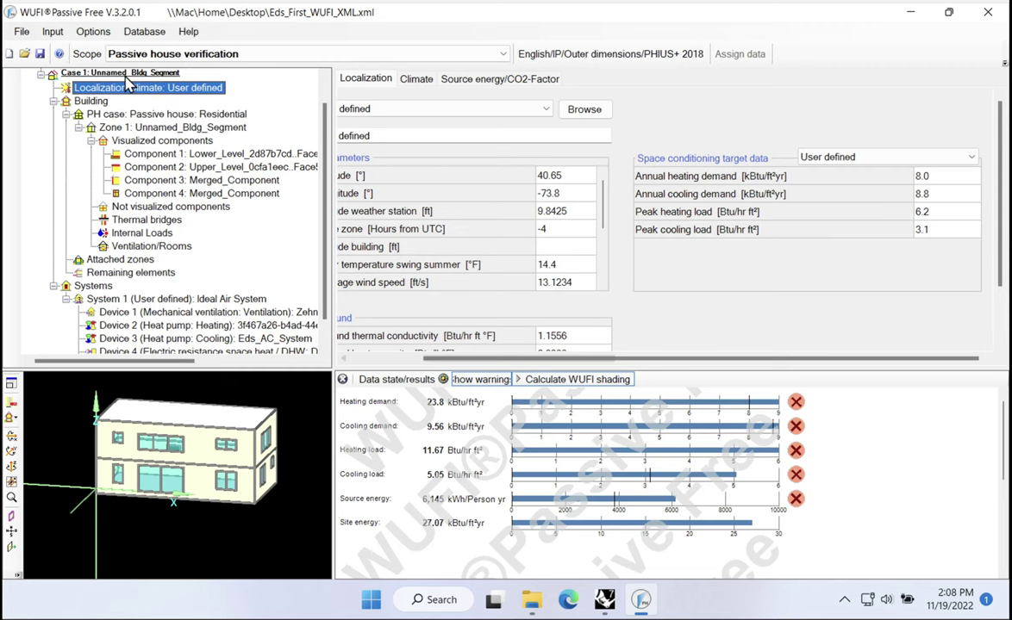
# Step: Switch back to Grasshopper and examine the phius_certification_ input of the building segment component
pyautogui.click(604, 600)
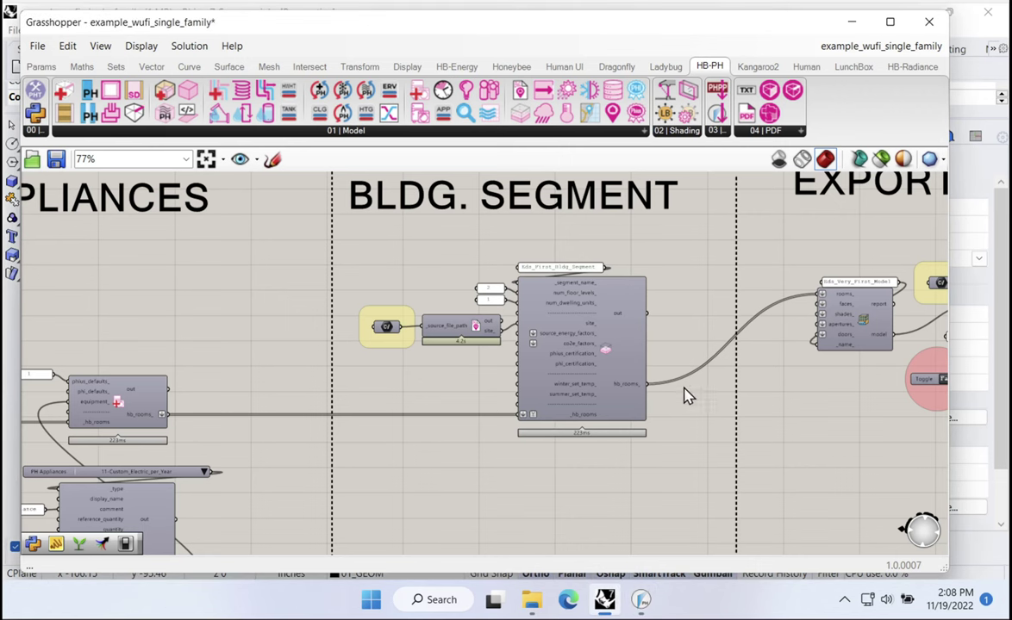
pyautogui.scroll(1, 546, 413)
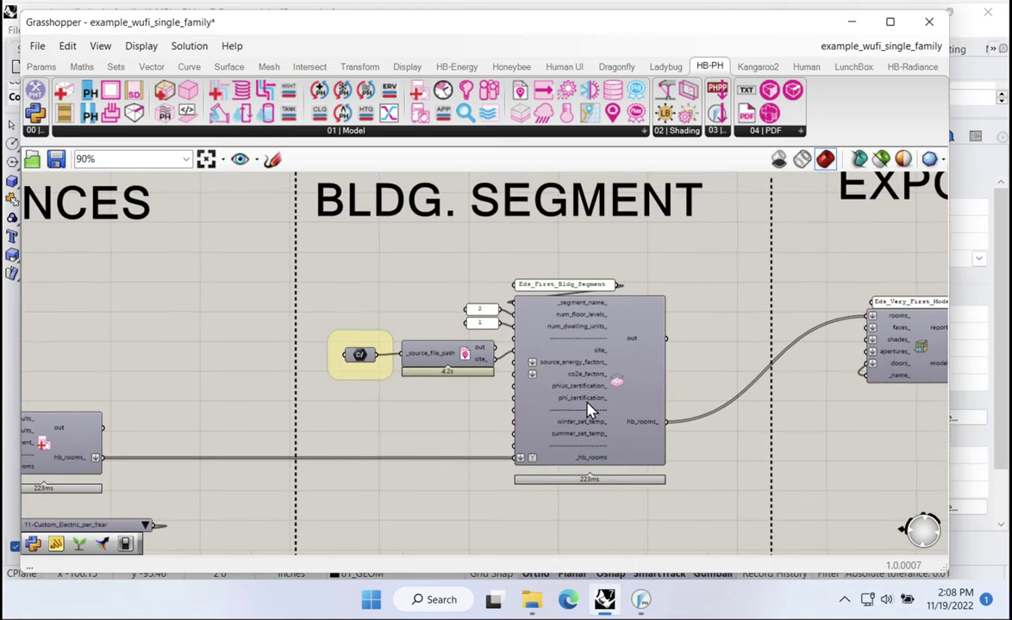
pyautogui.scroll(2, 579, 380)
pyautogui.moveTo(580, 388)
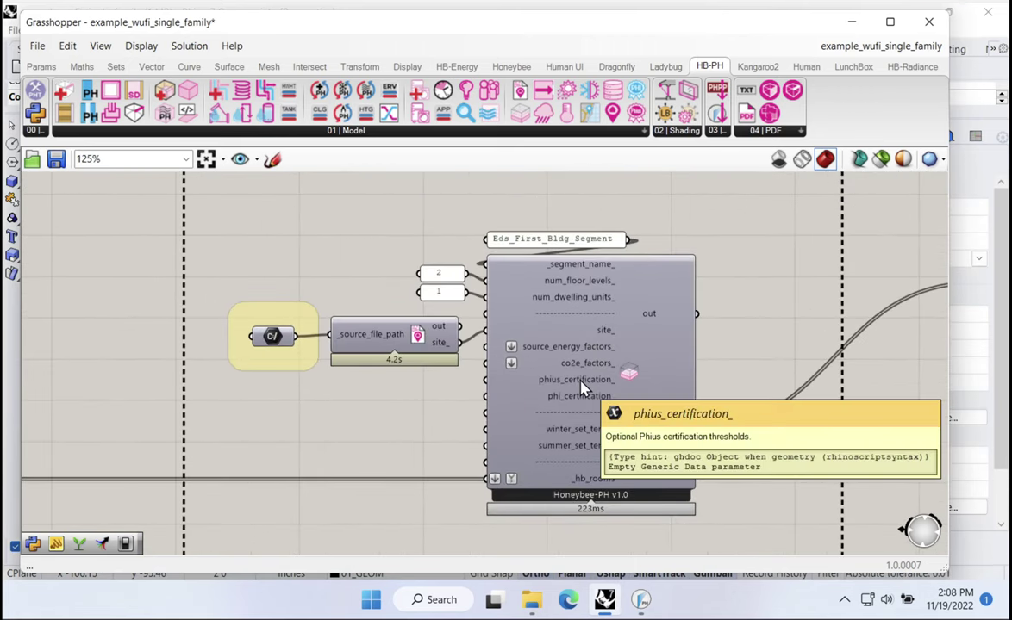
# Step: Place an HBPH Phius Certification component on the canvas below the building segment component
pyautogui.moveTo(580, 388); pyautogui.dragTo(565, 304)
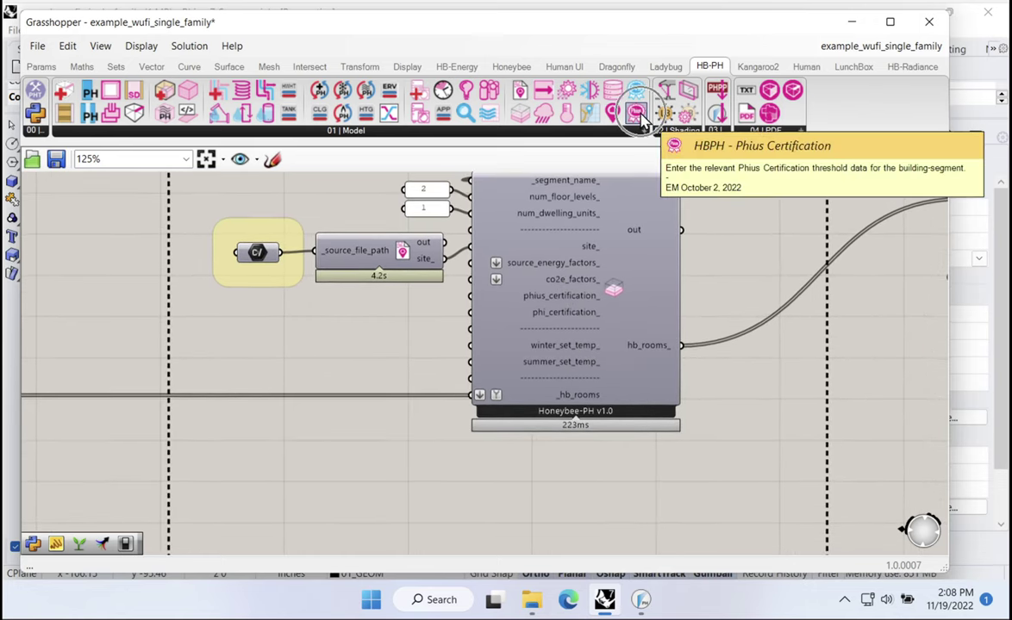
pyautogui.moveTo(636, 115); pyautogui.dragTo(524, 466)
pyautogui.moveTo(574, 405); pyautogui.dragTo(528, 423)
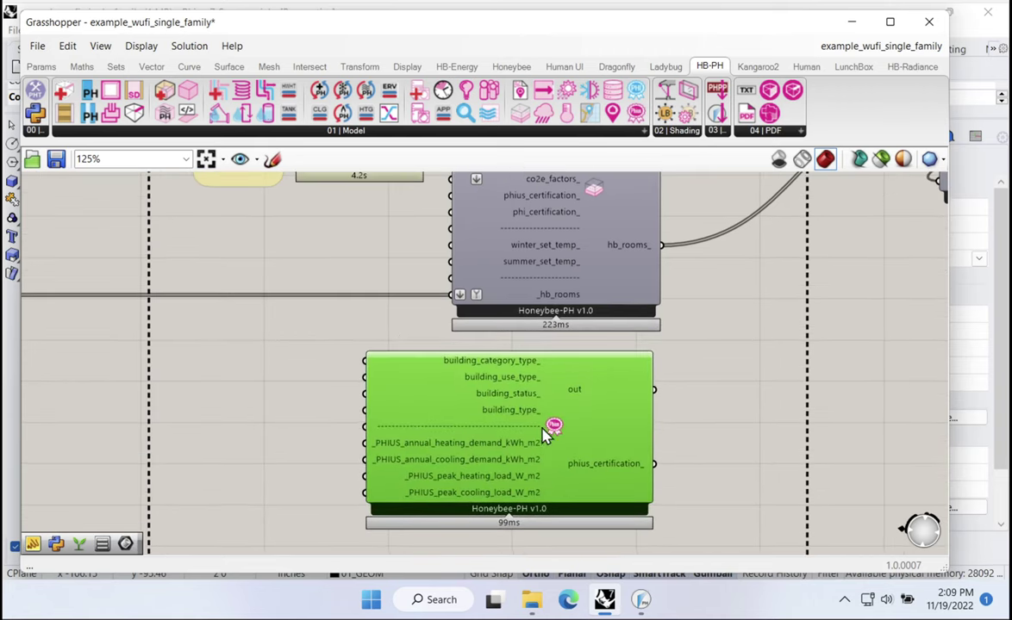
# Step: Connect the Phius Certification component's phius_certification_ output to the building segment's phius_certification_ input and shift the new component slightly down
pyautogui.scroll(3, 520, 480)
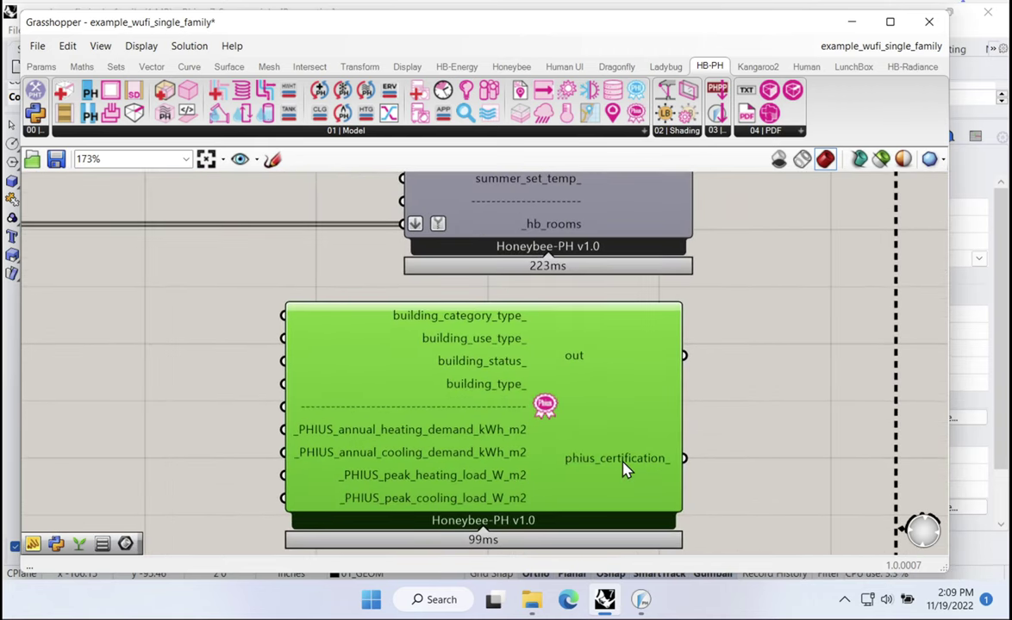
pyautogui.scroll(-2, 626, 470)
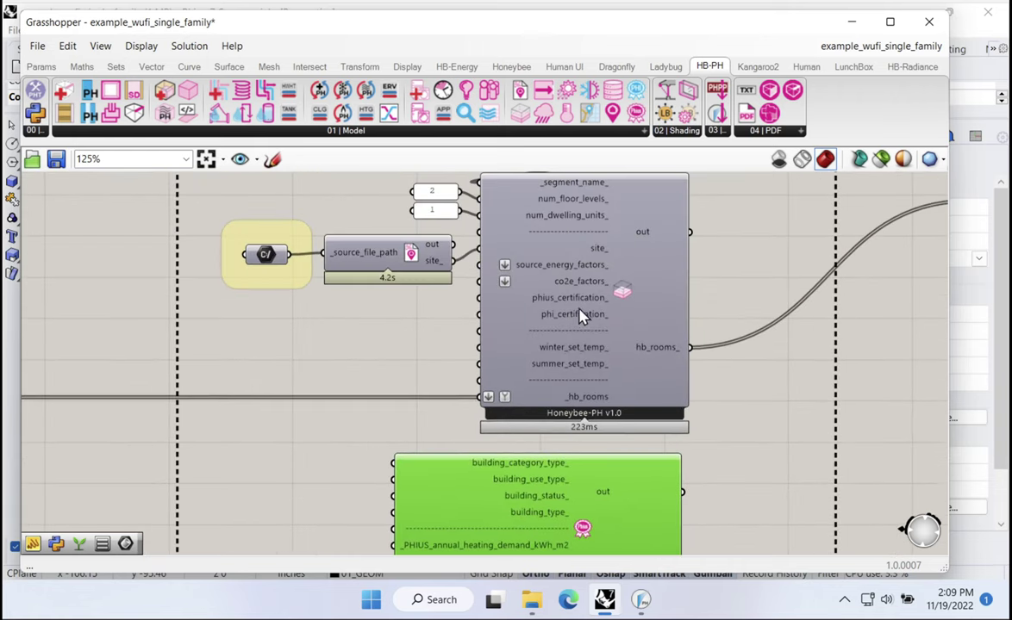
pyautogui.scroll(2, 580, 313)
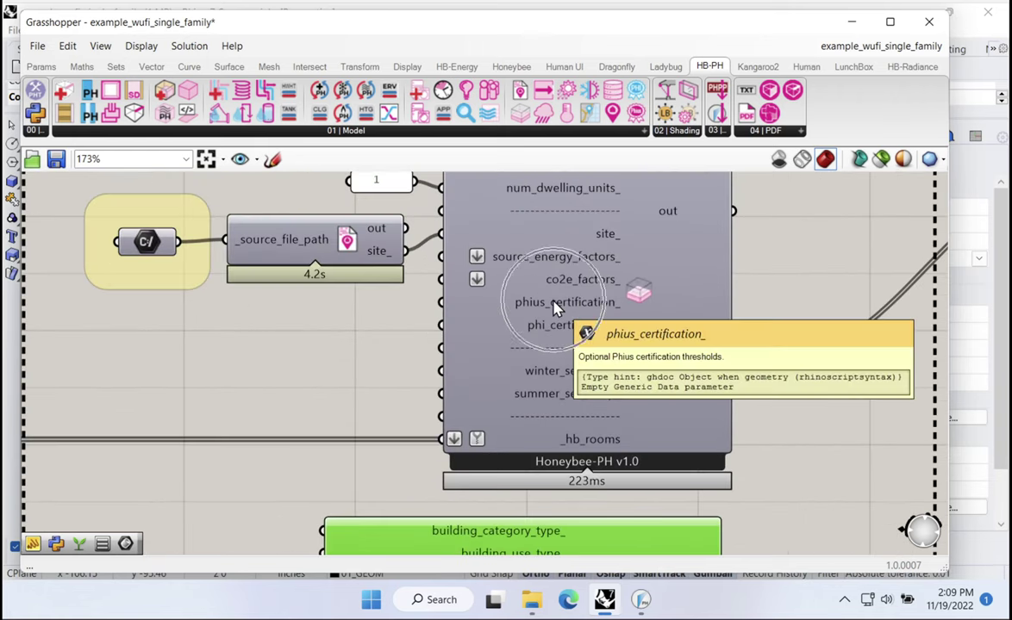
pyautogui.scroll(-2, 553, 309)
pyautogui.moveTo(656, 498); pyautogui.dragTo(454, 231)
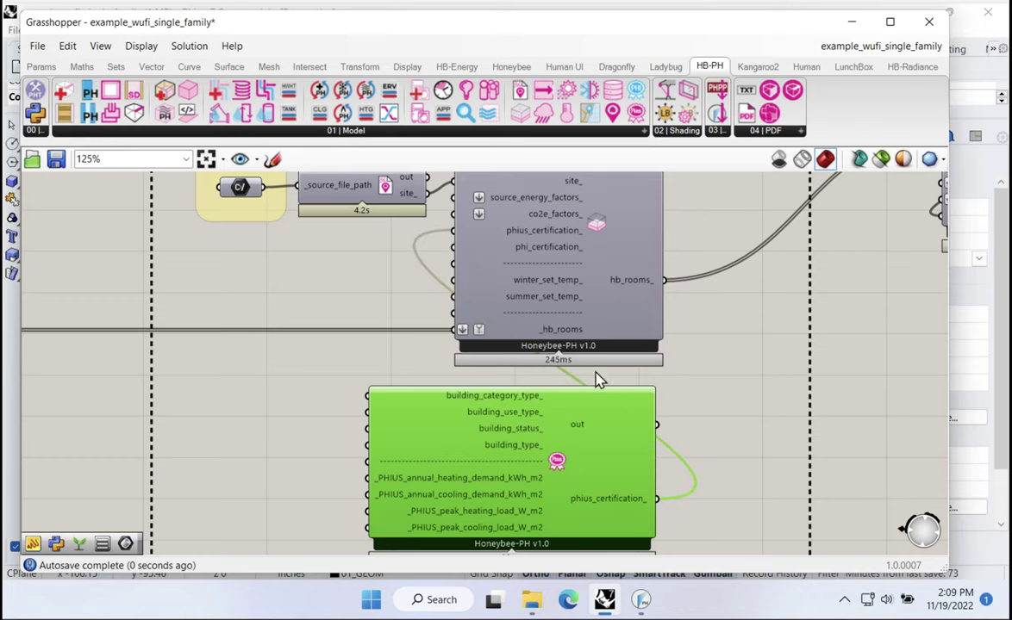
pyautogui.moveTo(525, 486)
pyautogui.mouseDown()
pyautogui.moveTo(507, 504)
pyautogui.moveTo(506, 495)
pyautogui.mouseUp()
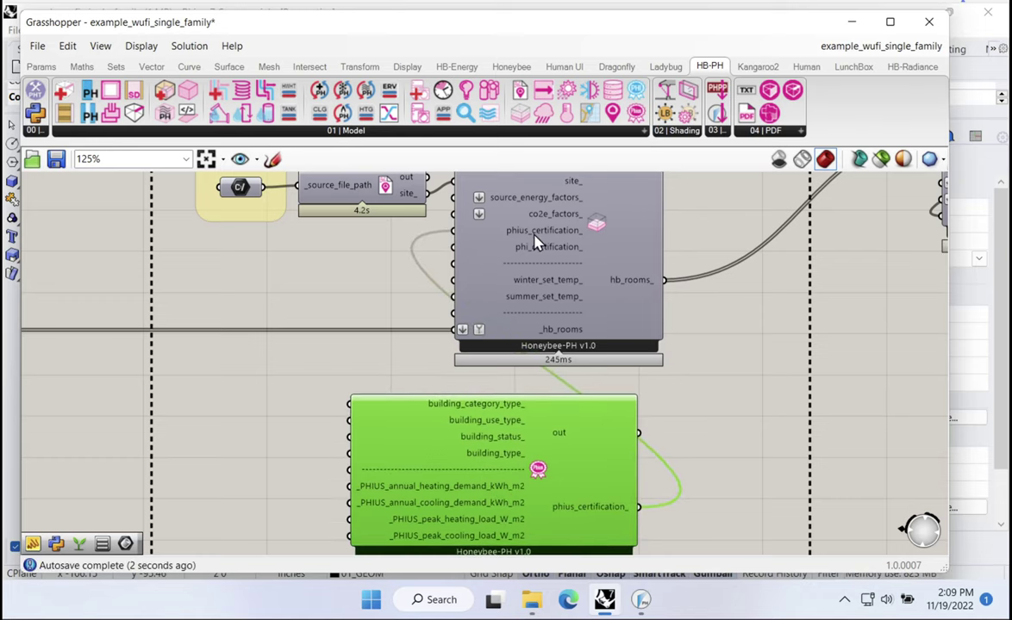
# Step: Attach a panel to the Phius Certification component's out output and enlarge it to examine the default threshold values
pyautogui.moveTo(717, 490); pyautogui.dragTo(690, 337)
pyautogui.doubleClick(662, 336)
pyautogui.write('panel')
pyautogui.press('Return')
pyautogui.moveTo(569, 323); pyautogui.dragTo(619, 323)
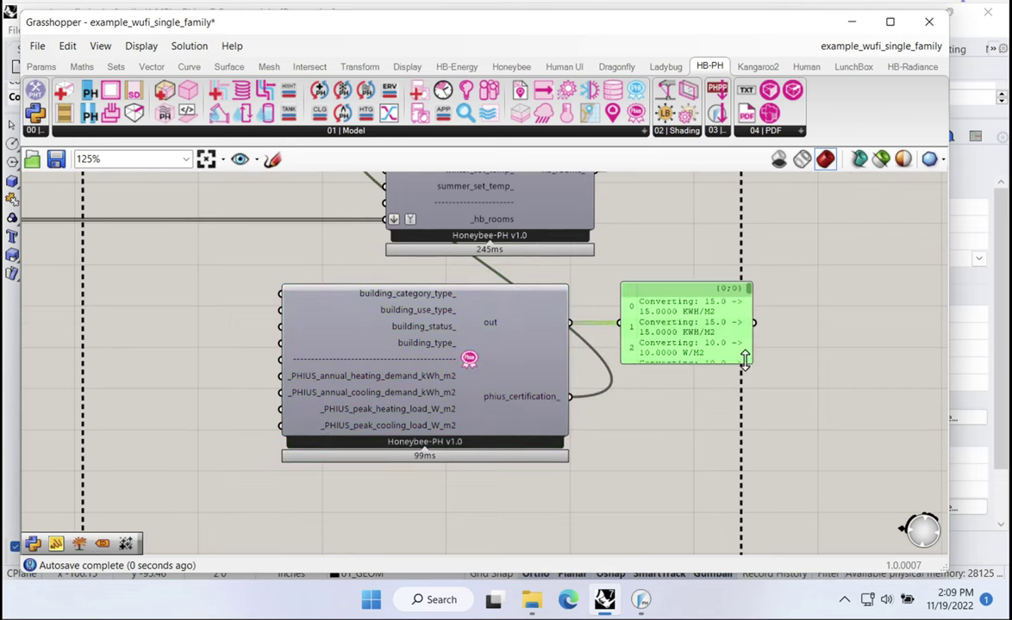
pyautogui.moveTo(748, 365); pyautogui.dragTo(953, 468)
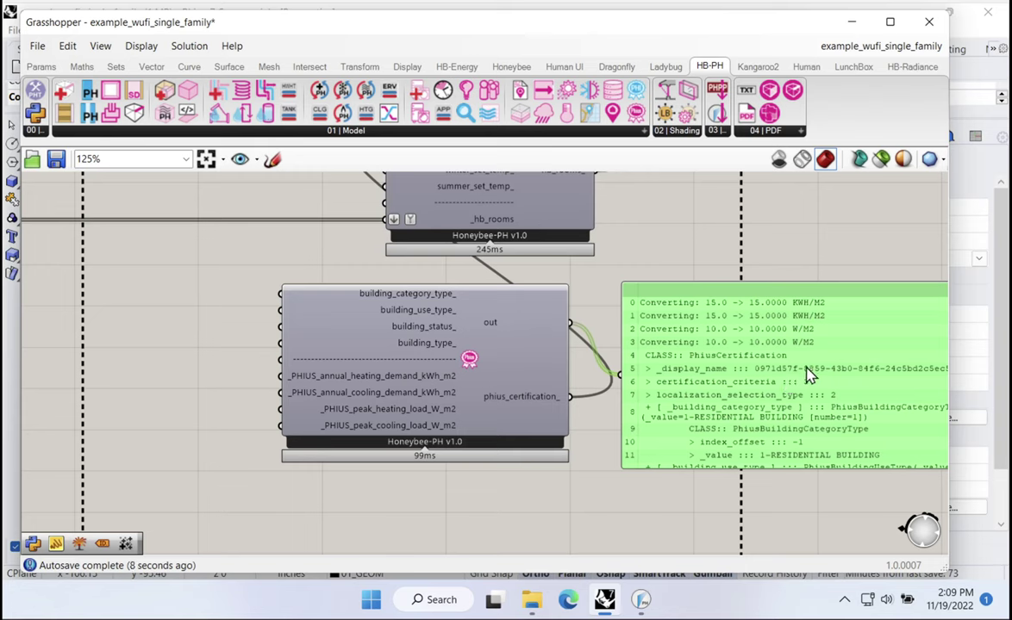
pyautogui.moveTo(810, 373); pyautogui.dragTo(814, 382)
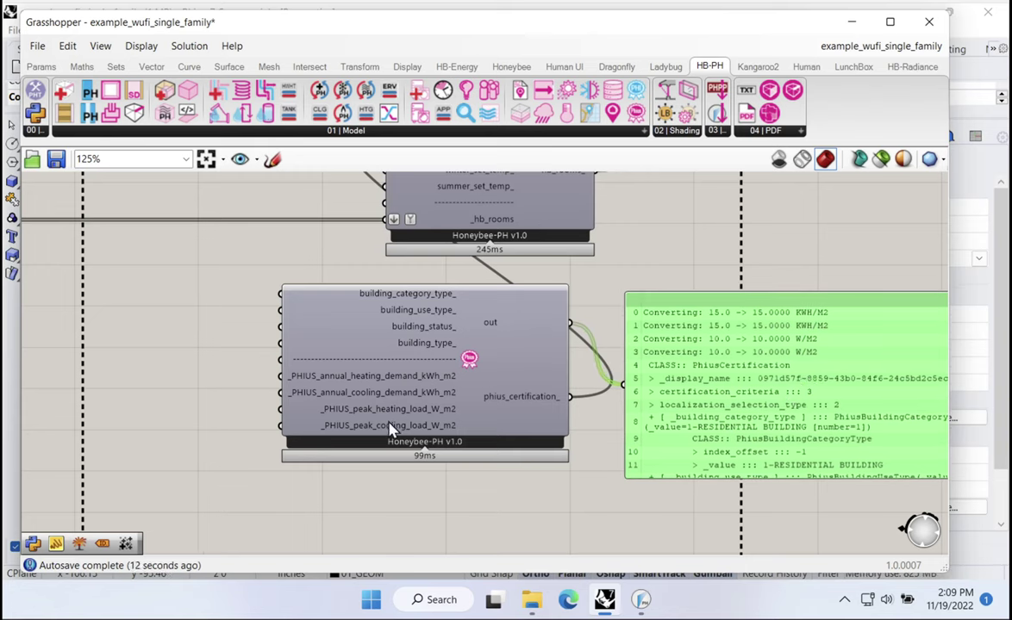
pyautogui.moveTo(724, 384)
pyautogui.mouseDown()
pyautogui.moveTo(734, 384)
pyautogui.moveTo(722, 366)
pyautogui.mouseUp()
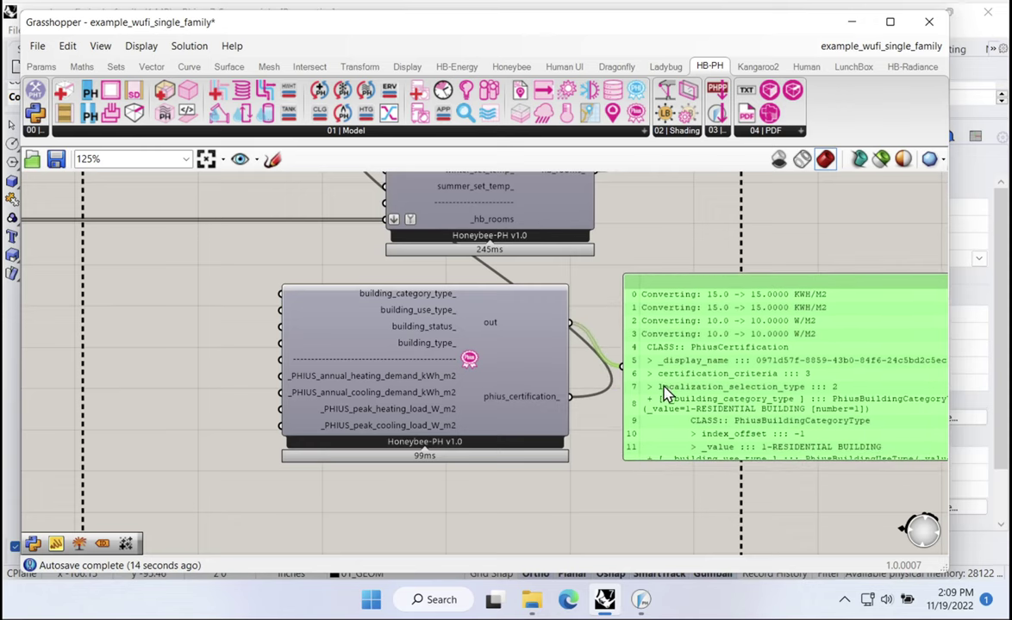
# Step: Review the space conditioning criteria and their Imperial units in the Phius 2021 calculator in the browser, and return to the Phius Certification component in Grasshopper
pyautogui.click(414, 372)
pyautogui.scroll(3, 427, 367)
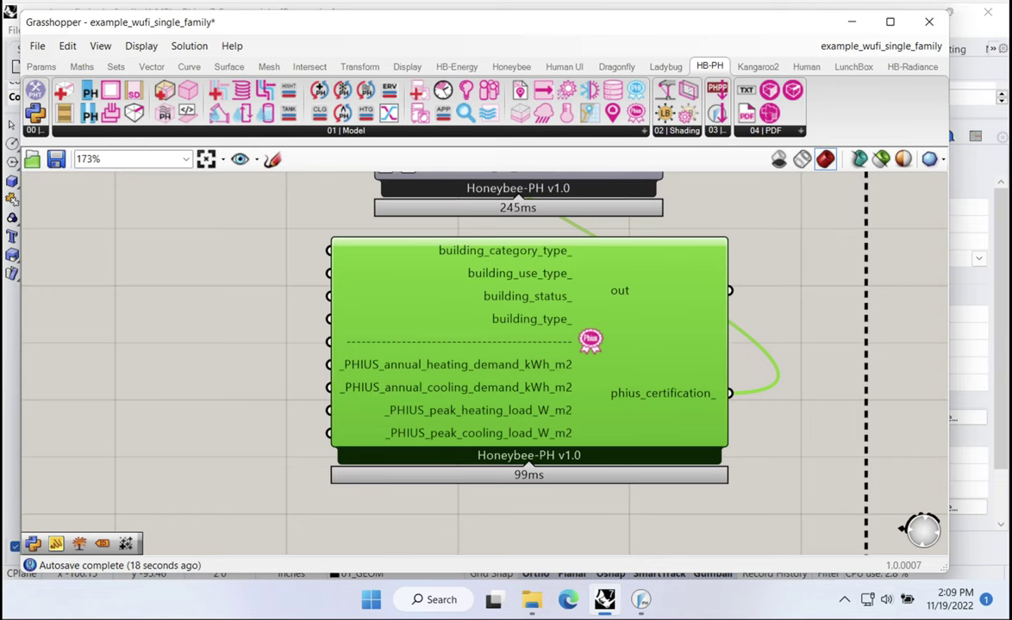
pyautogui.hotkey('alt', 'Tab')
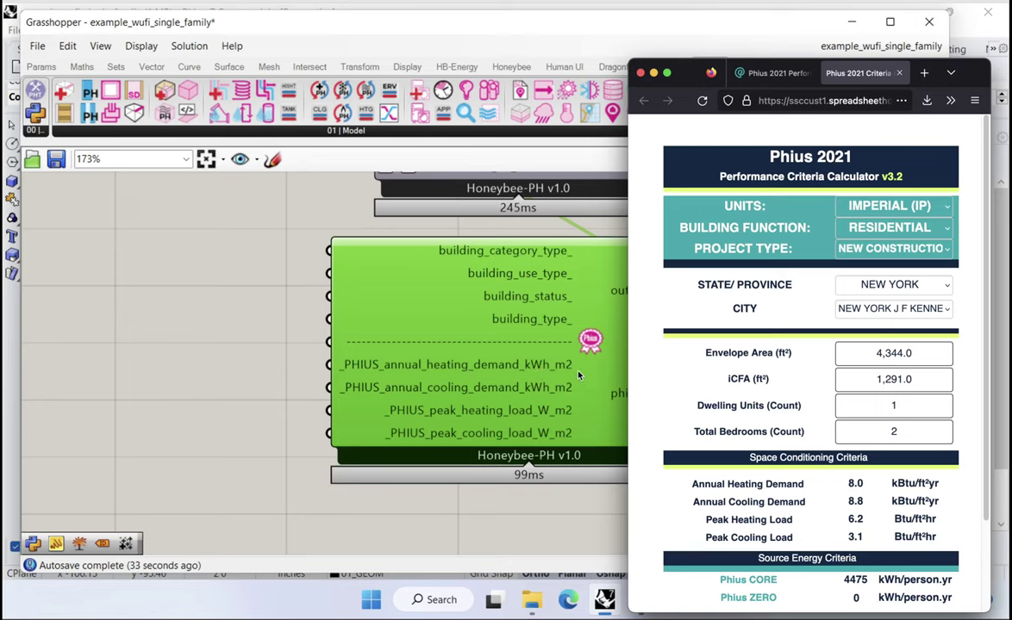
pyautogui.moveTo(888, 483); pyautogui.dragTo(942, 481)
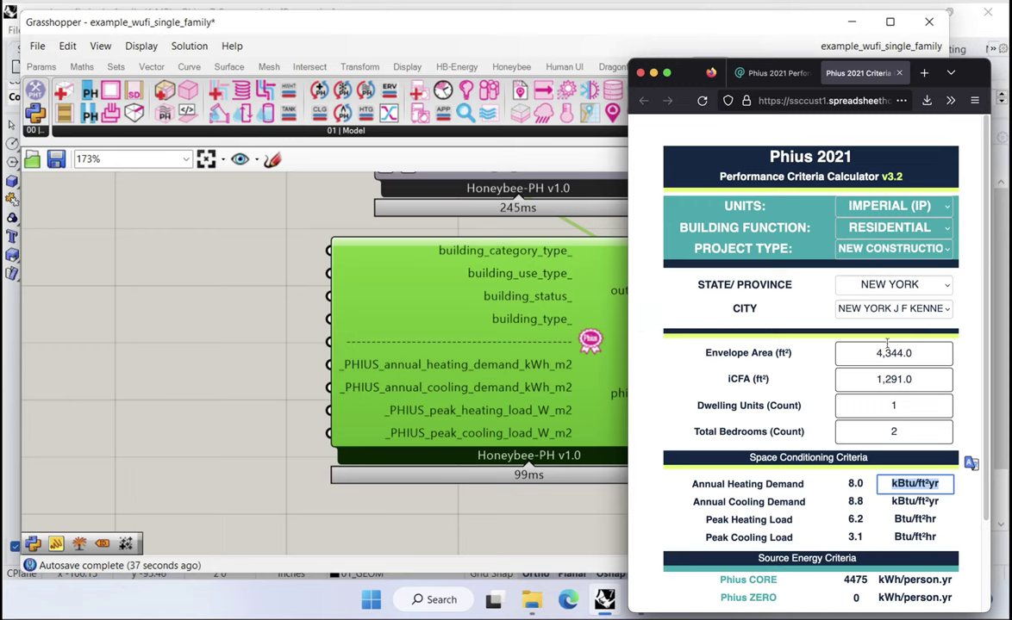
pyautogui.click(945, 211)
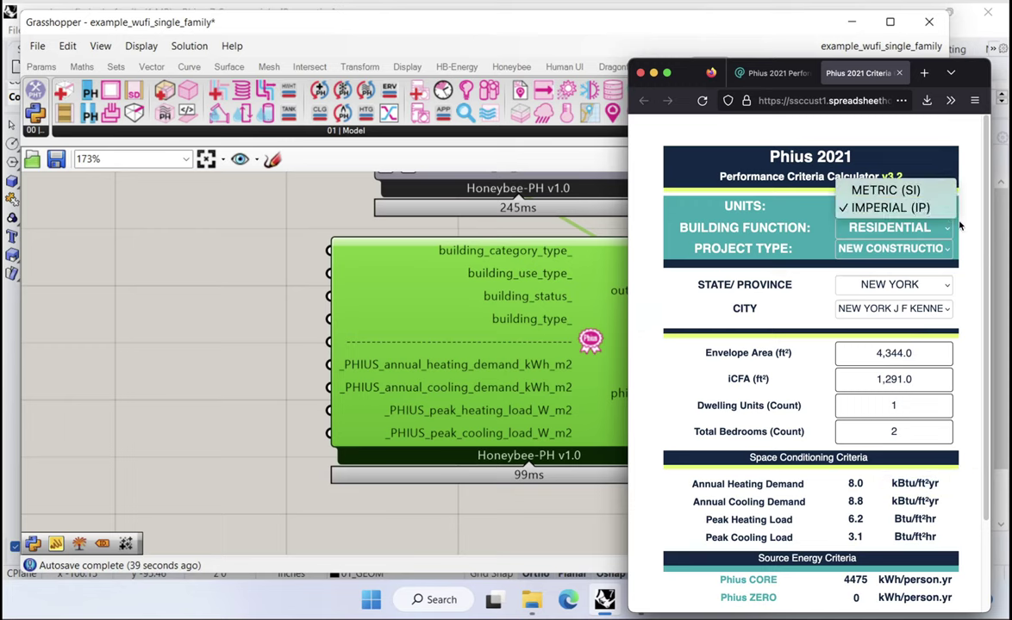
pyautogui.click(938, 209)
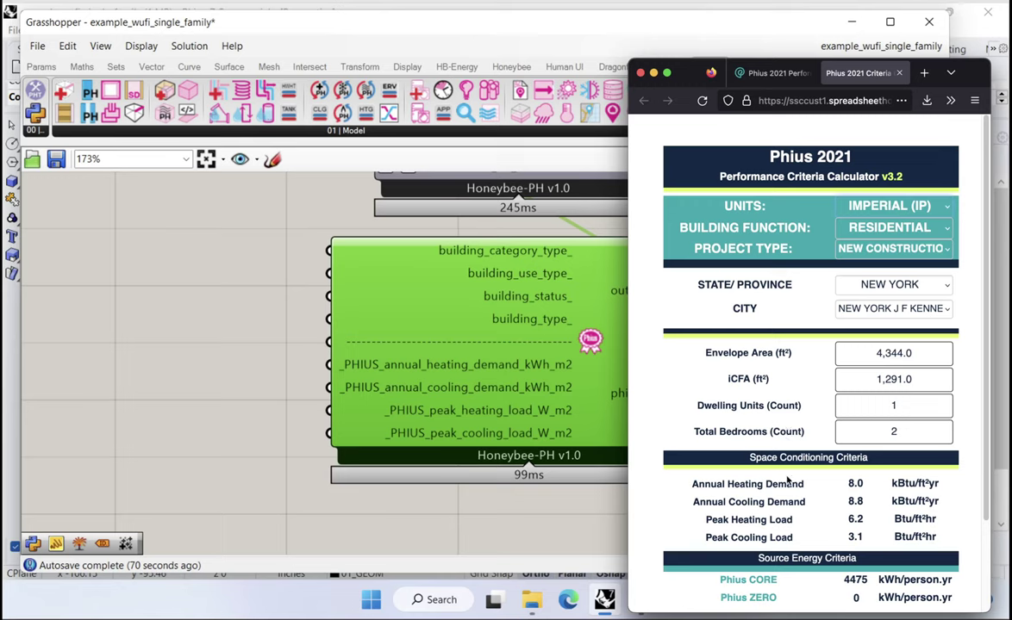
pyautogui.moveTo(844, 483); pyautogui.dragTo(922, 485)
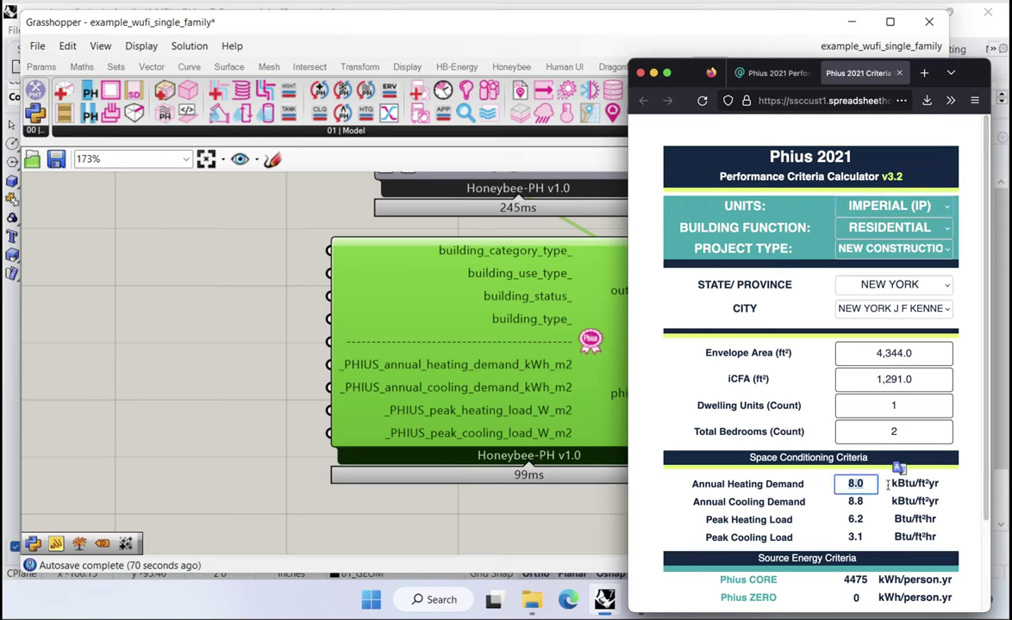
pyautogui.click(887, 486)
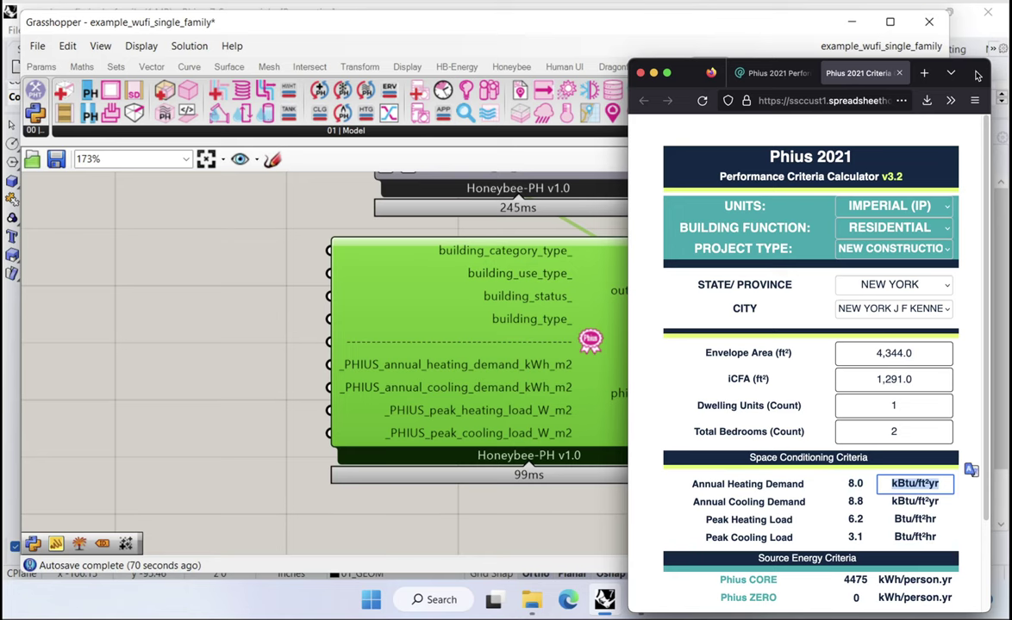
pyautogui.moveTo(977, 76); pyautogui.dragTo(1010, 75)
pyautogui.click(275, 311)
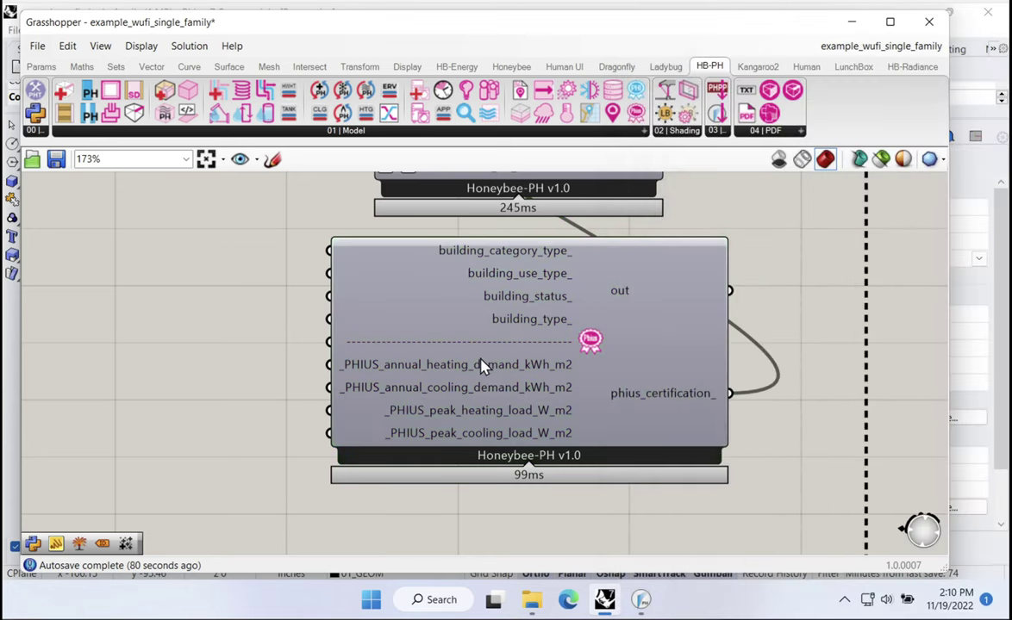
# Step: Add a panel reading 8.0 kBtu/ft2, connect it to the PHIUS annual heating demand input, and align it beside that input
pyautogui.doubleClick(171, 382)
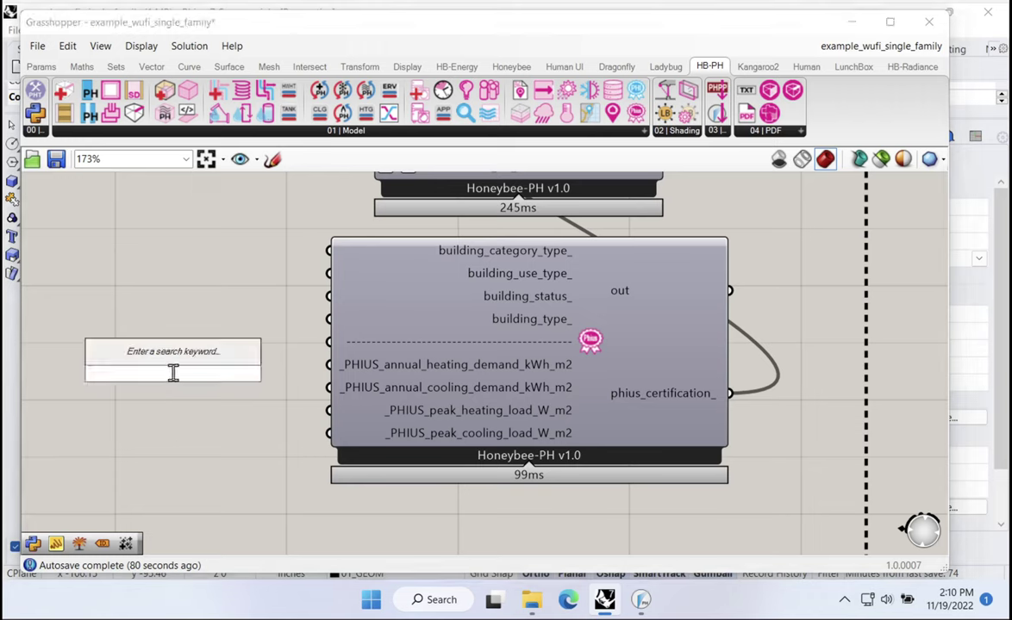
pyautogui.write('"8')
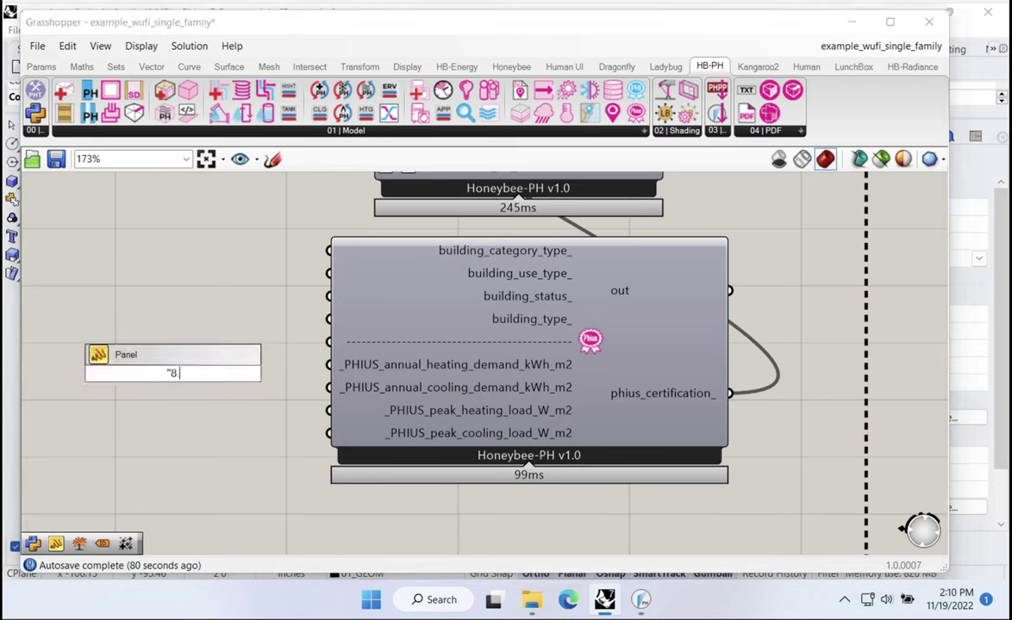
pyautogui.write('.0 kBtu')
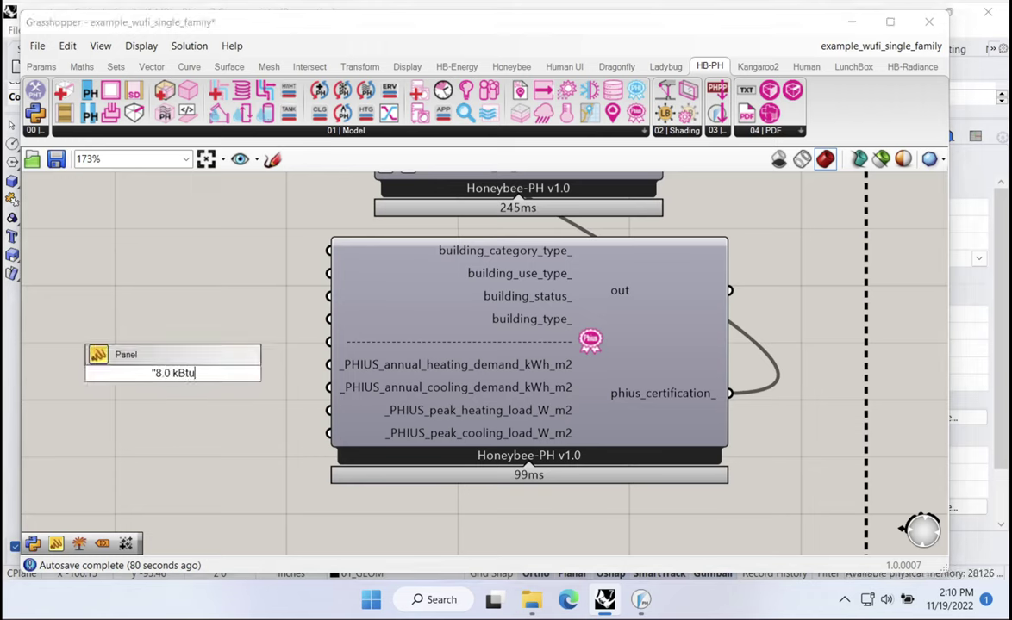
pyautogui.write('/ft2-')
pyautogui.press('Return')
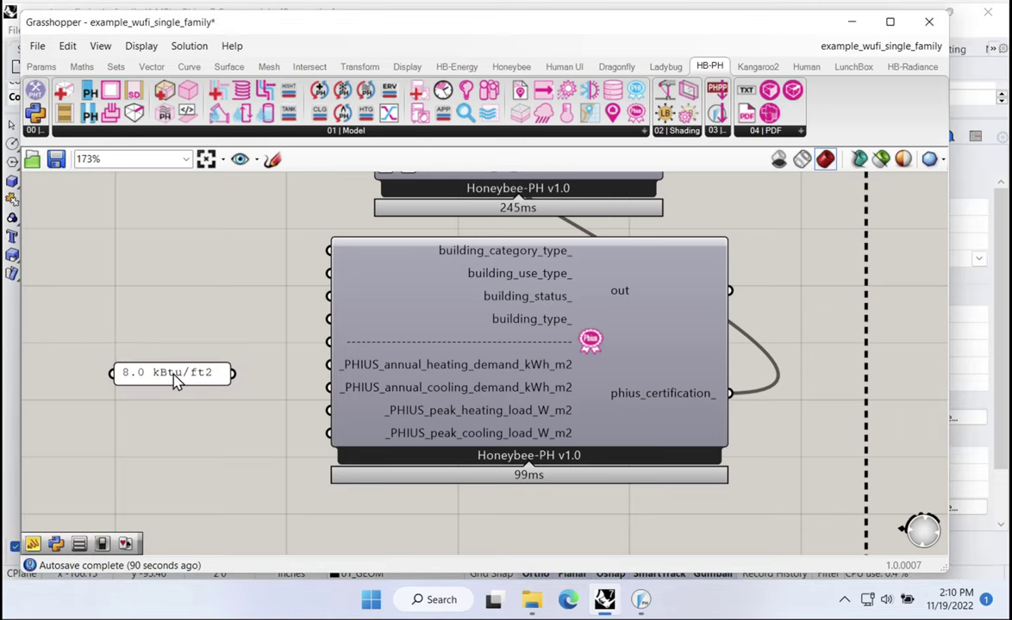
pyautogui.moveTo(231, 374); pyautogui.dragTo(328, 364)
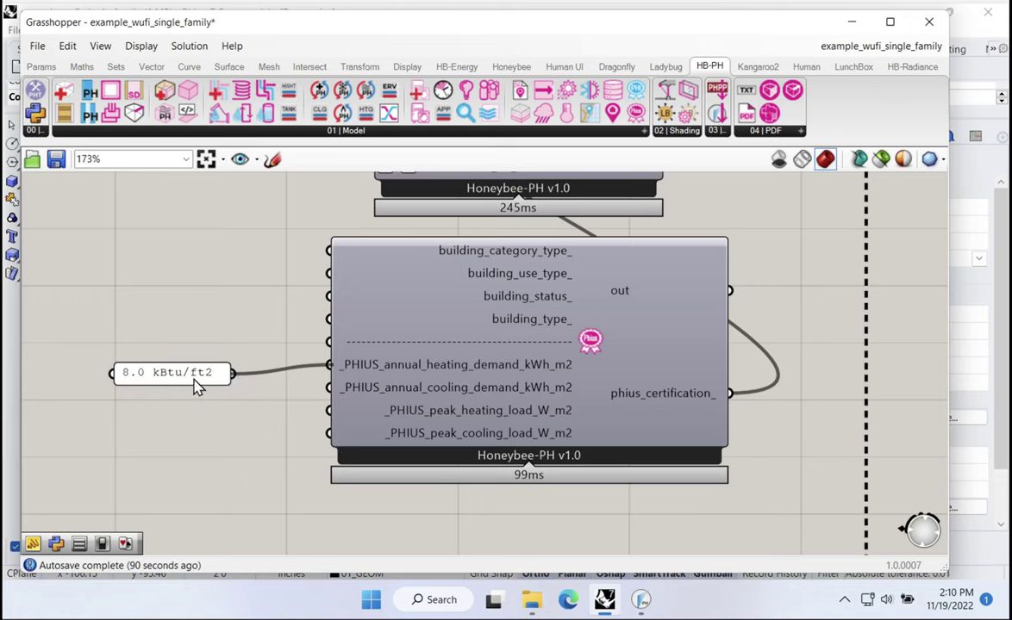
pyautogui.moveTo(197, 386); pyautogui.dragTo(248, 384)
# Step: Add a panel to the Phius Certification component's out output and enlarge it to check the unit conversion of the heating demand
pyautogui.moveTo(520, 457); pyautogui.dragTo(412, 448)
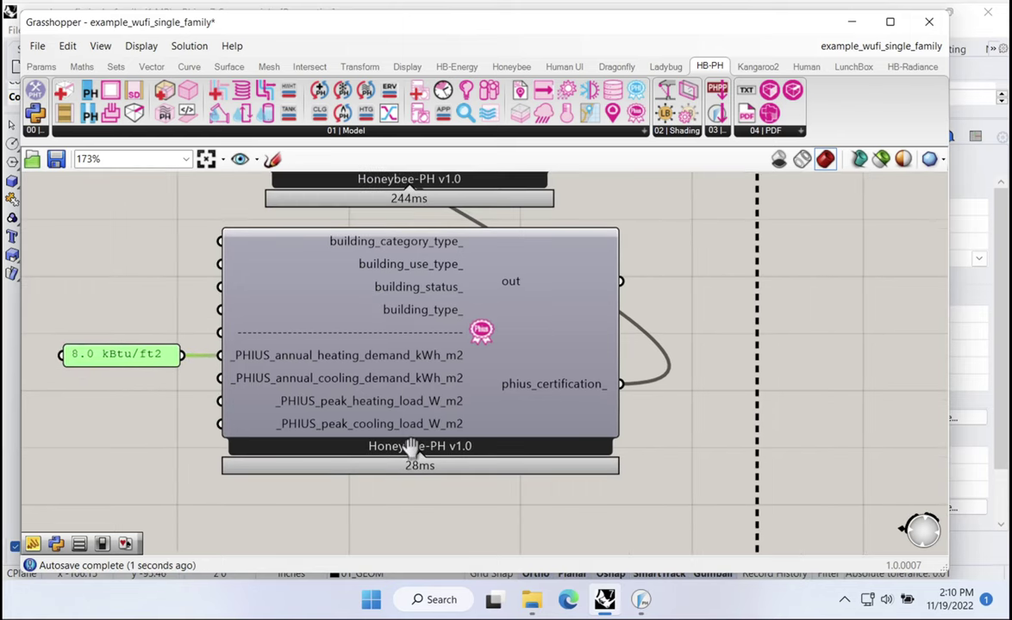
pyautogui.doubleClick(718, 289)
pyautogui.write('panel')
pyautogui.press('Return')
pyautogui.moveTo(628, 277); pyautogui.dragTo(561, 289)
pyautogui.moveTo(649, 316); pyautogui.dragTo(915, 445)
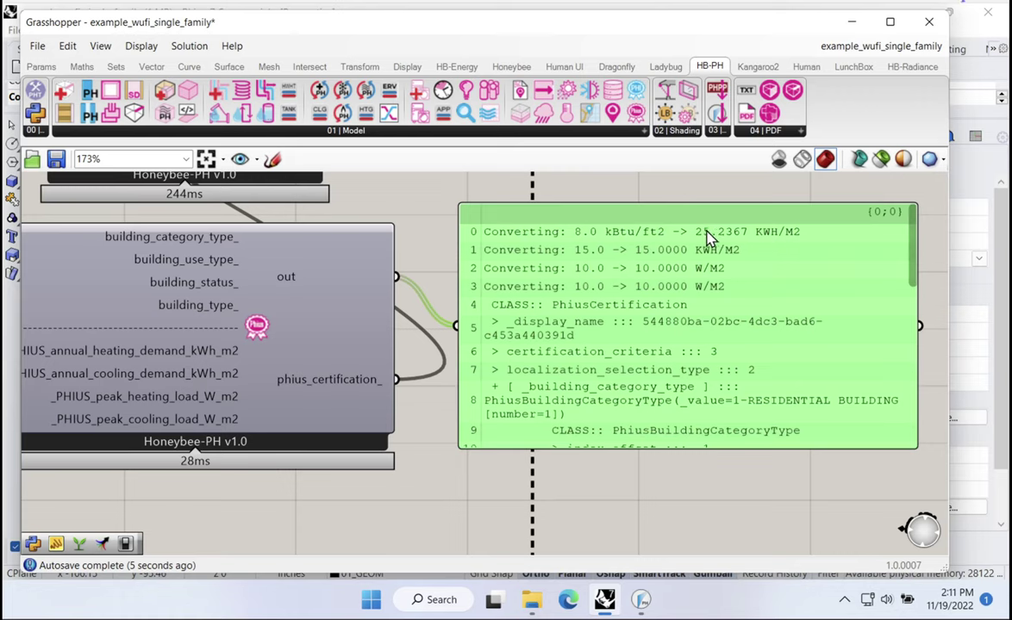
pyautogui.click(778, 238)
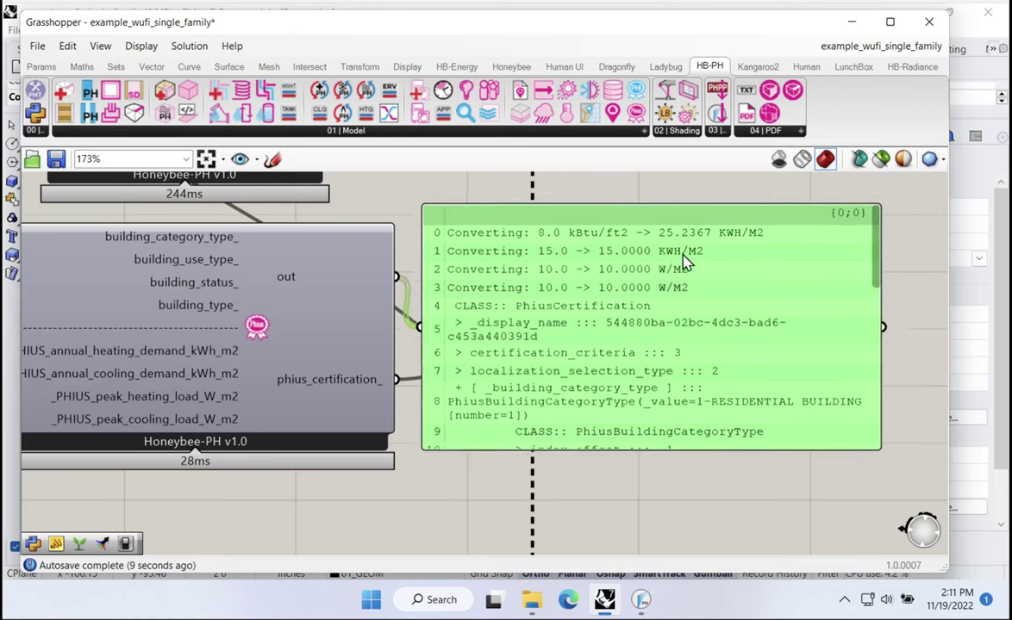
# Step: Widen the 8.0 kBtu/ft2 panel, place a copy directly below it, and set the copy to 8.8 kBtu/ft2
pyautogui.moveTo(226, 343); pyautogui.dragTo(532, 342)
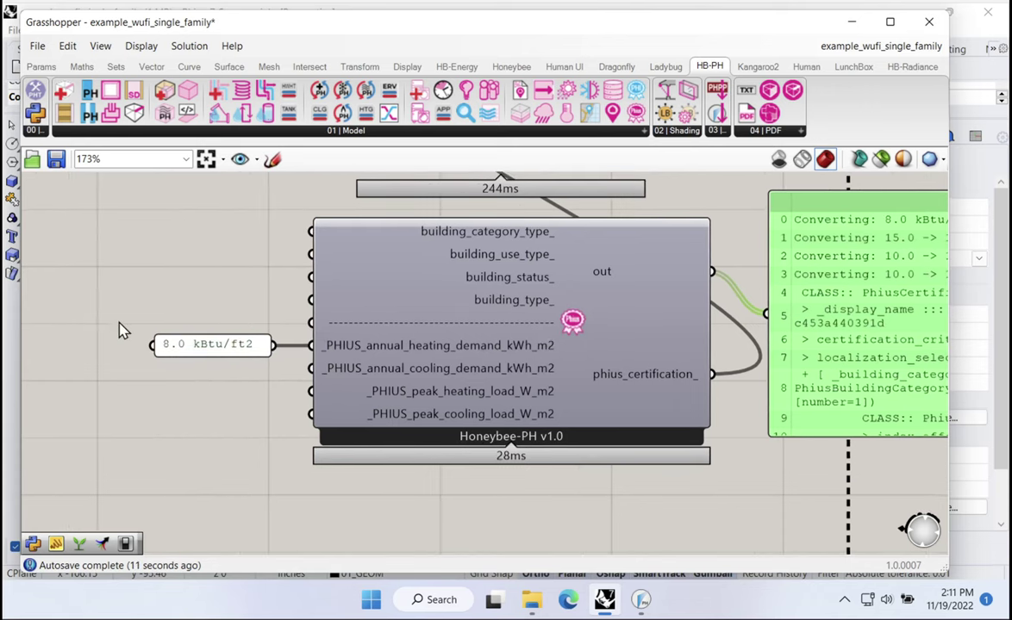
pyautogui.moveTo(105, 289); pyautogui.dragTo(269, 372)
pyautogui.scroll(2, 121, 362)
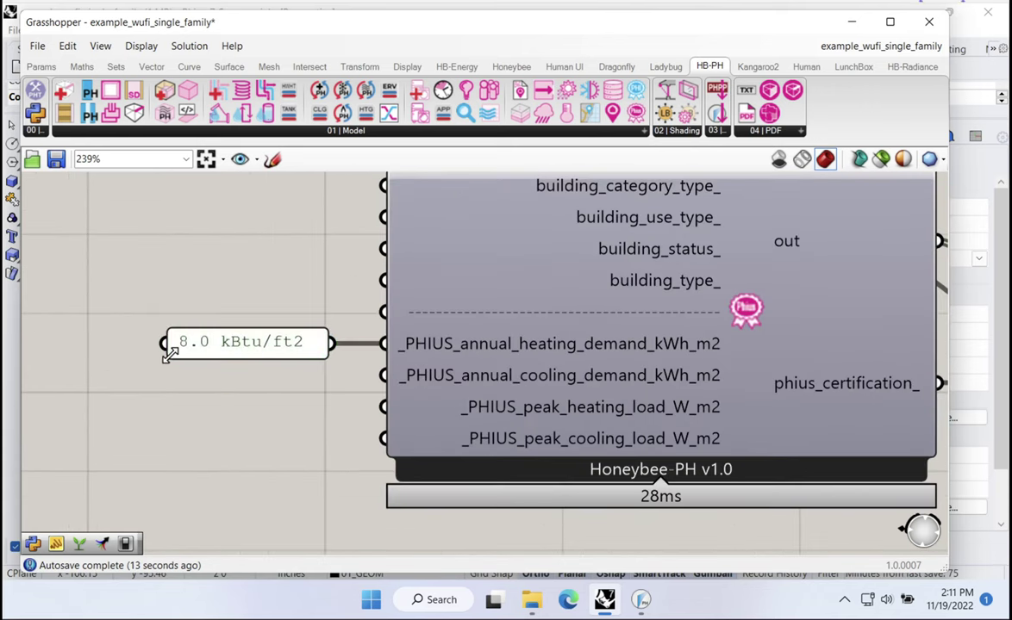
pyautogui.moveTo(165, 349); pyautogui.dragTo(218, 373)
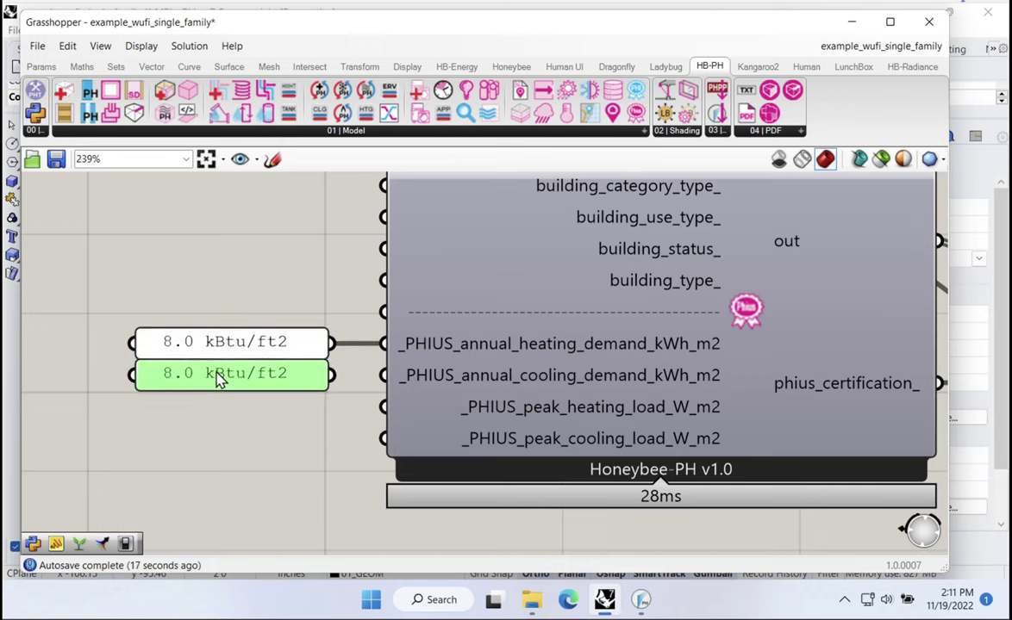
pyautogui.doubleClick(200, 377)
pyautogui.click(114, 311)
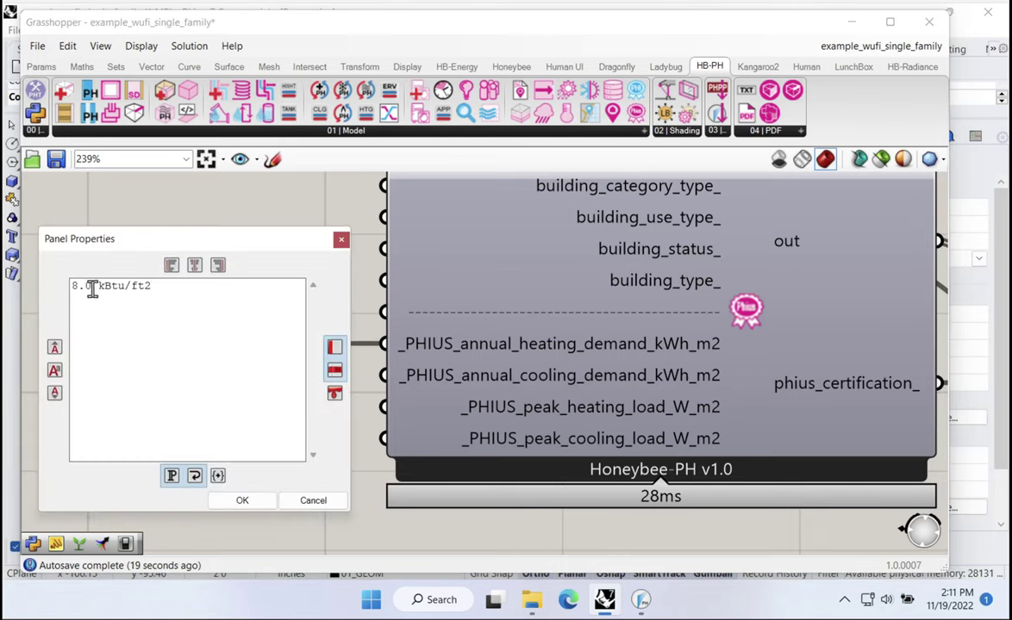
pyautogui.doubleClick(90, 286)
pyautogui.write('8.8')
pyautogui.click(227, 500)
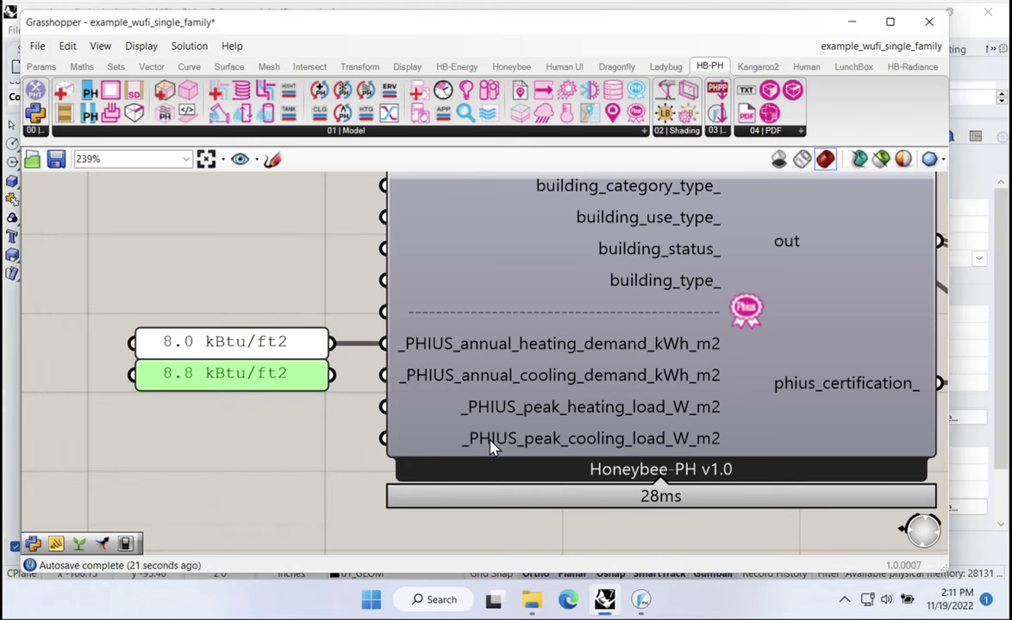
# Step: Switch to the Phius 2021 calculator in the browser to check the annual cooling demand target, and return to Grasshopper
pyautogui.hotkey('alt', 'Tab')
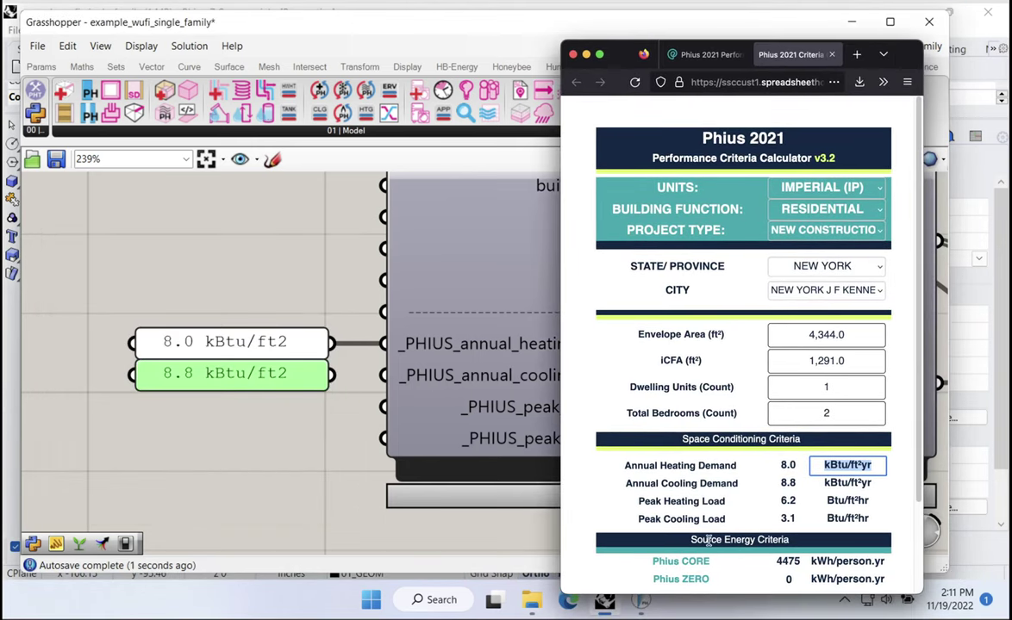
pyautogui.click(786, 484)
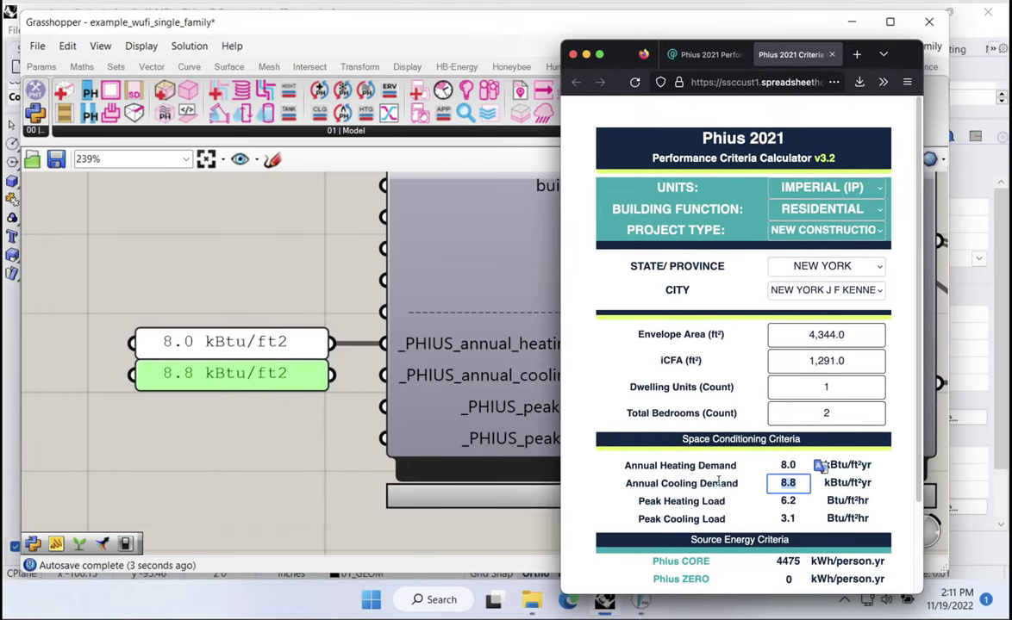
pyautogui.moveTo(810, 54); pyautogui.dragTo(916, 54)
pyautogui.click(336, 395)
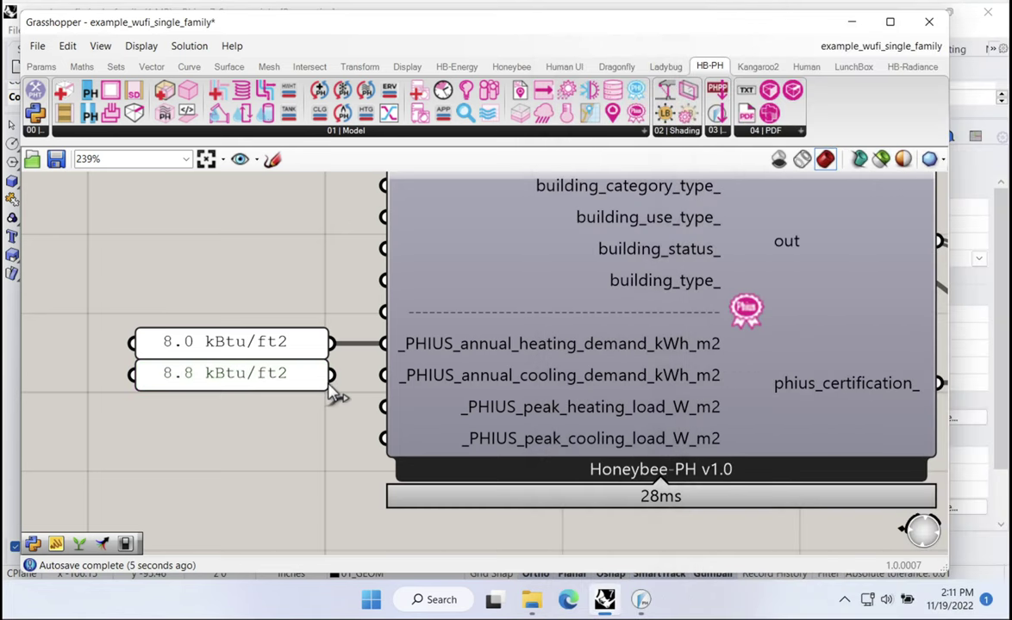
# Step: Connect the 8.8 kBtu/ft2 panel to the PHIUS annual cooling demand input and check its unit conversion in the output panel
pyautogui.moveTo(331, 374); pyautogui.dragTo(383, 375)
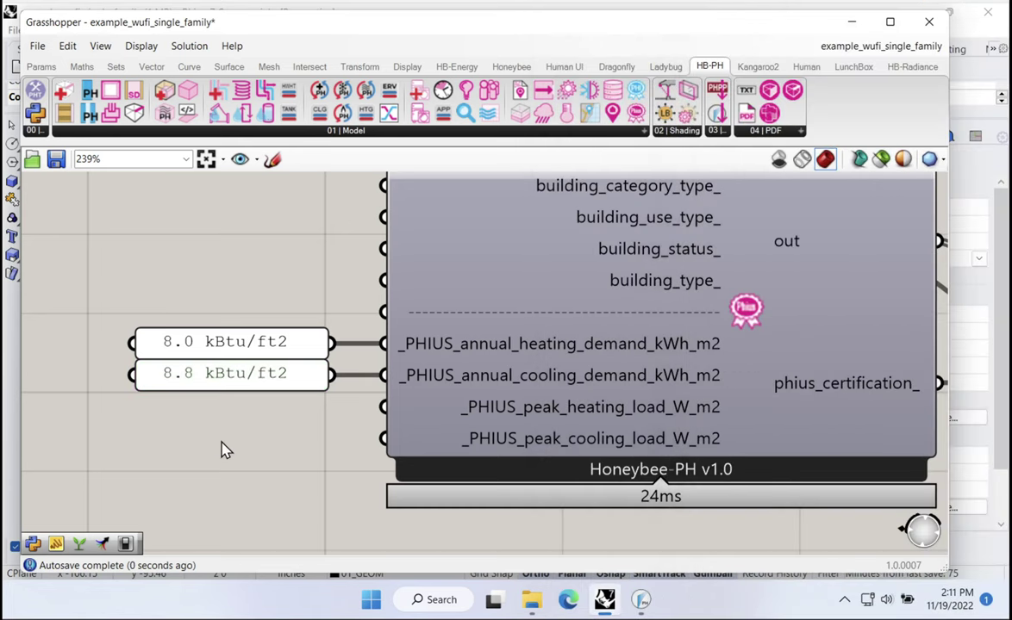
pyautogui.scroll(-2, 222, 449)
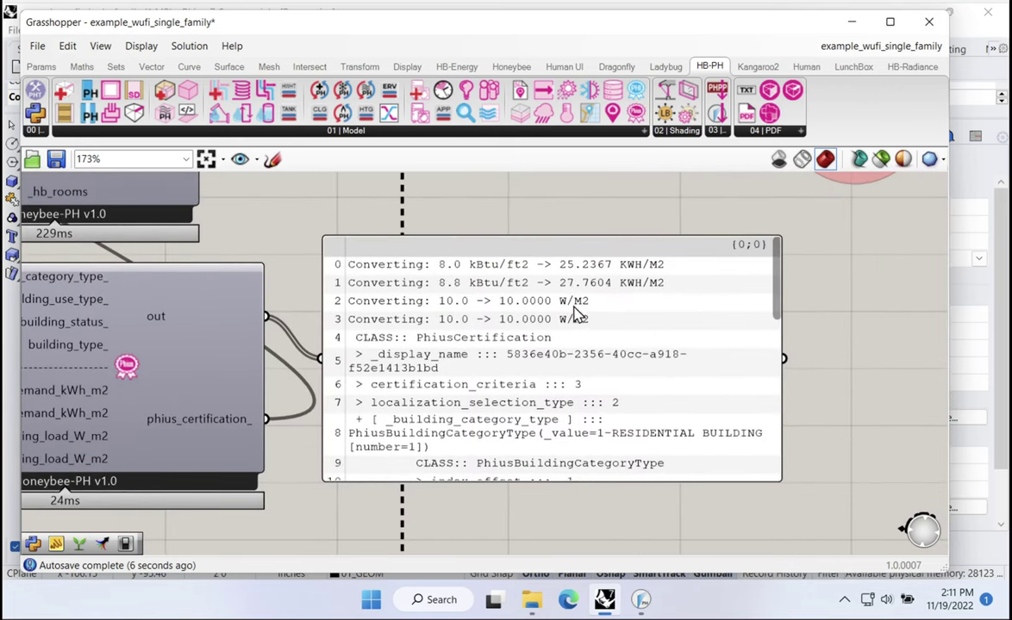
pyautogui.moveTo(208, 415); pyautogui.dragTo(668, 342)
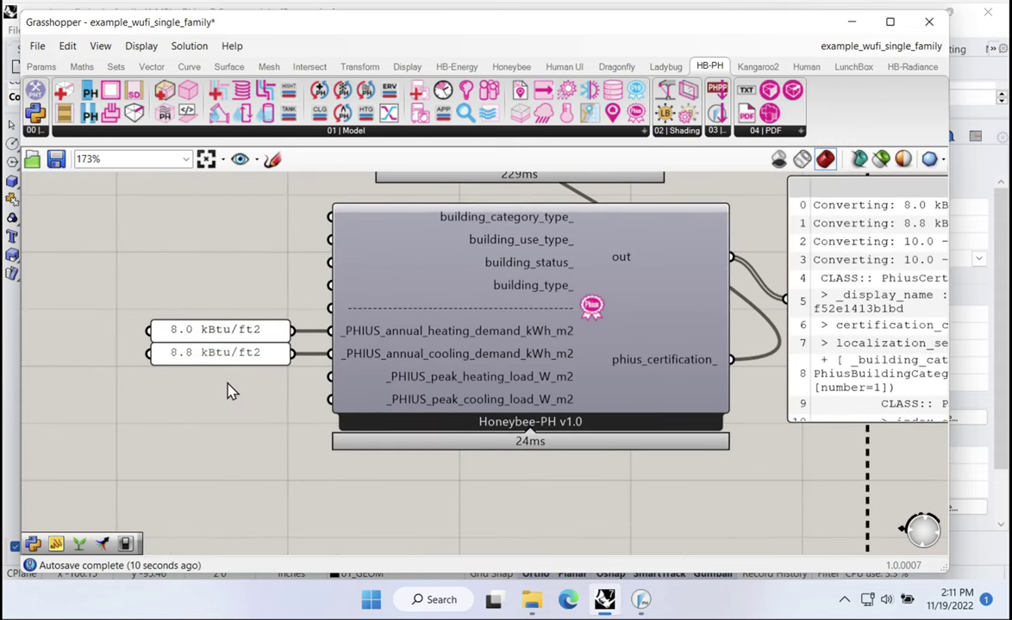
# Step: Look up the peak heating load in the Phius 2021 calculator, then connect an aligned 6.2 Btu/h-ft2 panel to the PHIUS peak heating load input
pyautogui.hotkey('alt', 'Tab')
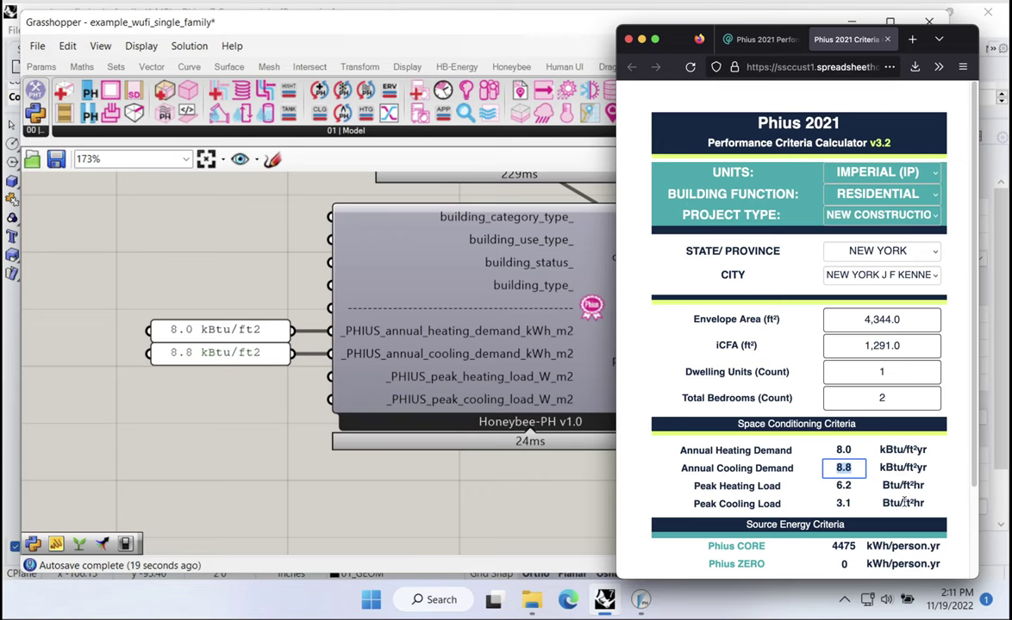
pyautogui.moveTo(888, 39); pyautogui.dragTo(986, 28)
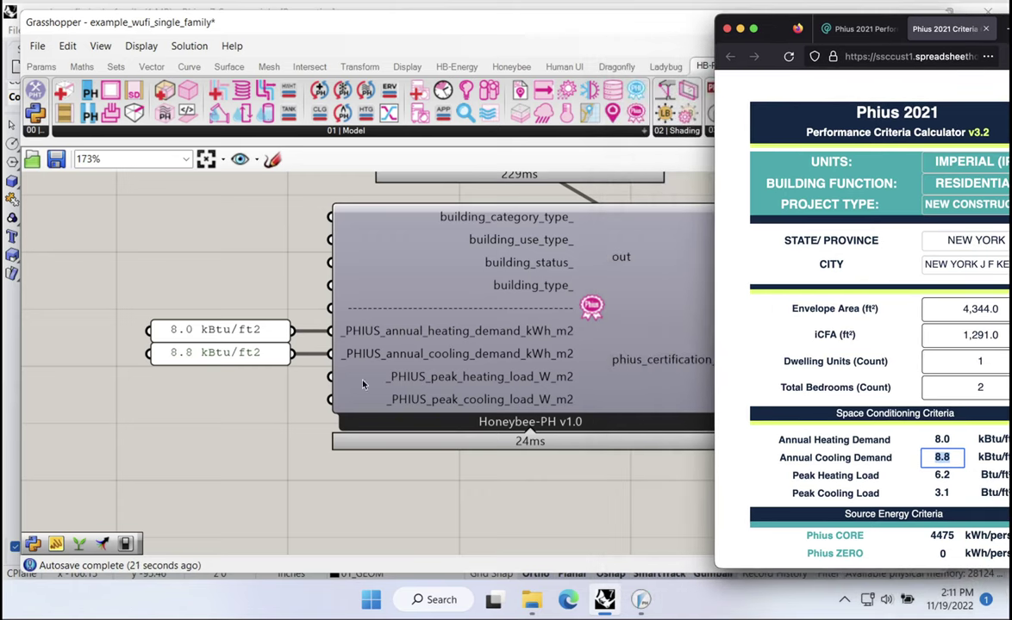
pyautogui.click(188, 398)
pyautogui.doubleClick(181, 400)
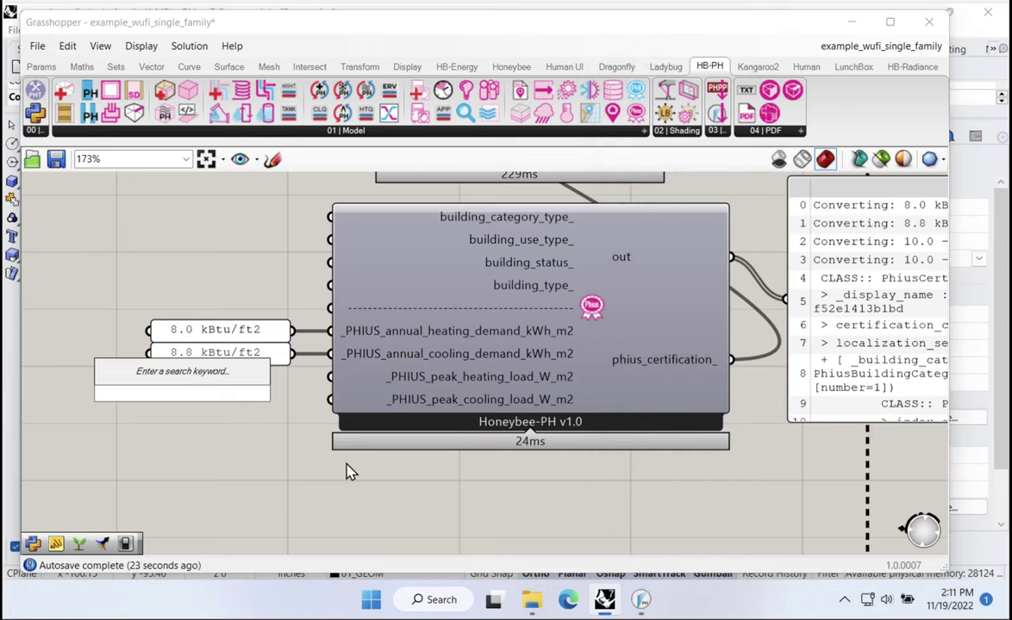
pyautogui.write('"6.2 Btu/')
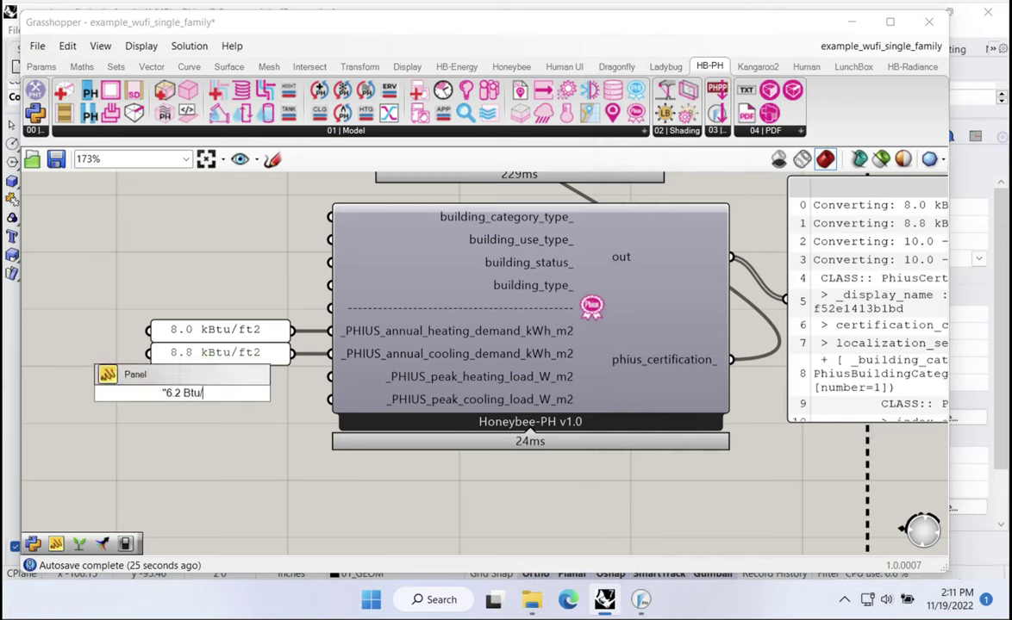
pyautogui.write('h-ft2')
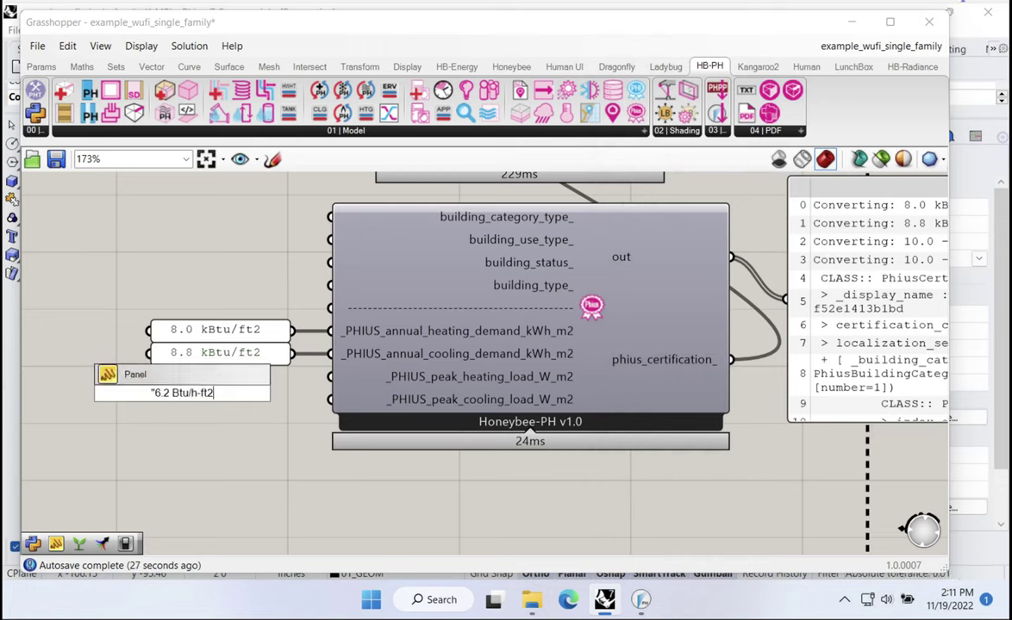
pyautogui.press('Return')
pyautogui.moveTo(331, 377); pyautogui.dragTo(256, 379)
pyautogui.moveTo(166, 376); pyautogui.dragTo(148, 376)
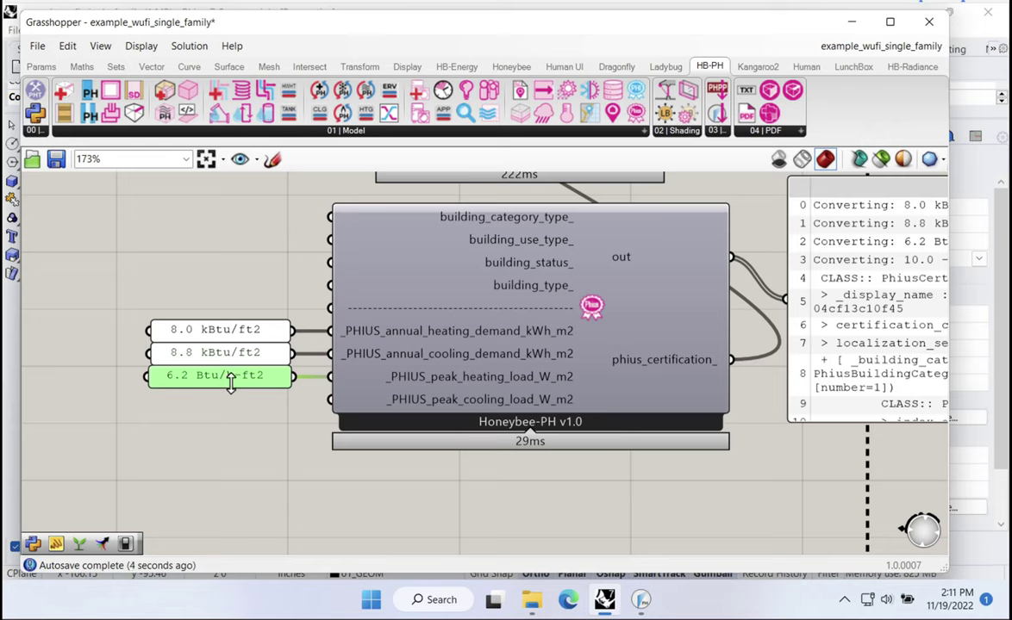
# Step: Try a panel reading 6.2 kBtu/ft2 on the PHIUS peak heating load input and read the component's error message
pyautogui.doubleClick(212, 431)
pyautogui.click(215, 444)
pyautogui.doubleClick(215, 437)
pyautogui.write('"6')
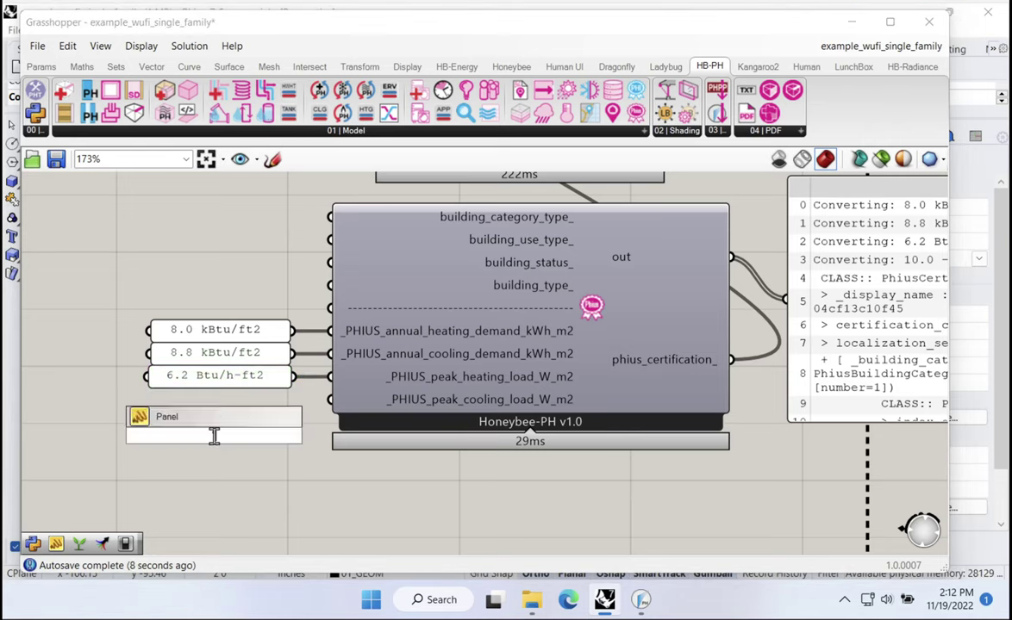
pyautogui.write('.2 k')
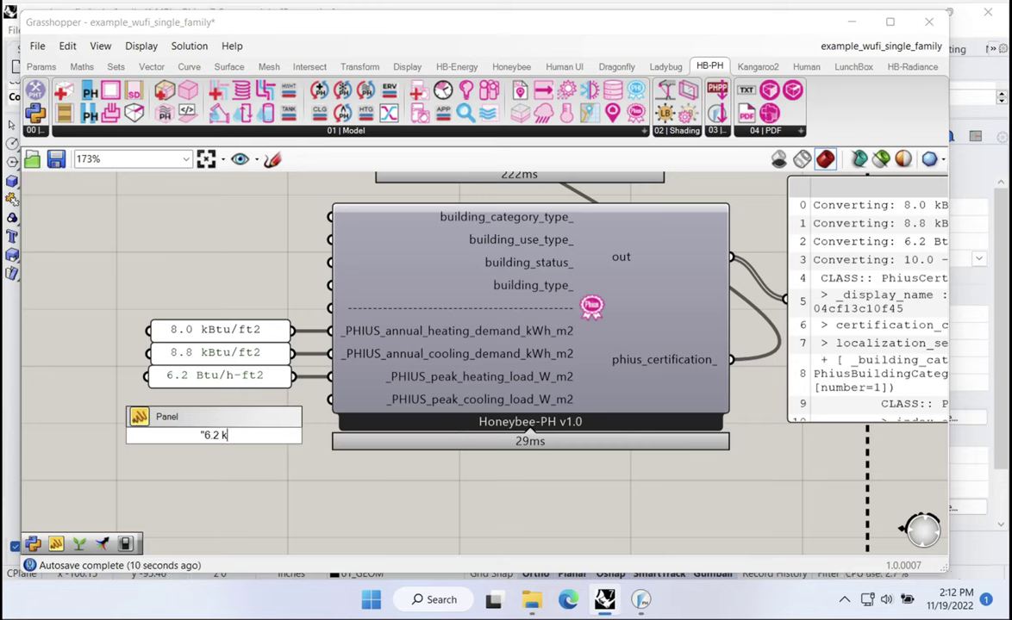
pyautogui.write('Btu/ft2')
pyautogui.press('Return')
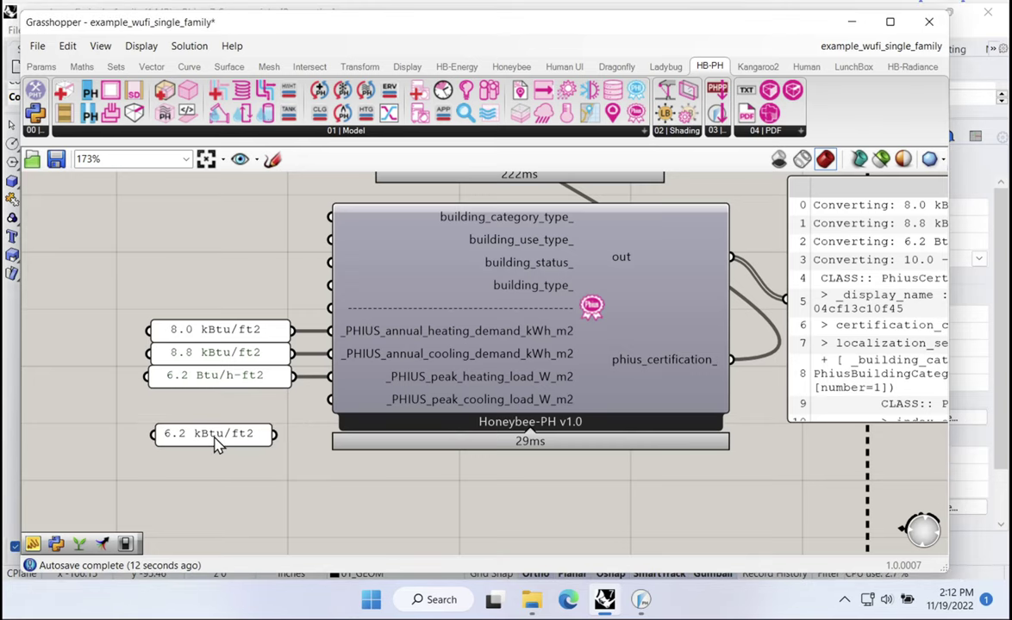
pyautogui.moveTo(331, 399); pyautogui.dragTo(285, 452)
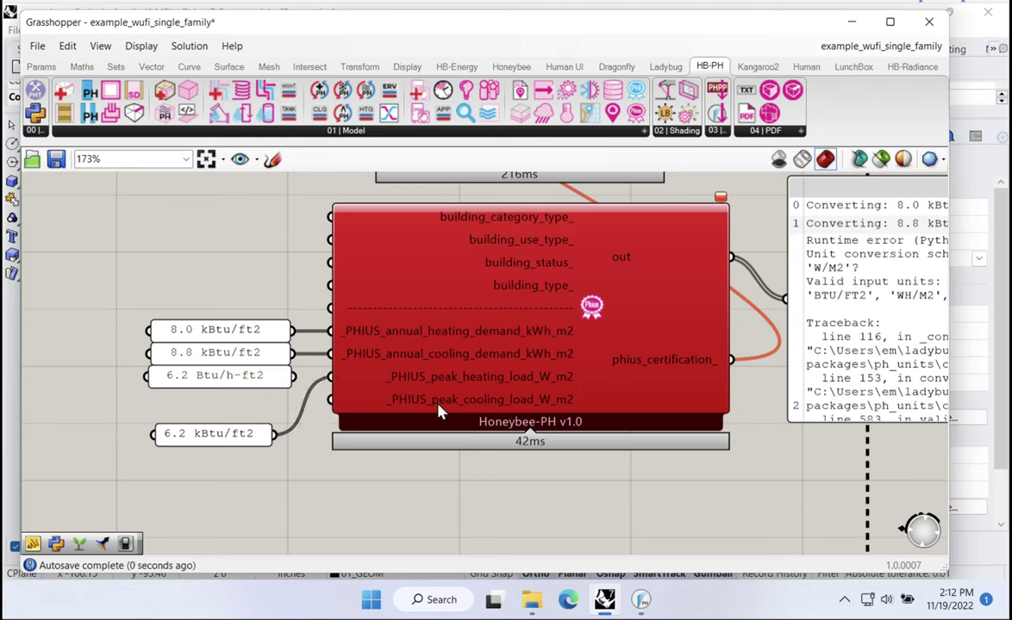
pyautogui.moveTo(722, 200)
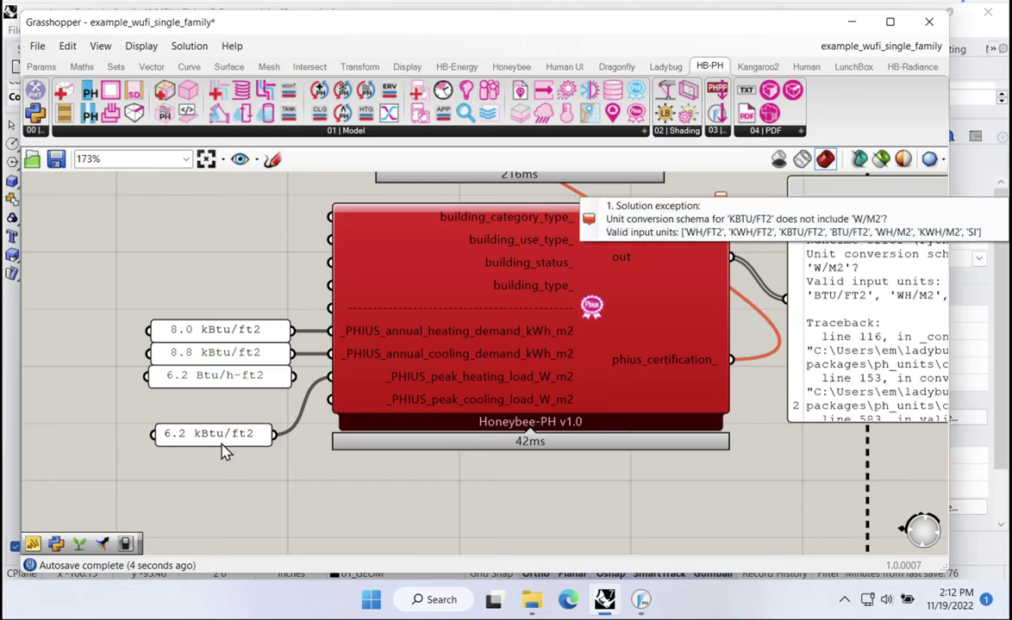
# Step: Reconnect the 6.2 Btu/h-ft2 panel to the PHIUS peak heating load input and delete the 6.2 kBtu/ft2 panel
pyautogui.moveTo(219, 447); pyautogui.dragTo(237, 423)
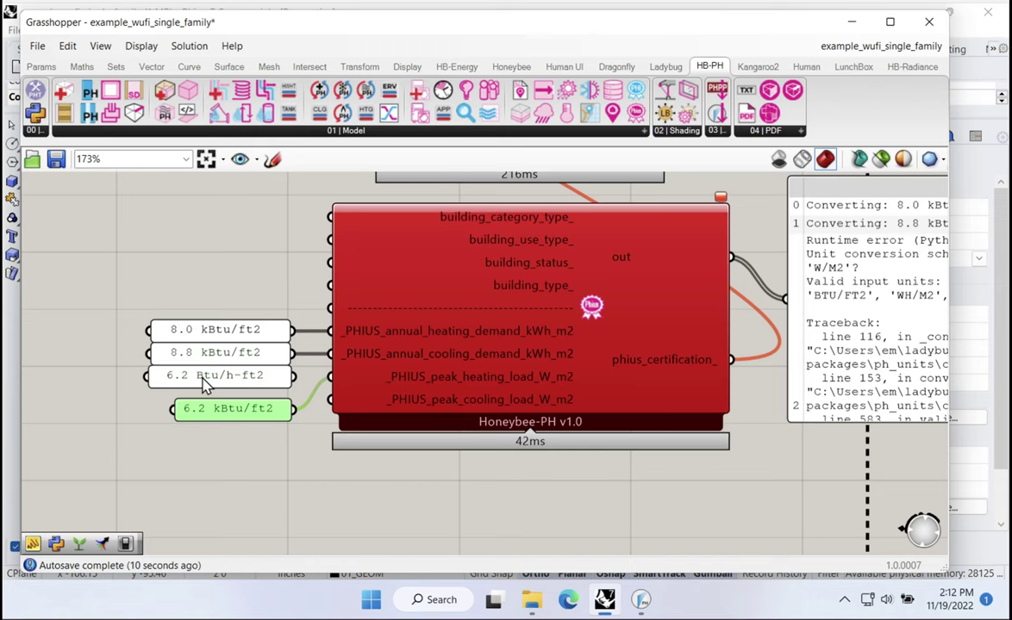
pyautogui.moveTo(293, 376); pyautogui.dragTo(330, 377)
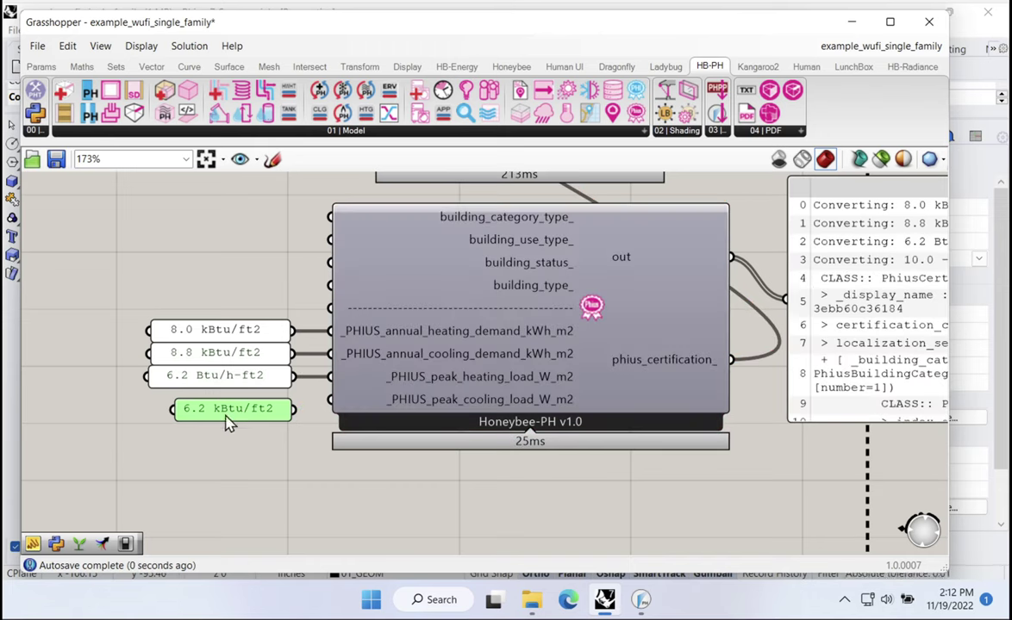
pyautogui.press('Delete')
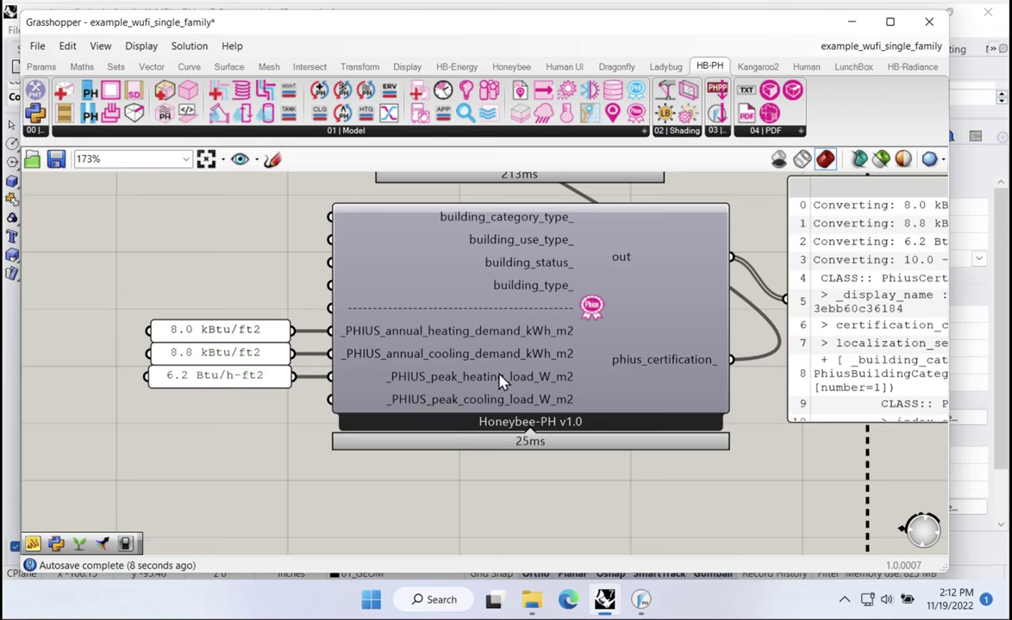
# Step: Look up the peak cooling load in the calculator and connect an aligned 3.1 Btu/hr-ft2 panel to the PHIUS peak cooling load input
pyautogui.hotkey('alt', 'Tab')
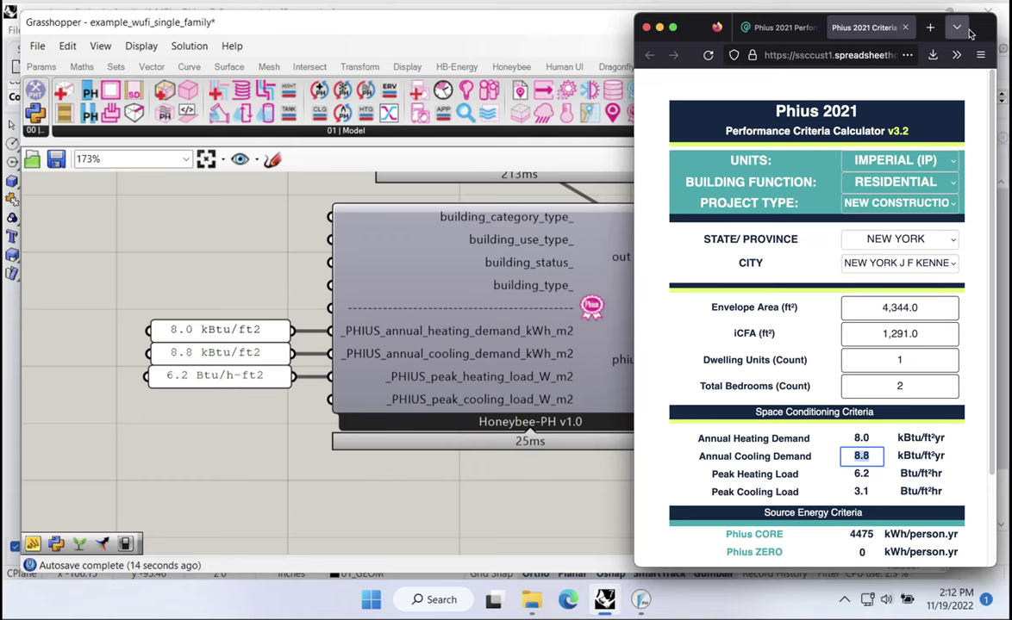
pyautogui.click(201, 403)
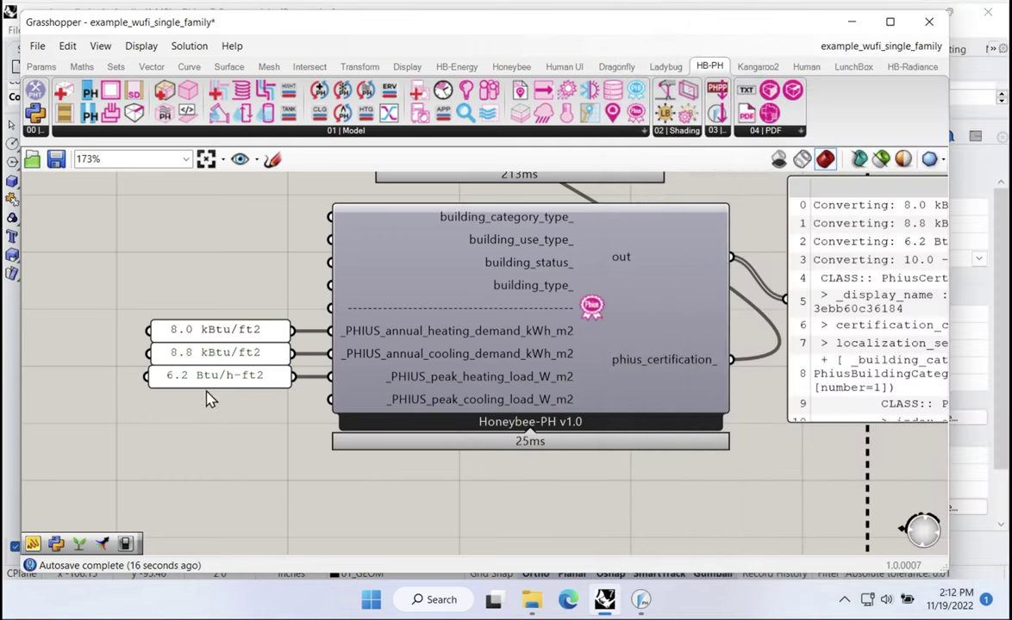
pyautogui.doubleClick(199, 405)
pyautogui.write('"3.1')
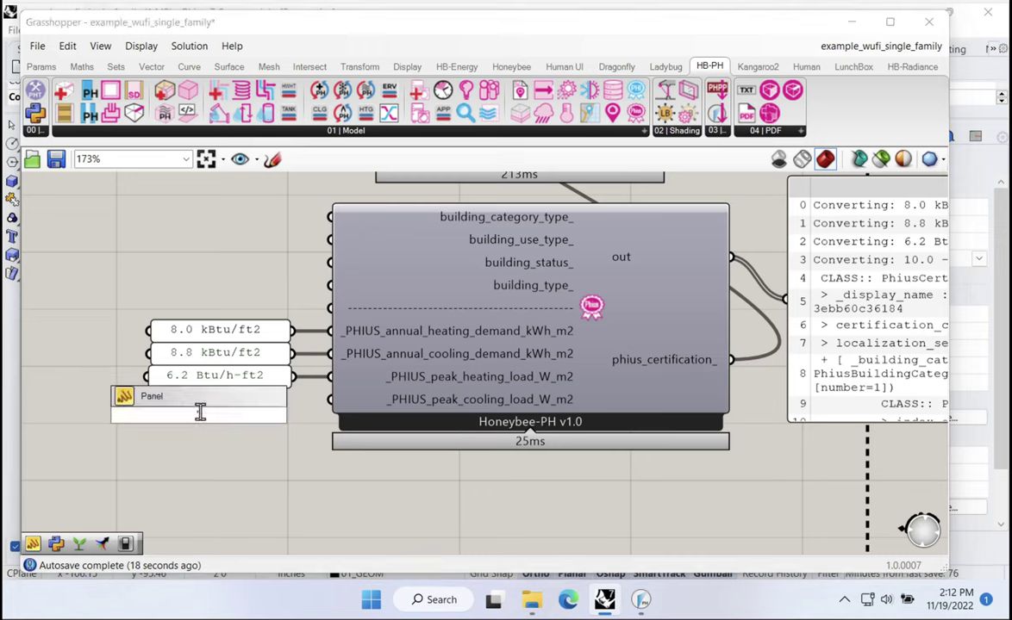
pyautogui.write(' Btu/hr-ft2')
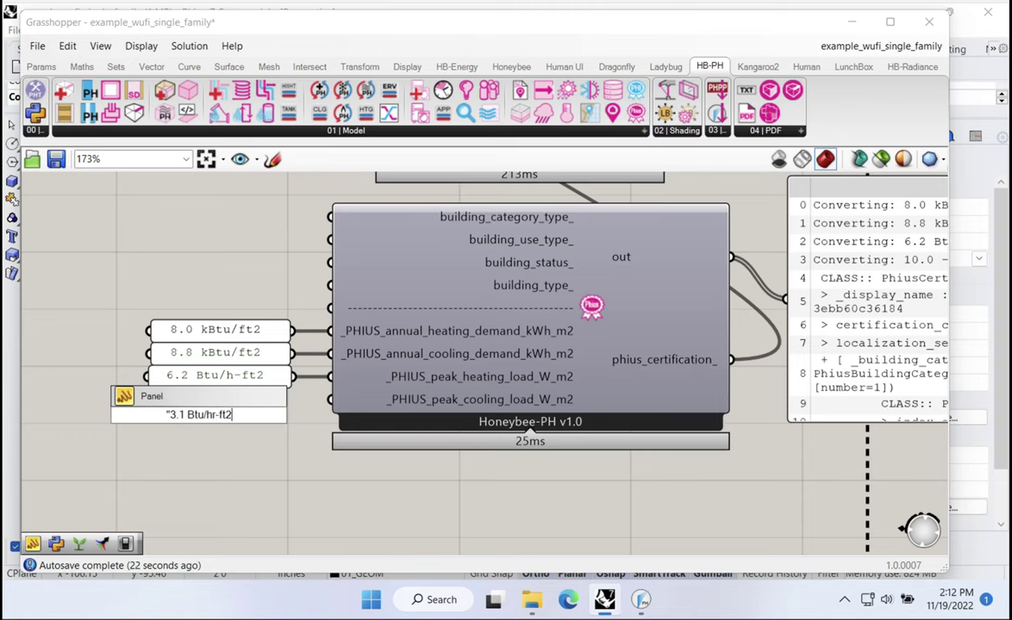
pyautogui.press('Return')
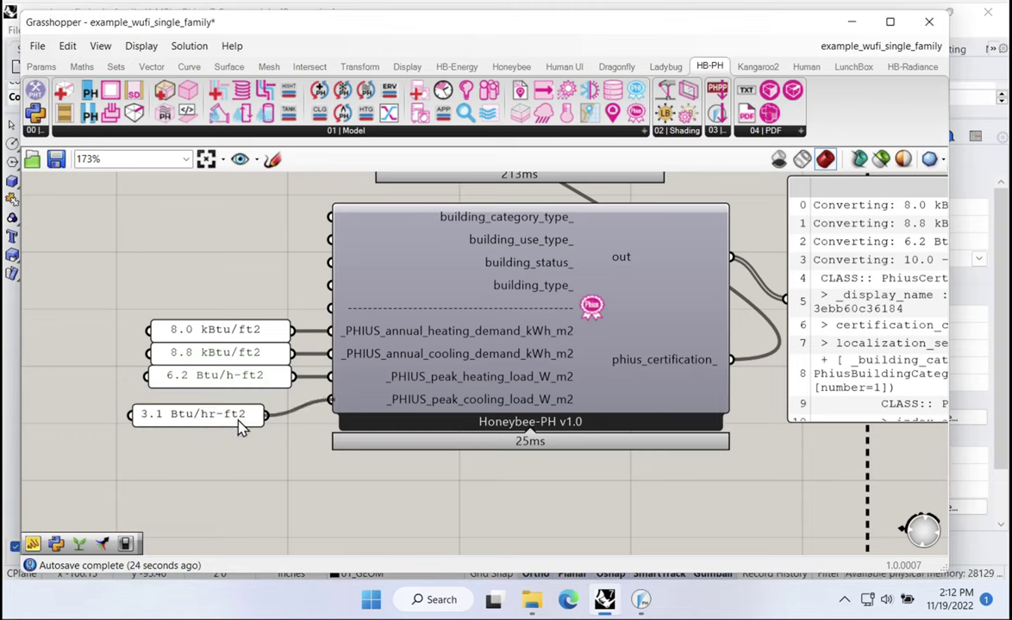
pyautogui.moveTo(237, 423); pyautogui.dragTo(254, 409)
pyautogui.moveTo(163, 407); pyautogui.dragTo(151, 402)
# Step: Check the unit conversions of all four targets in the output panel and remove that panel
pyautogui.moveTo(712, 340); pyautogui.dragTo(605, 309)
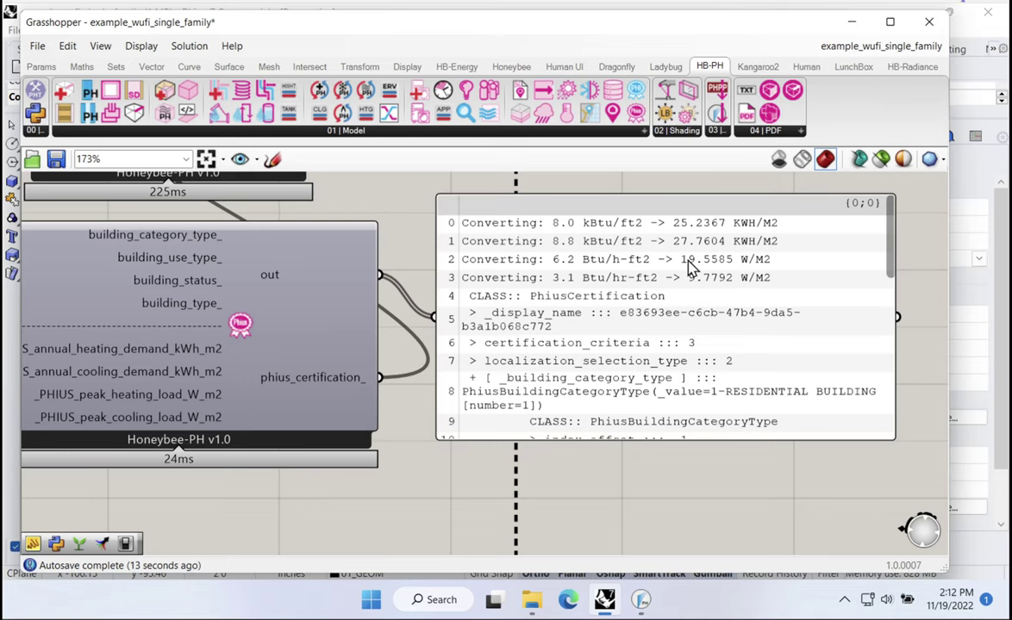
pyautogui.moveTo(363, 459); pyautogui.dragTo(491, 481)
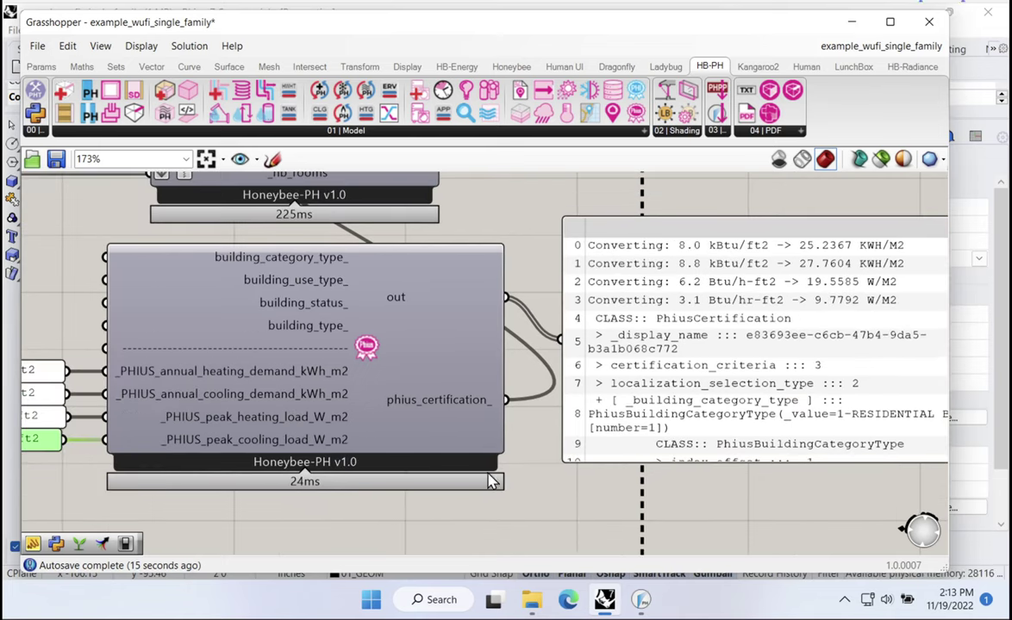
pyautogui.scroll(-2, 569, 371)
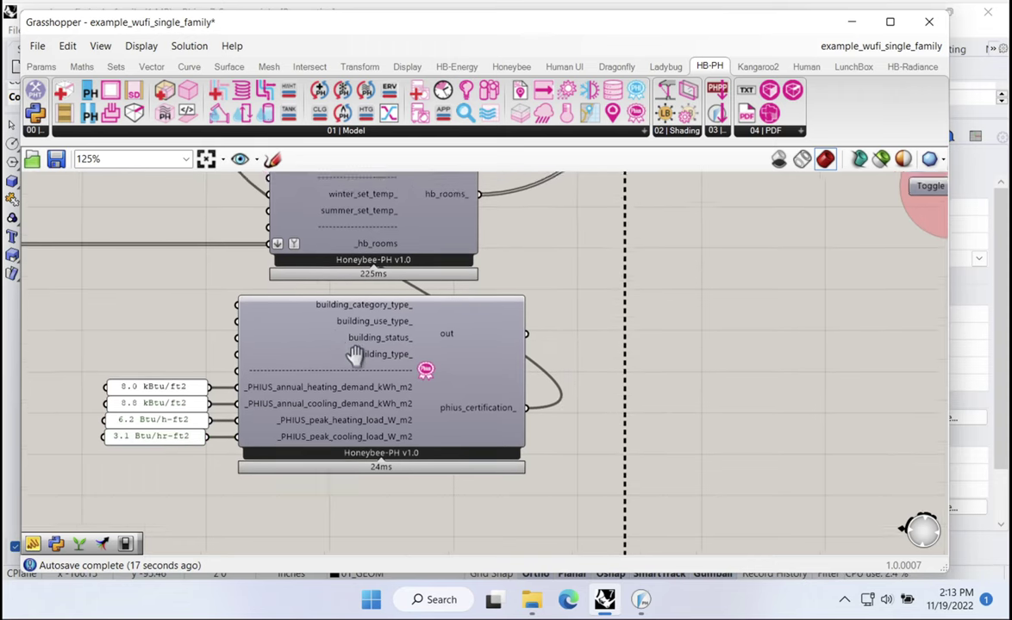
# Step: Align the Eds_Very_First_Model panel with the Honeybee model component and rerun the HBJSON and WUFI XML export
pyautogui.scroll(2, 445, 330)
pyautogui.scroll(2, 481, 269)
pyautogui.click(480, 263)
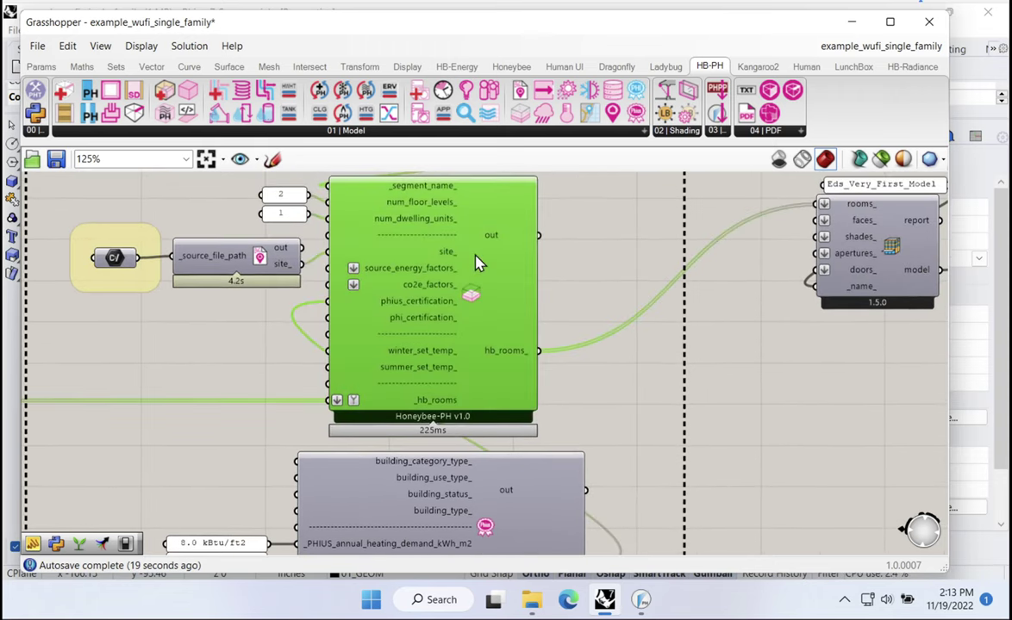
pyautogui.moveTo(771, 266); pyautogui.dragTo(416, 317)
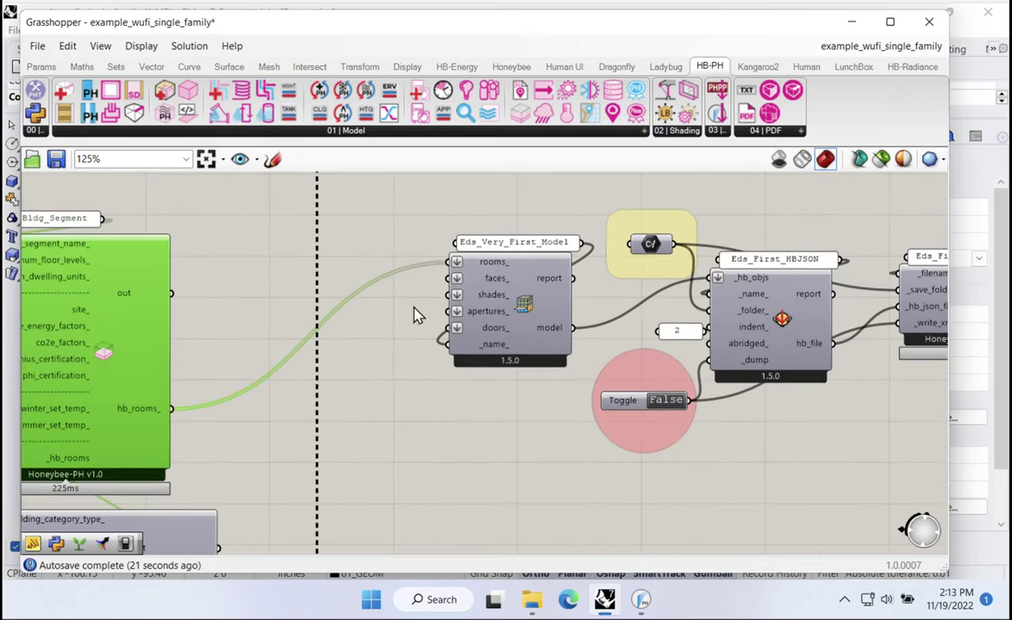
pyautogui.click(501, 247)
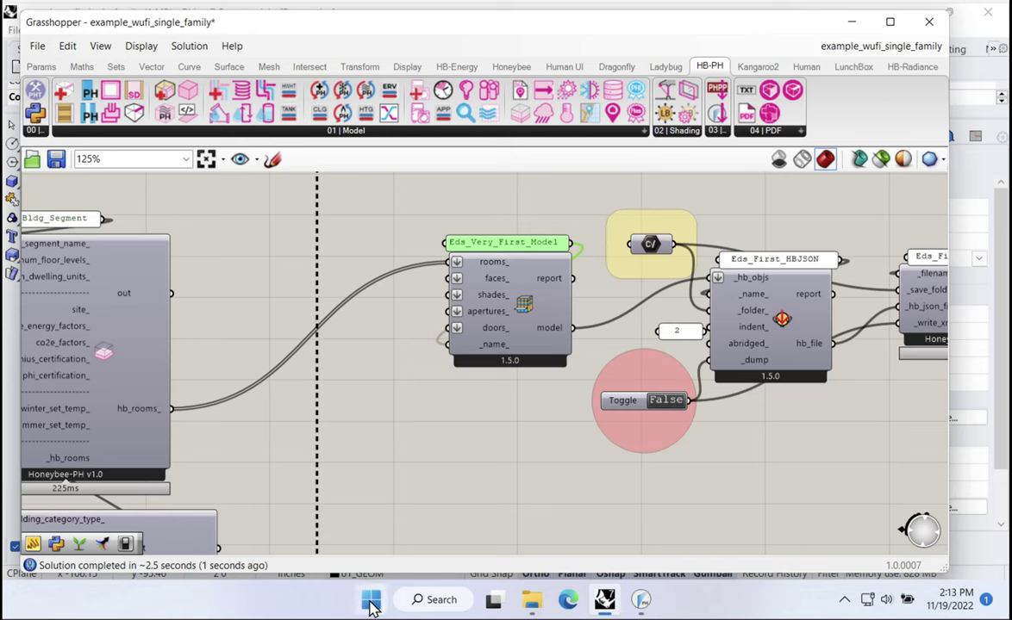
# Step: Switch to WUFI Passive and open Eds_First_WUFI_XML_11_19_14_13_11 from the Desktop, declining the use of SI values
pyautogui.click(590, 530)
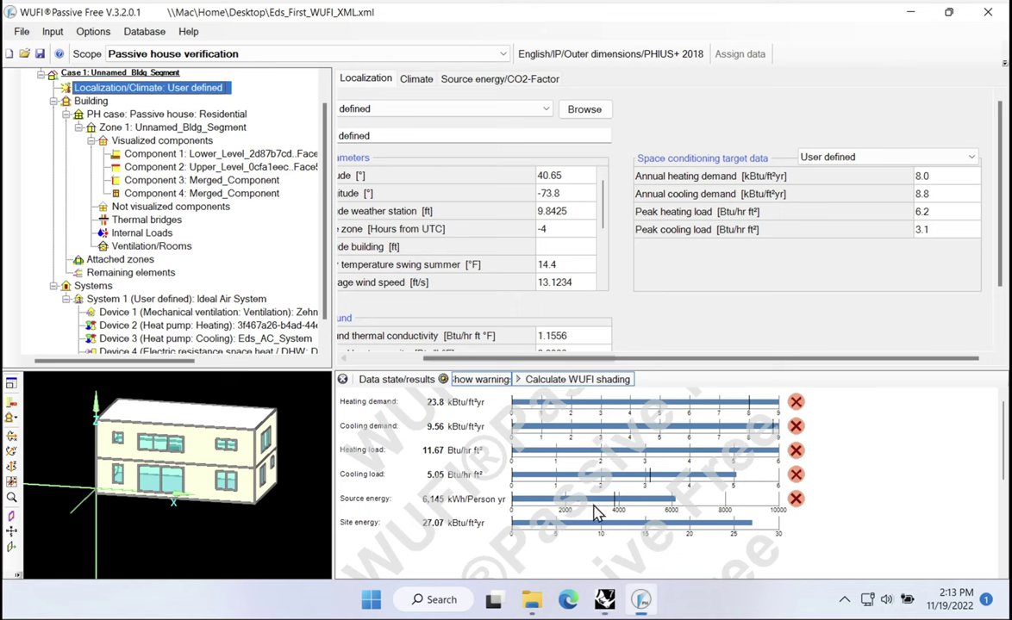
pyautogui.click(25, 53)
pyautogui.click(510, 358)
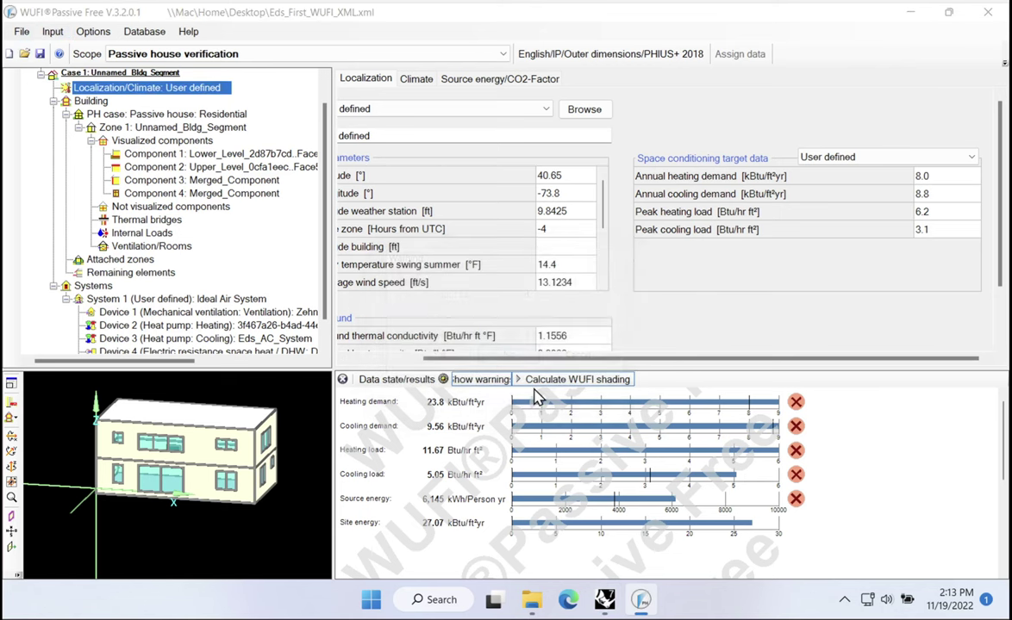
pyautogui.scroll(3, 130, 151)
pyautogui.click(142, 134)
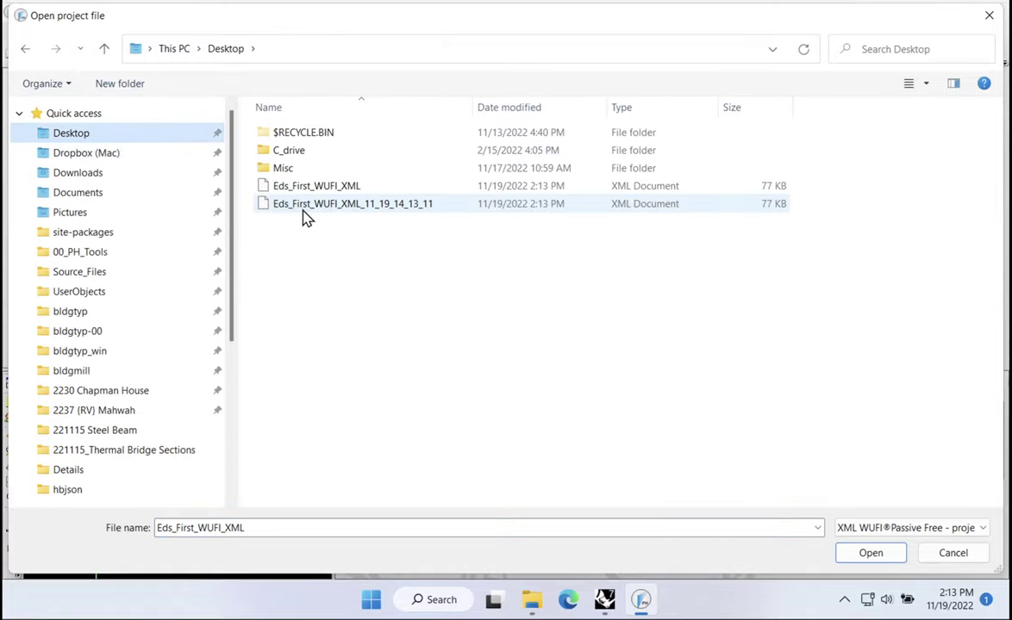
pyautogui.click(303, 207)
pyautogui.click(869, 553)
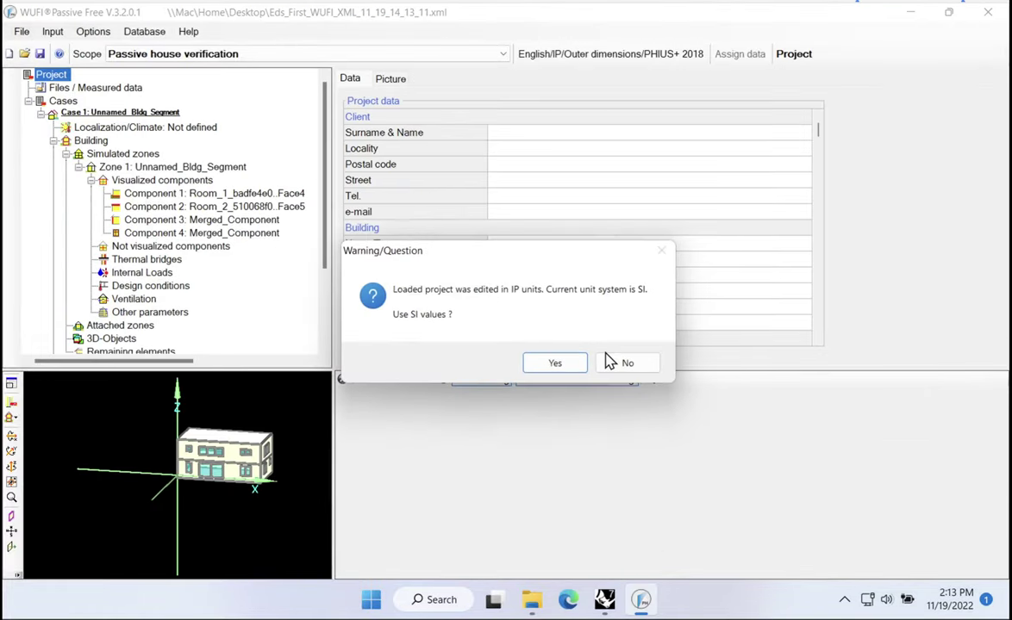
pyautogui.click(608, 363)
# Step: Set the project scope to Passive house verification and show the space conditioning target data under Localization/Climate
pyautogui.click(216, 54)
pyautogui.click(148, 81)
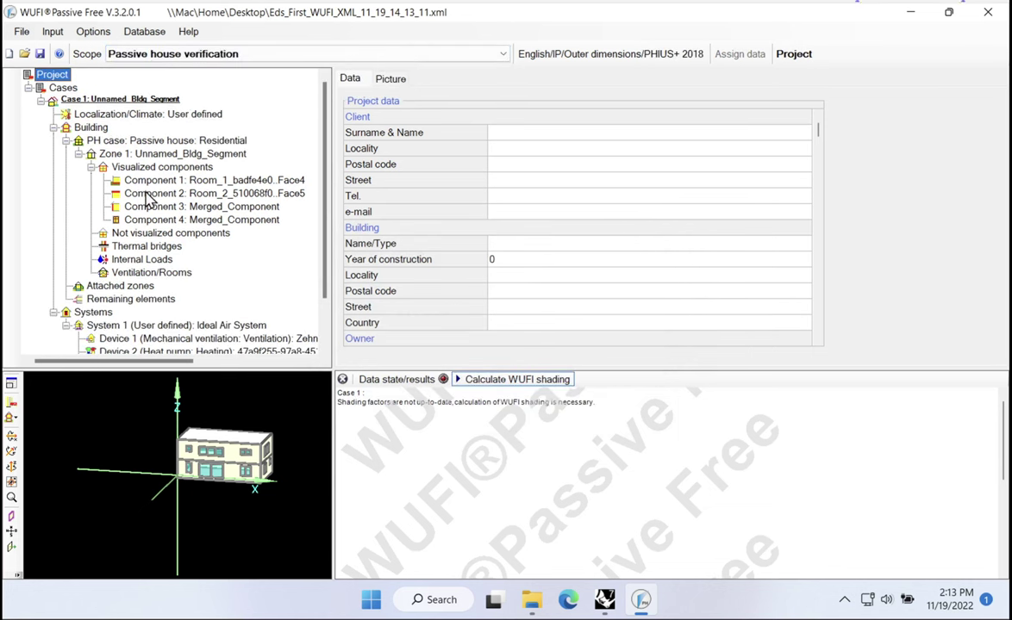
pyautogui.click(126, 118)
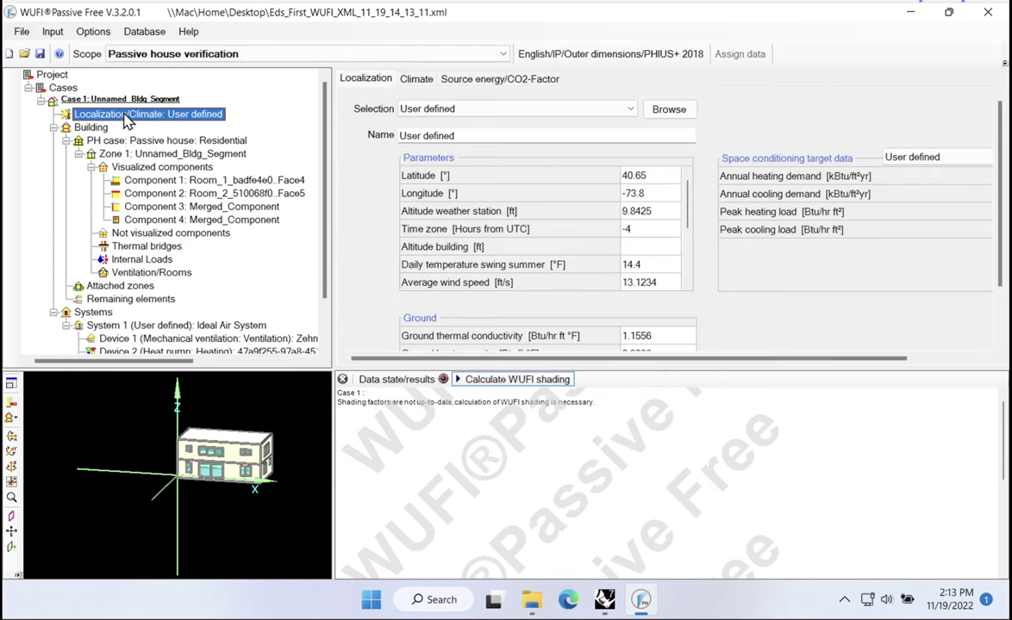
pyautogui.moveTo(731, 359); pyautogui.dragTo(860, 358)
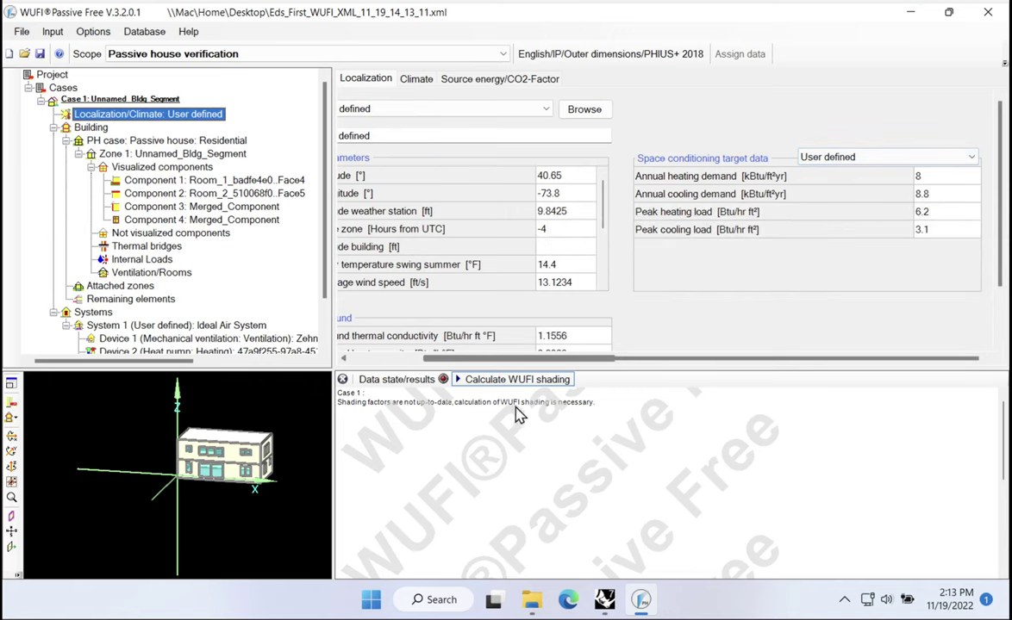
# Step: Calculate the WUFI shading for Case 1 to generate its heating, cooling and energy results
pyautogui.click(515, 383)
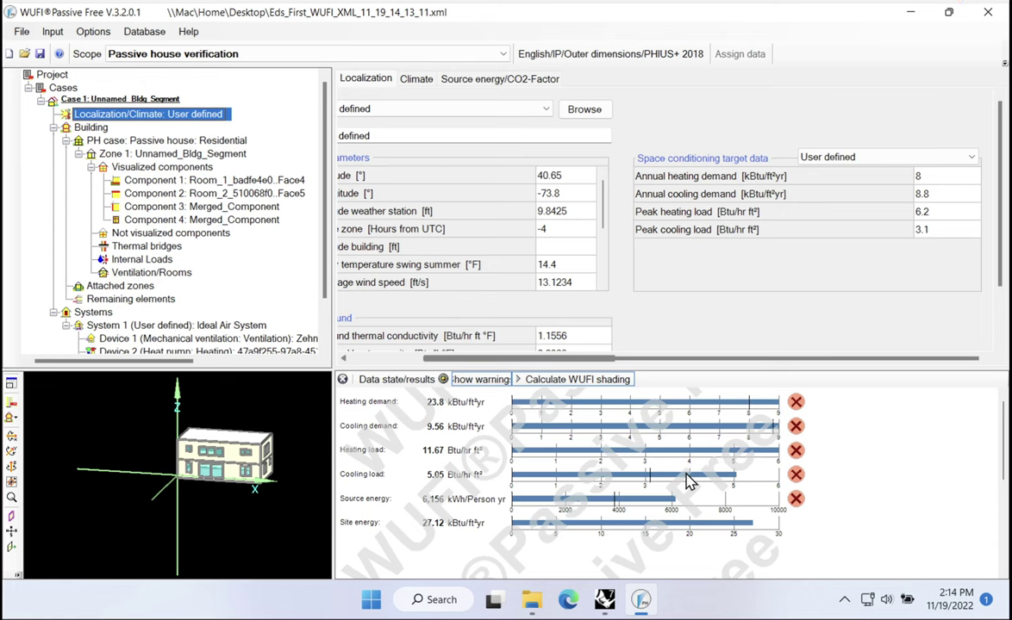
# Step: Switch to Grasshopper to review the Phius certification targets in the building segment and the export section, then return to WUFI Passive
pyautogui.click(604, 599)
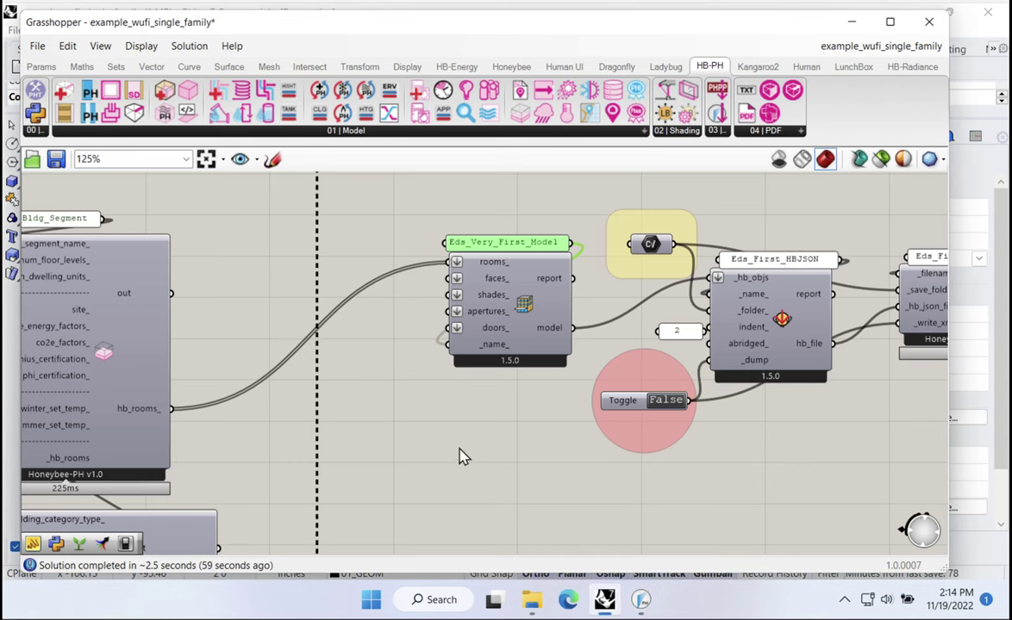
pyautogui.scroll(3, 759, 349)
pyautogui.scroll(2, 217, 452)
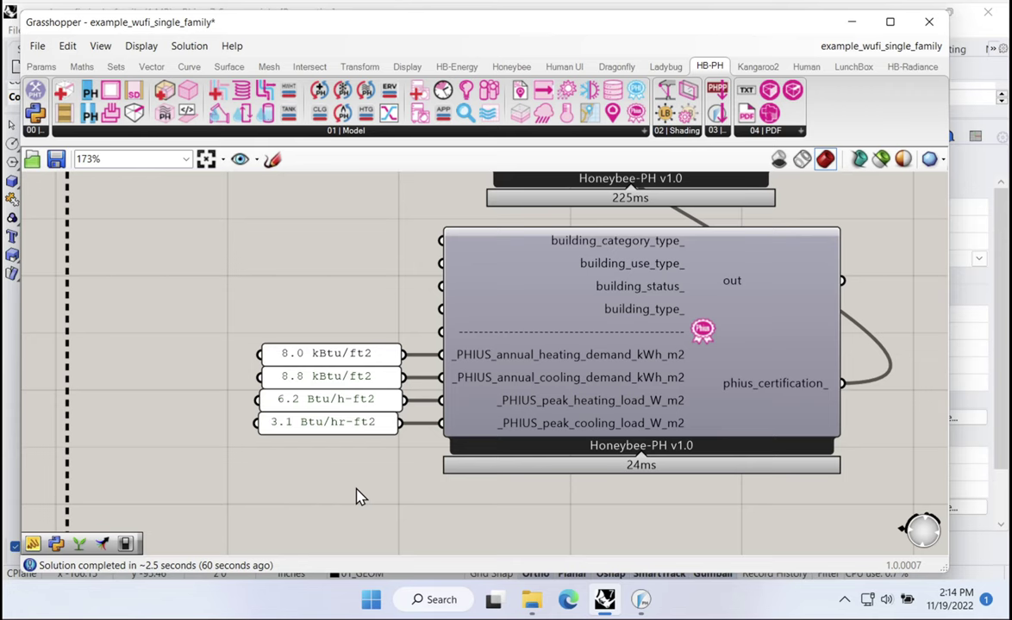
pyautogui.scroll(-4, 360, 497)
pyautogui.scroll(-1, 508, 492)
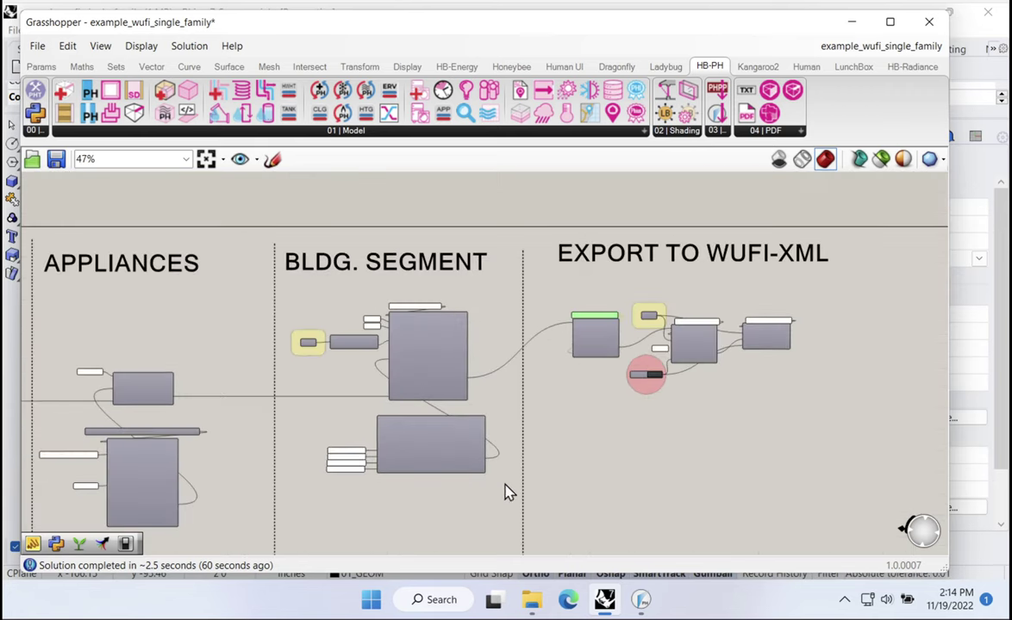
pyautogui.moveTo(508, 492); pyautogui.dragTo(562, 420)
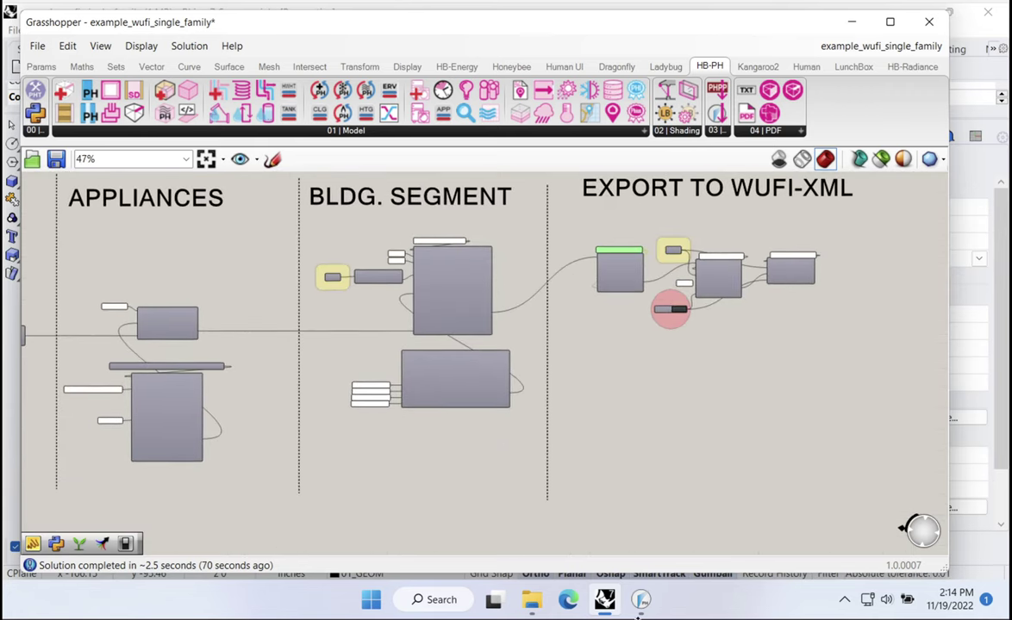
pyautogui.click(640, 601)
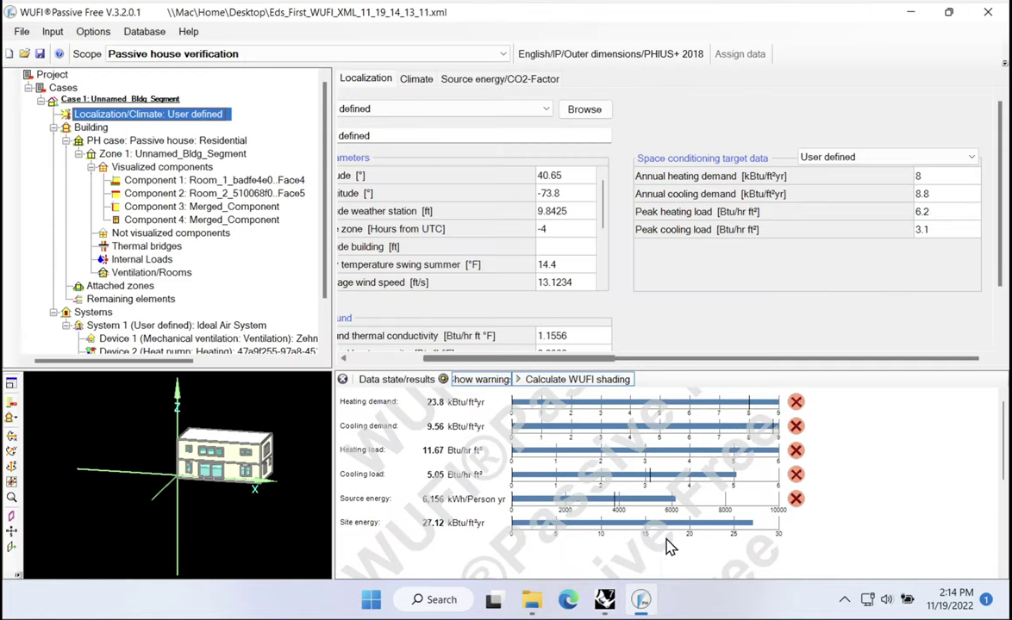